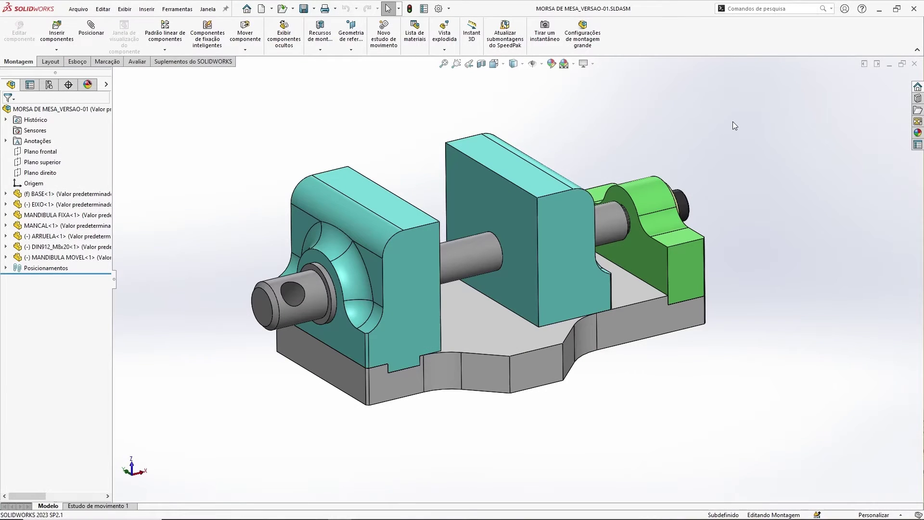
Create a new part document from the open vise assembly session.
middle_click_drag(737, 190, 728, 219)
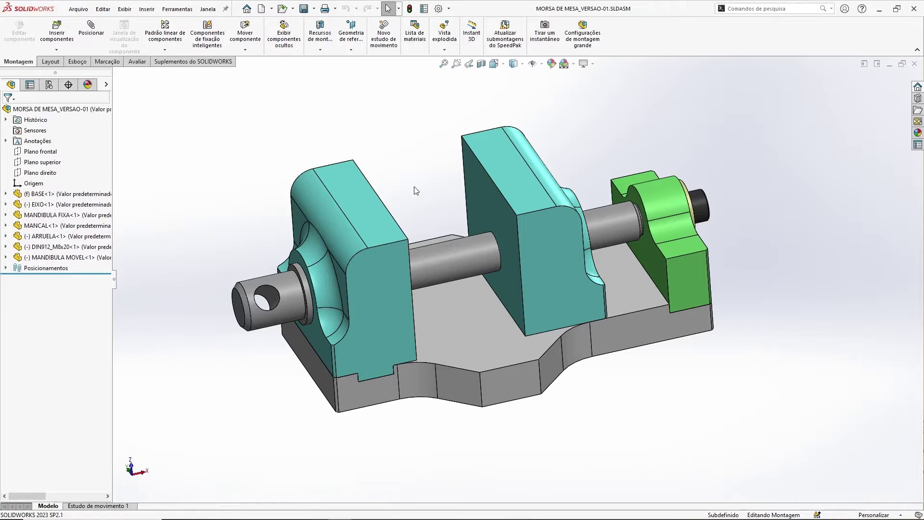
mouse_move(414, 188)
middle_mouse_down()
mouse_move(398, 139)
mouse_move(422, 202)
middle_mouse_up()
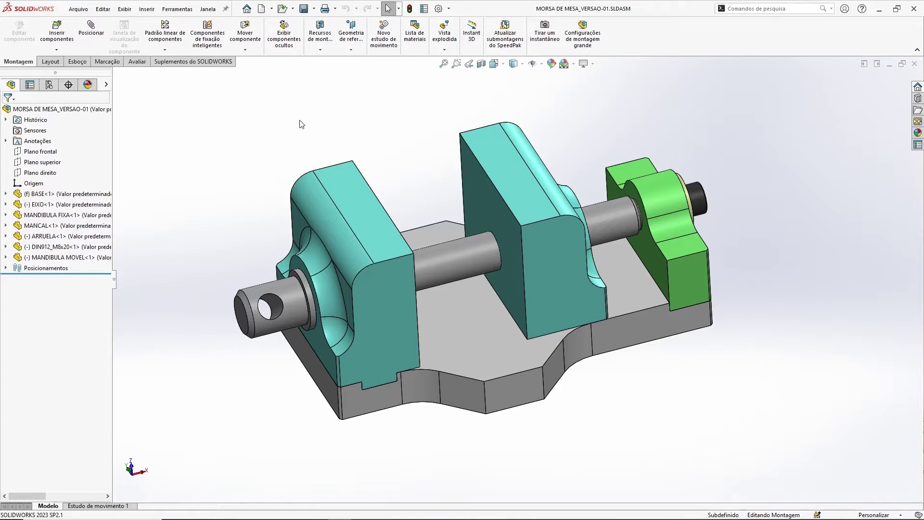
left_click(262, 9)
left_click(385, 193)
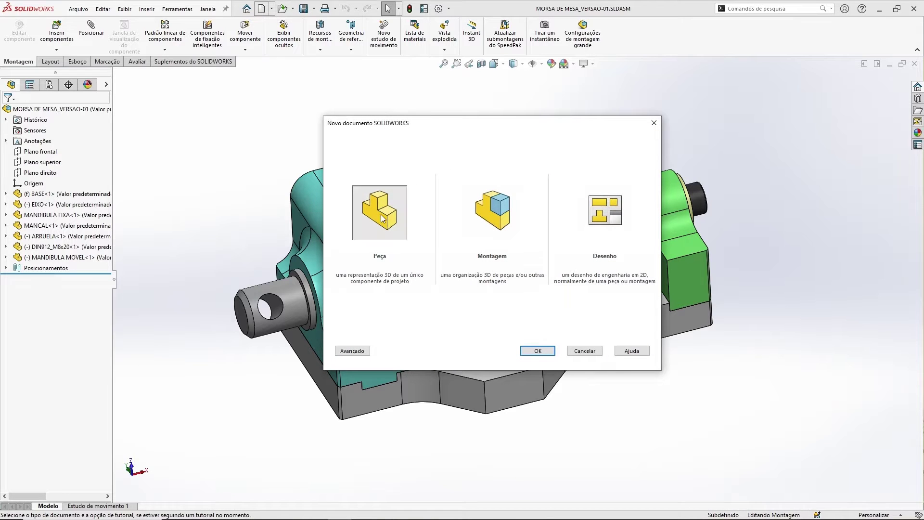
left_click(545, 352)
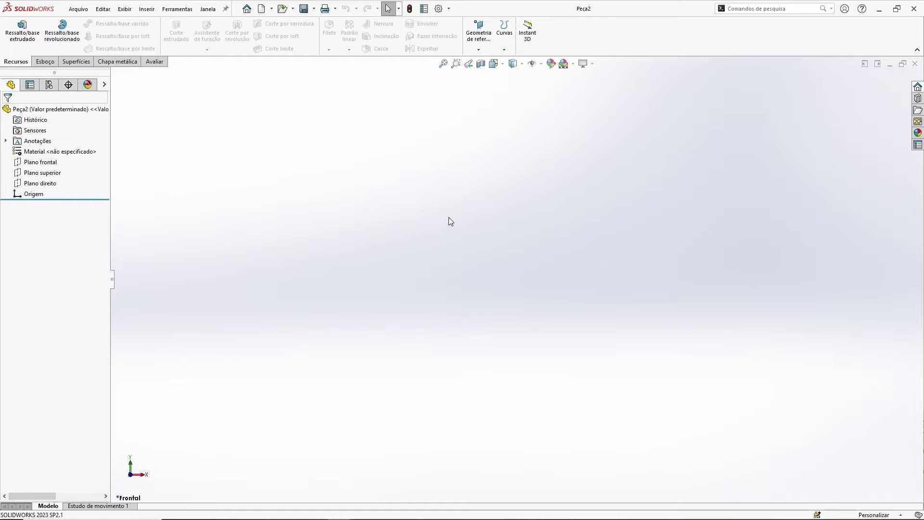
Start a sketch on the Front plane and draw a circle about 25.5 mm in diameter centred on the origin.
left_click(46, 61)
left_click(14, 32)
left_click(410, 195)
left_click(85, 24)
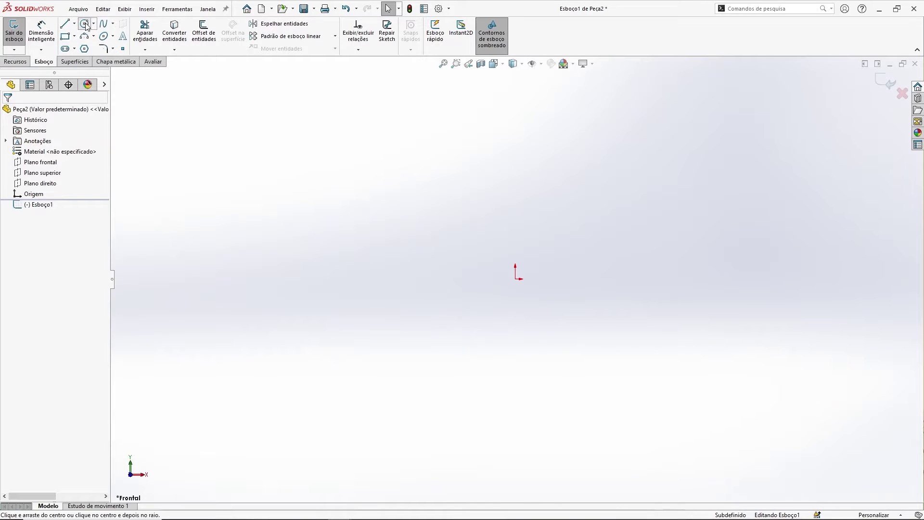
left_click(515, 279)
left_click(537, 262)
Dimension the circle's diameter to 6 mm and exit the sketch.
left_click(41, 31)
left_click(539, 268)
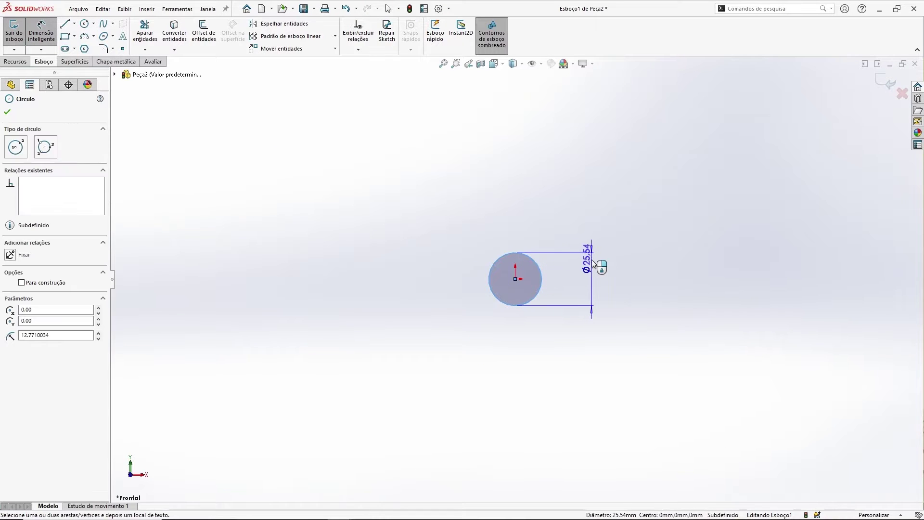
left_click(593, 264)
type("6")
key("Return")
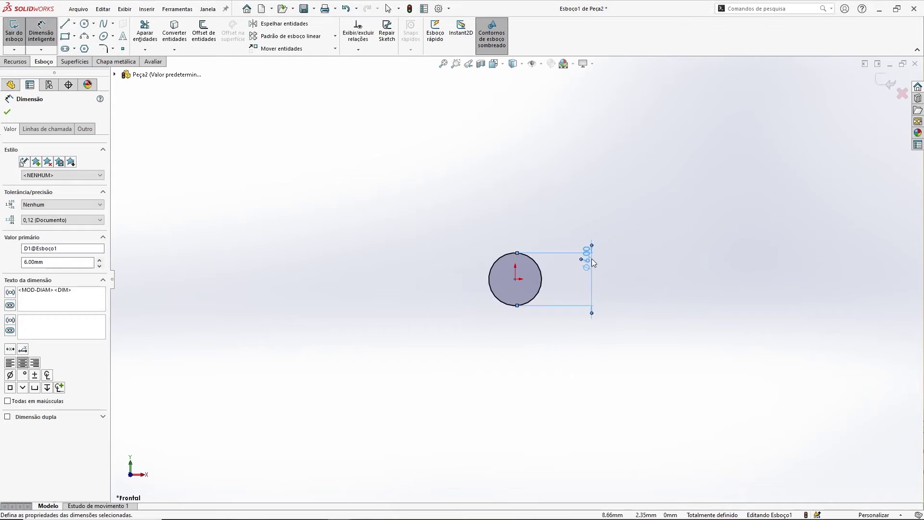
left_click(887, 83)
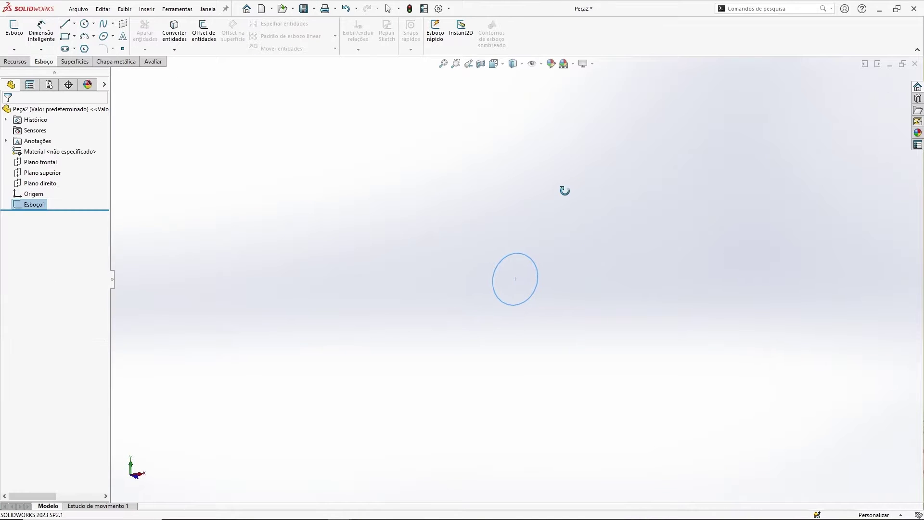
Extrude the circle sketch as a boss to a blind depth of 50 mm.
left_click(15, 61)
left_click(21, 30)
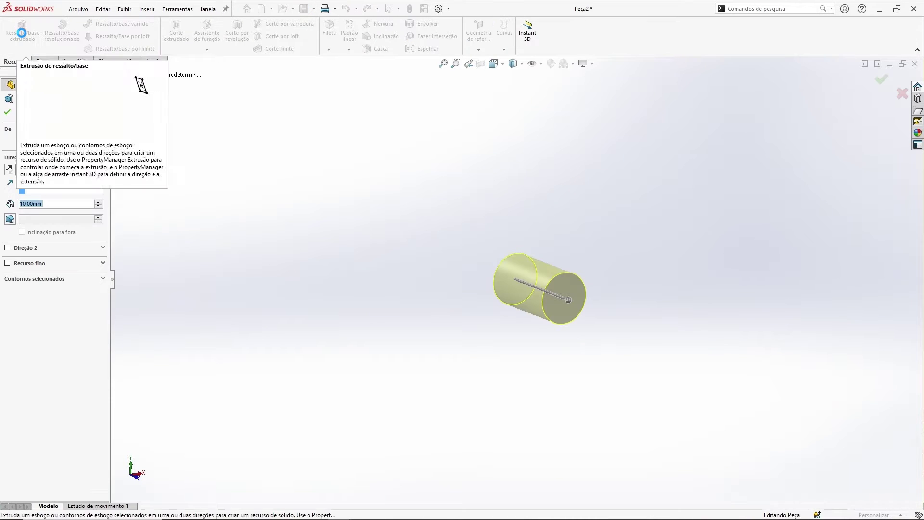
type("50")
key("Return")
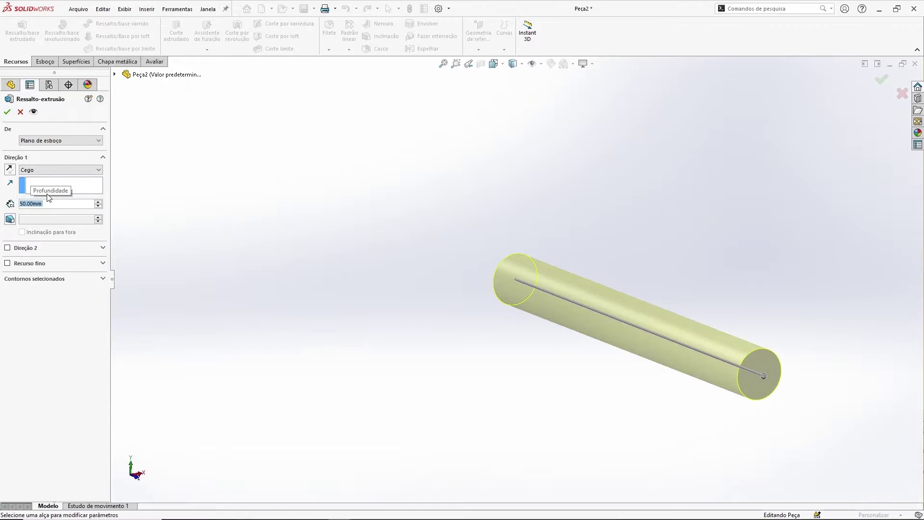
key("Return")
Start a Thread feature on the circular edge at the end face opposite the sketch plane, with a blind depth of 15 mm.
middle_click_drag(481, 190, 629, 241)
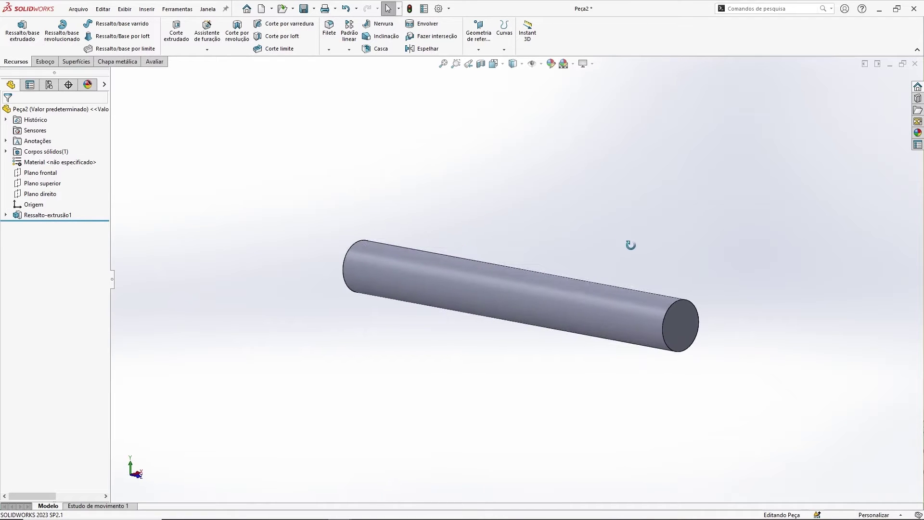
left_click(208, 51)
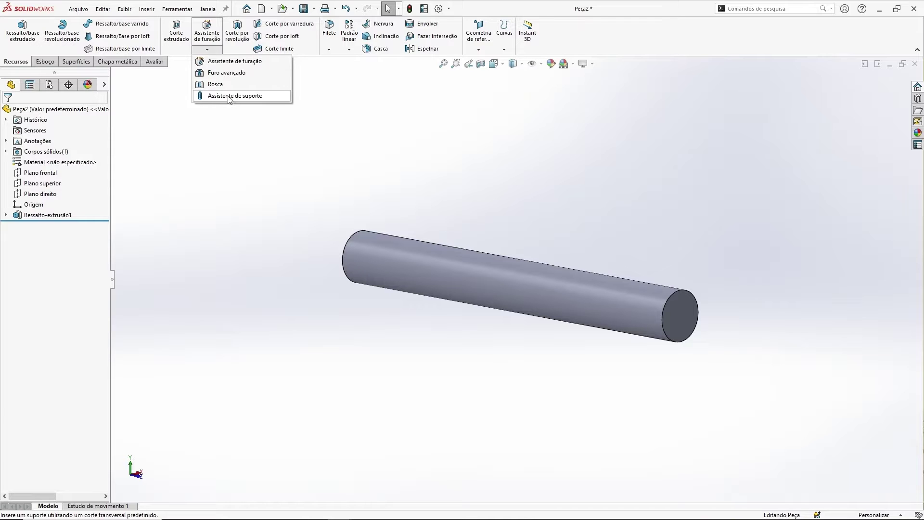
left_click(215, 85)
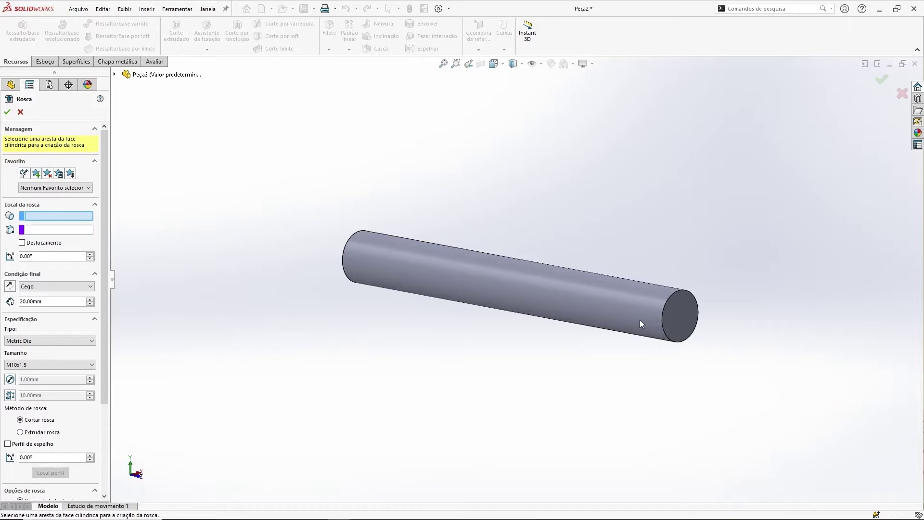
middle_click_drag(466, 350, 510, 347)
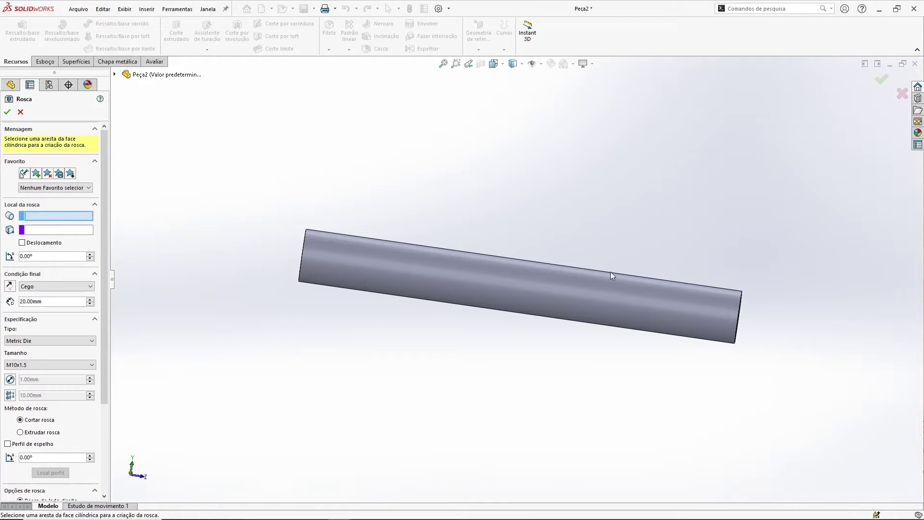
middle_click_drag(752, 293, 540, 234)
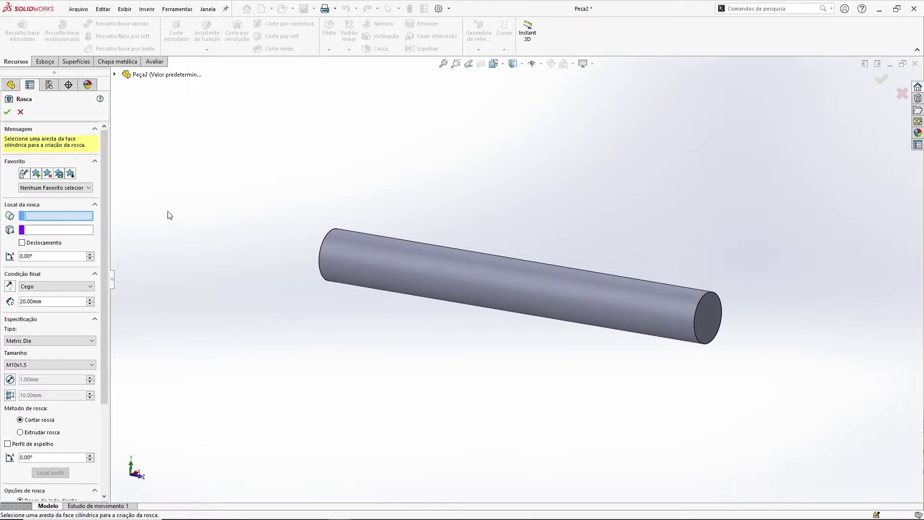
left_click(52, 216)
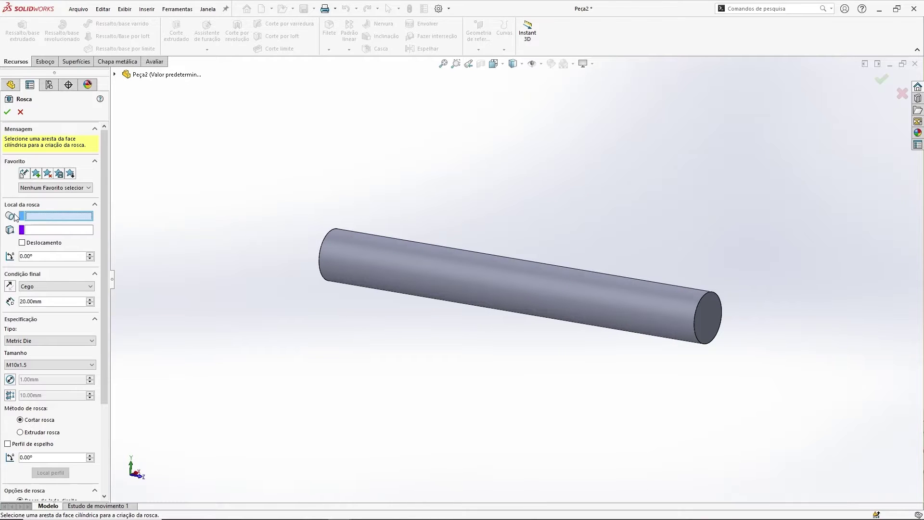
left_click(722, 301)
middle_click_drag(590, 364, 486, 337)
left_click(53, 270)
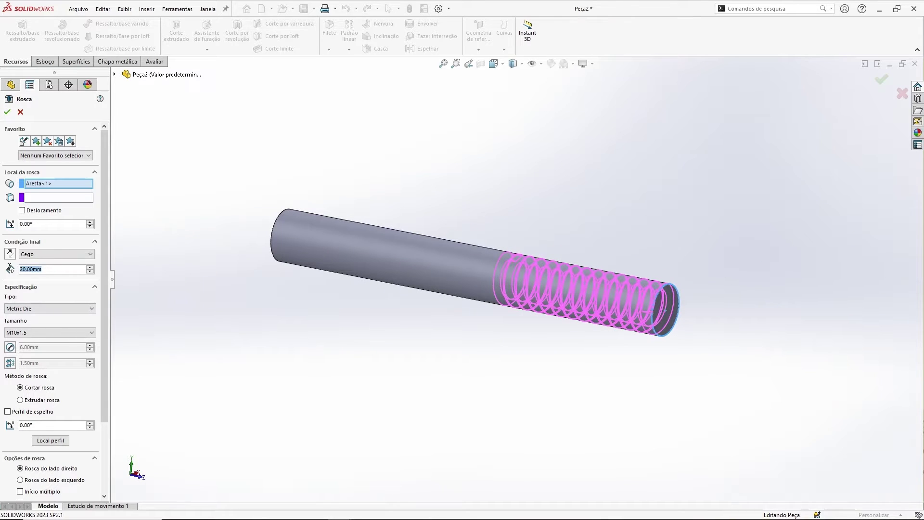
type("15")
key("Return")
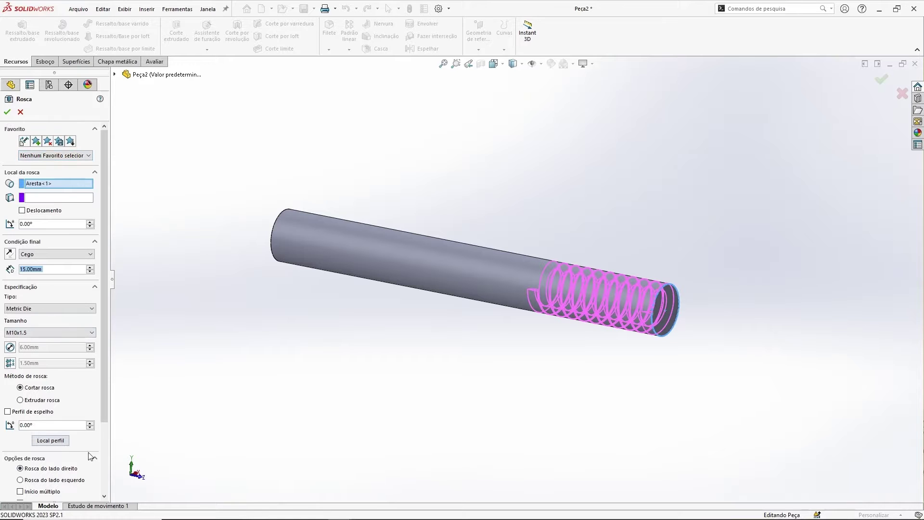
Set the Metric Die thread size to M6x1.0 and create the right-hand cut thread.
left_click_drag(103, 360, 104, 392)
left_click(33, 291)
left_click(33, 291)
left_click(58, 266)
left_click(42, 275)
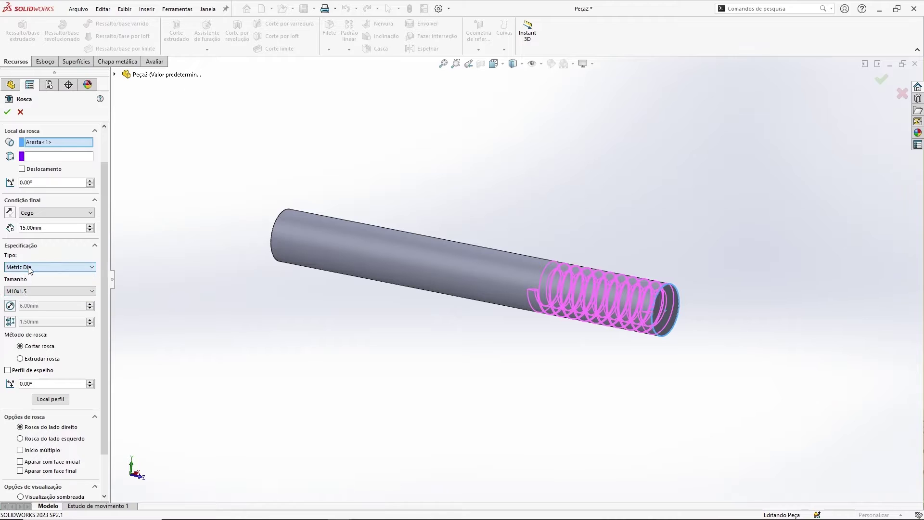
left_click(27, 291)
scroll(91, 341, "down", 1)
left_click_drag(91, 341, 90, 417)
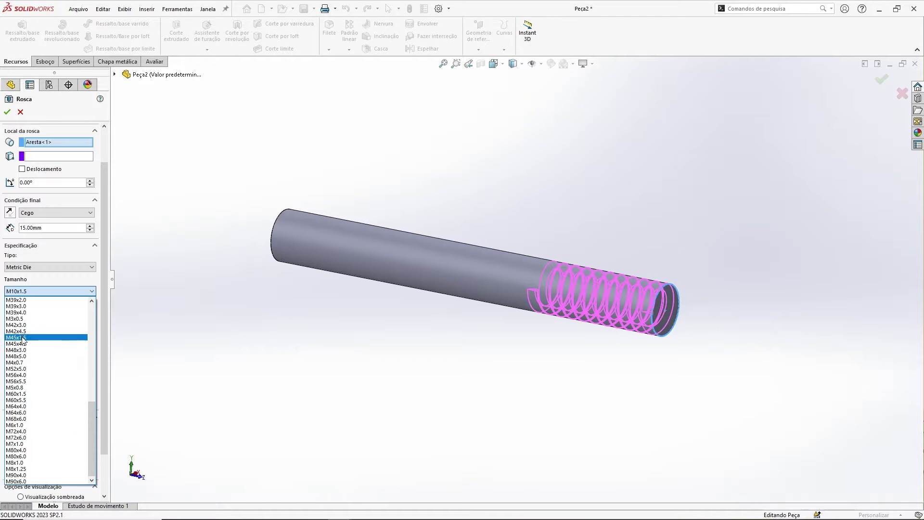
left_click(19, 425)
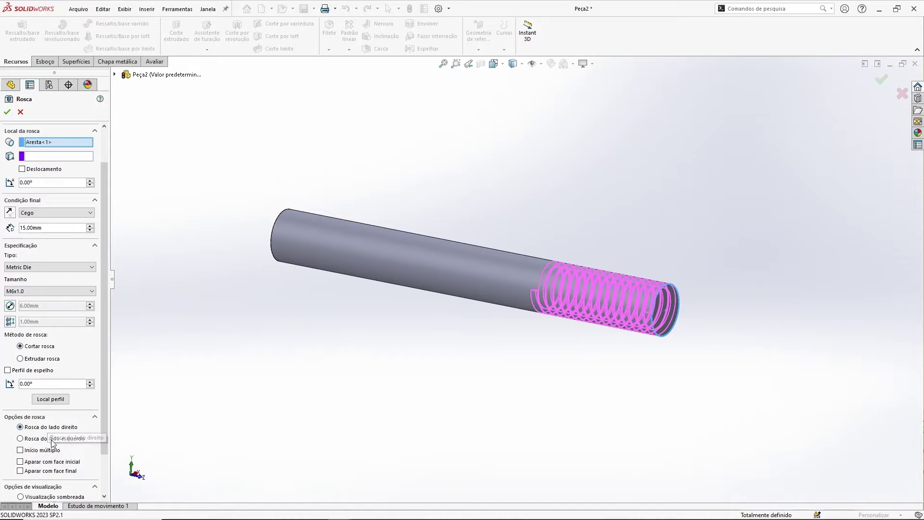
left_click(8, 111)
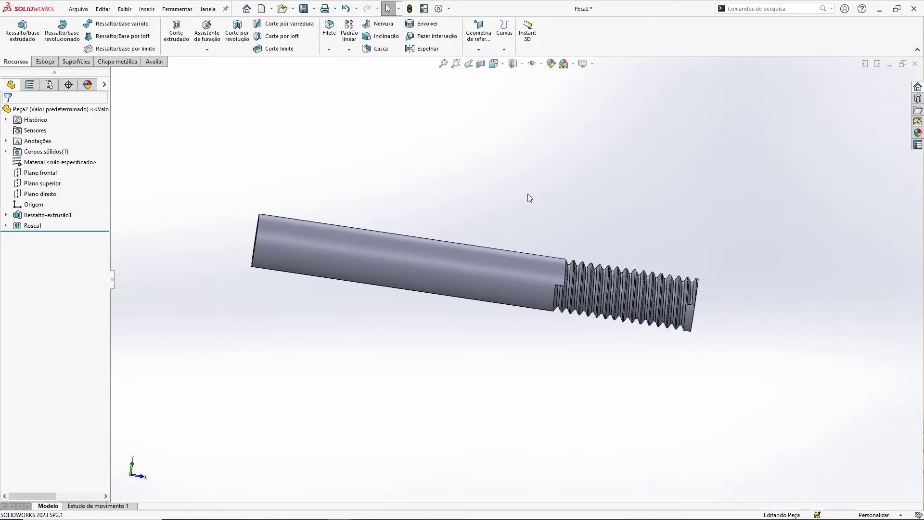
Examine the modelled thread on the rod close up from several angles.
scroll(626, 254, "down", 5)
middle_click_drag(518, 345, 495, 333)
mouse_move(463, 191)
middle_mouse_down()
mouse_move(475, 177)
mouse_move(465, 183)
middle_mouse_up()
middle_click_drag(528, 177, 478, 161)
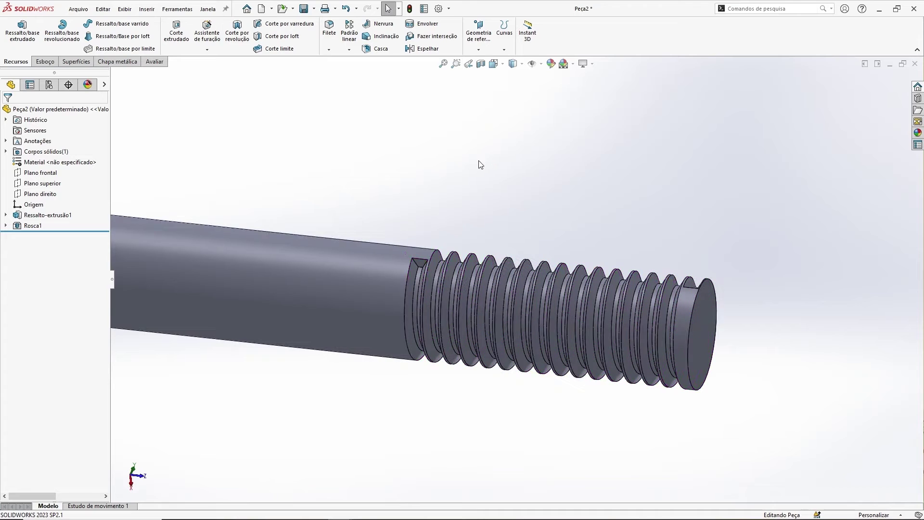
middle_click_drag(516, 232, 531, 184)
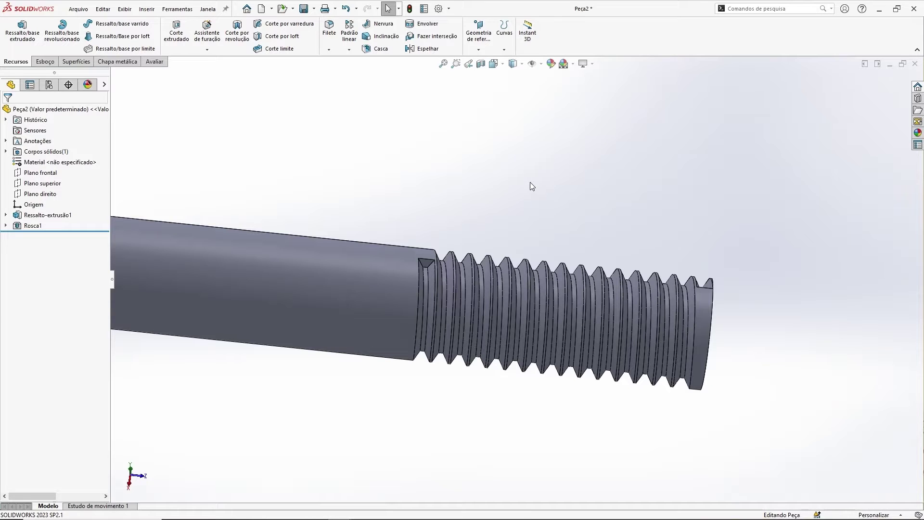
left_click(207, 49)
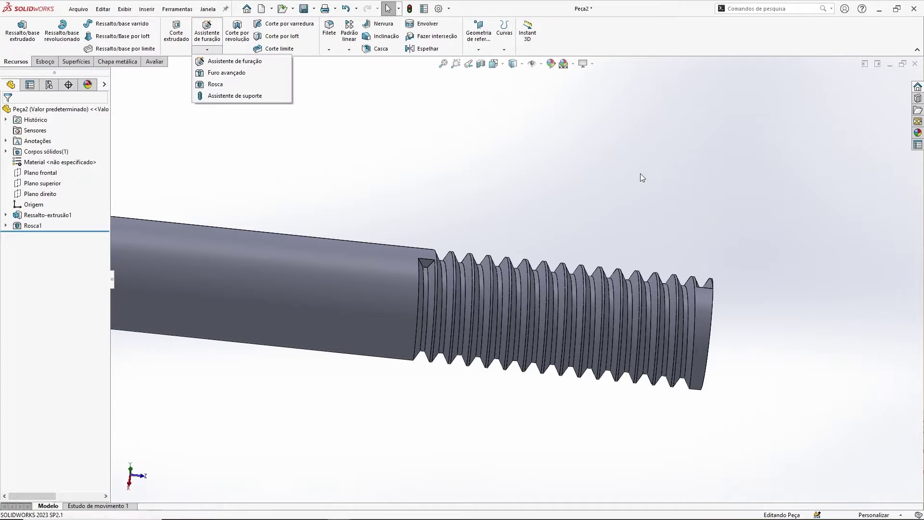
middle_click_drag(517, 168, 554, 177)
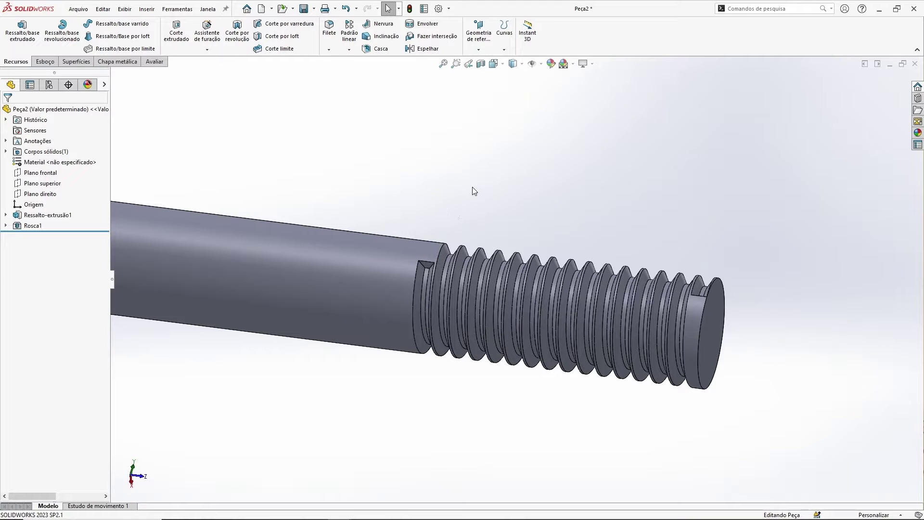
scroll(295, 158, "up", 3)
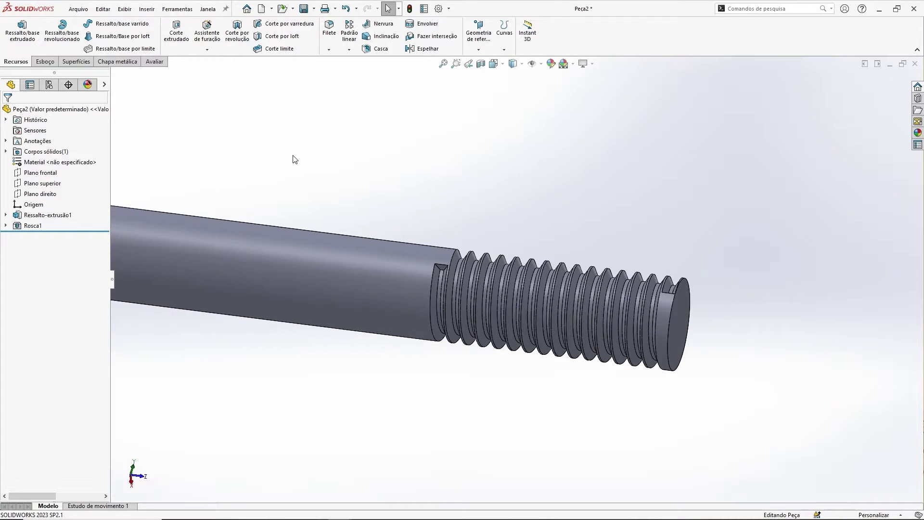
Start the Stud Wizard on the circular edge of the rod's unthreaded end and choose the DIN standard.
middle_click_drag(254, 154, 470, 169)
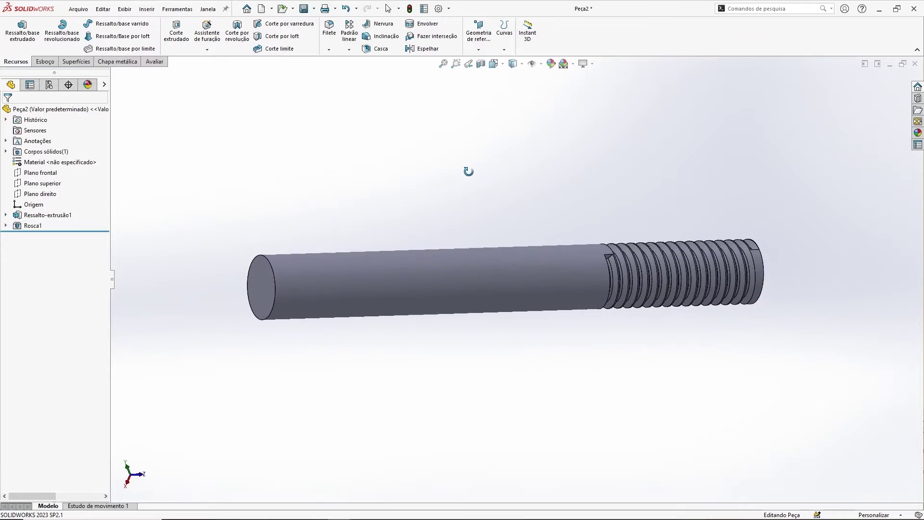
left_click(216, 51)
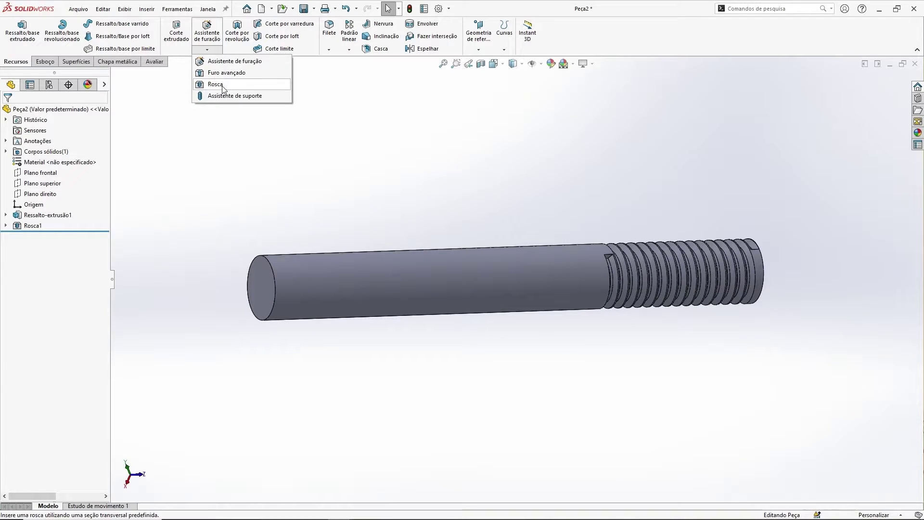
left_click(235, 96)
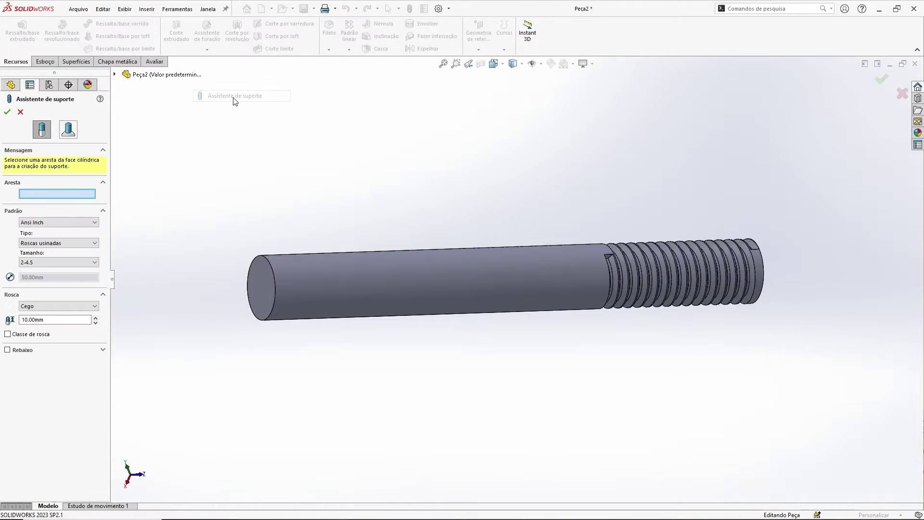
middle_click_drag(261, 157, 287, 157, "ctrl")
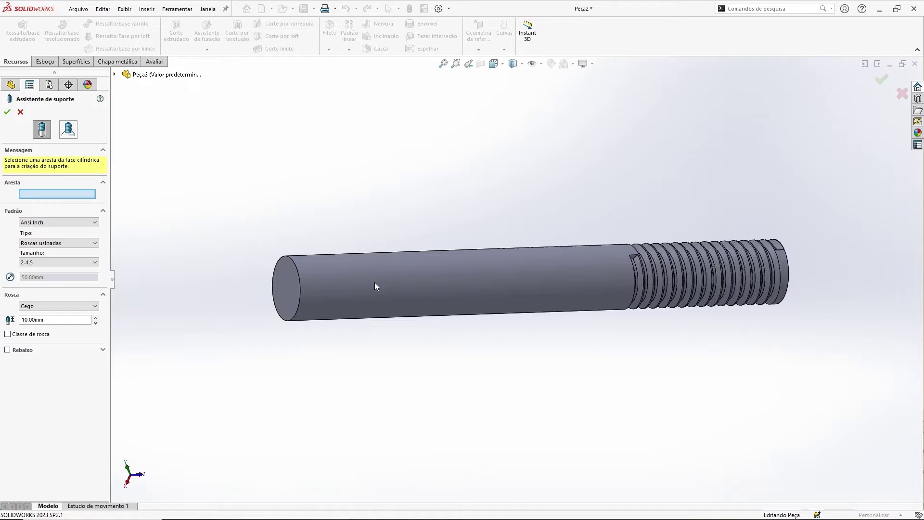
left_click(292, 259)
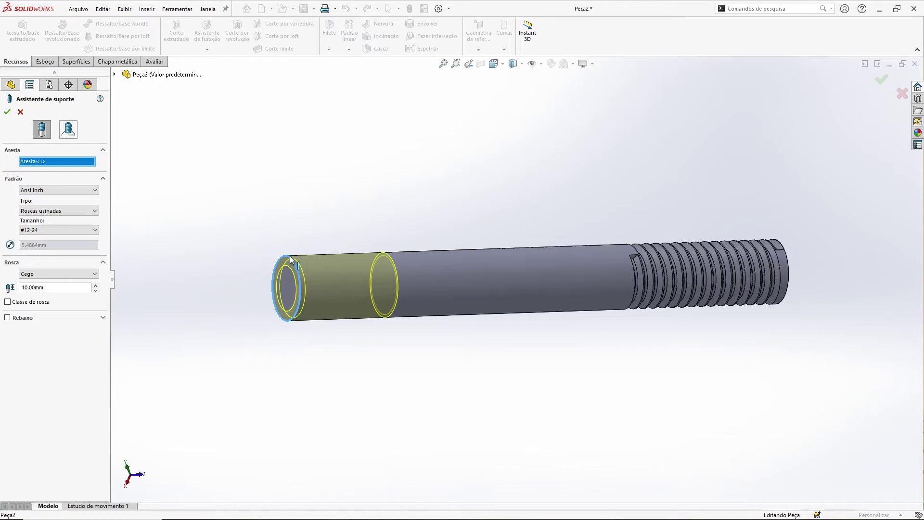
left_click(56, 190)
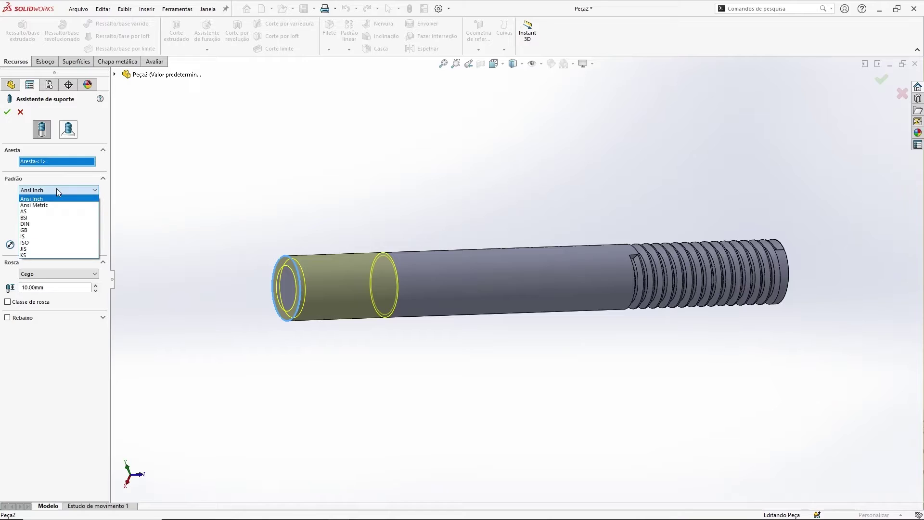
left_click(32, 225)
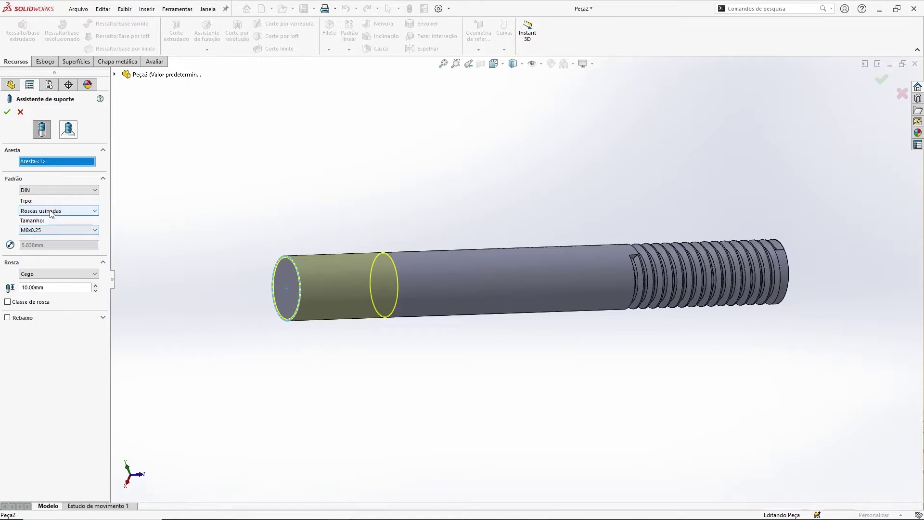
Keep the stud's thread type as Roscas usinadas and set its size to M5.
left_click(50, 213)
left_click(57, 219)
left_click(43, 212)
left_click(54, 209)
left_click(47, 230)
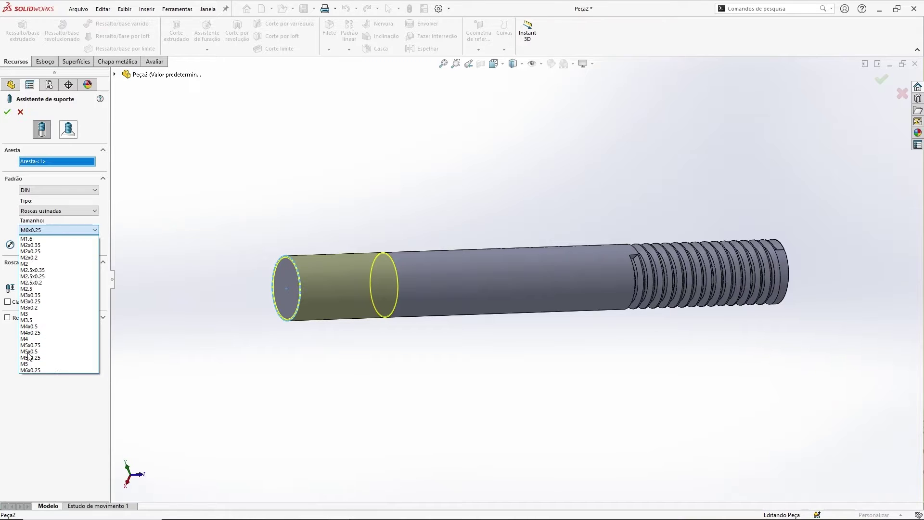
left_click(41, 364)
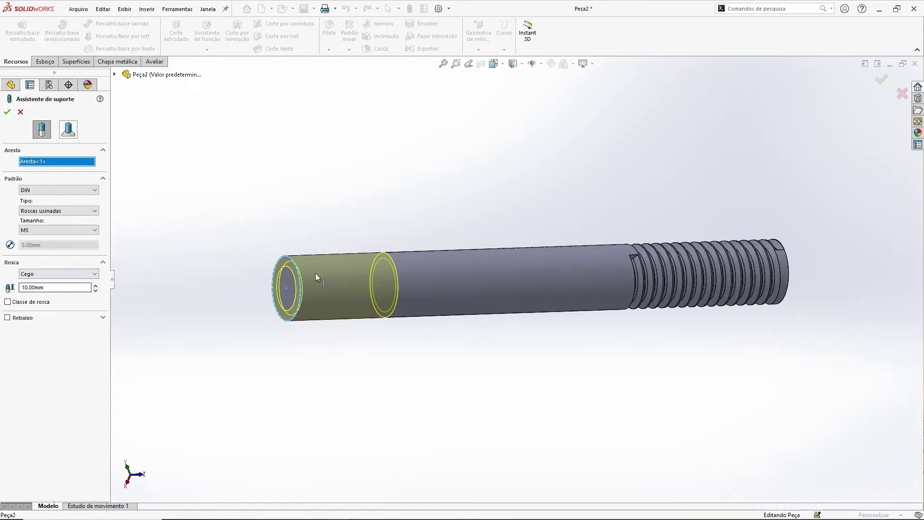
Set the blind thread length to 15 mm and create the stud thread on the rod's end.
middle_click_drag(336, 243, 187, 253)
double_click(53, 288)
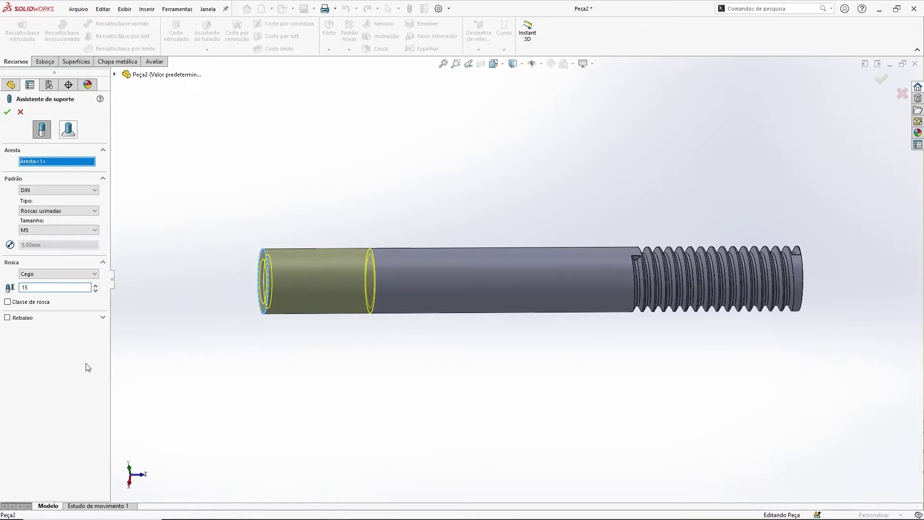
key("Return")
left_click(8, 112)
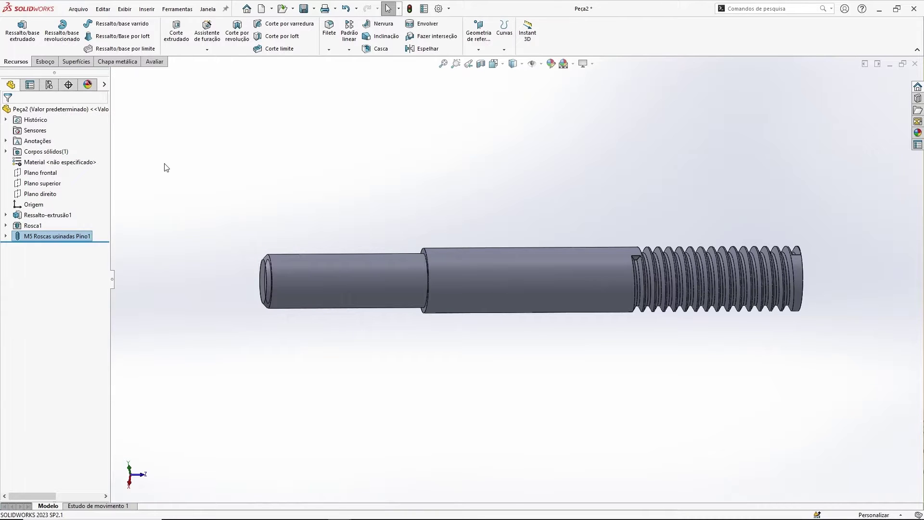
Inspect the new M5 stud end and save the part as Peça2.SLDPRT in the Morsa de mesa folder.
middle_click_drag(345, 196, 371, 203)
middle_click_drag(396, 269, 311, 254)
scroll(311, 254, "down", 3)
middle_click_drag(363, 223, 398, 221)
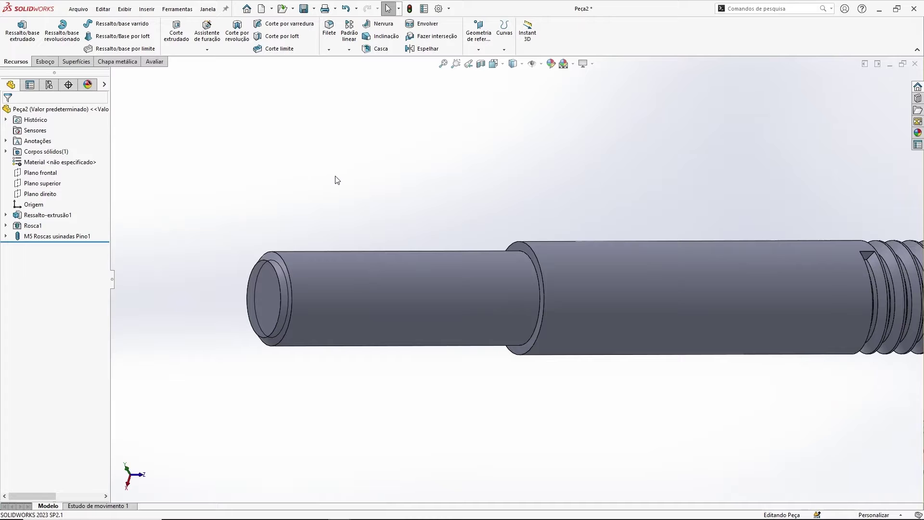
scroll(380, 208, "up", 5)
middle_click_drag(403, 206, 394, 184)
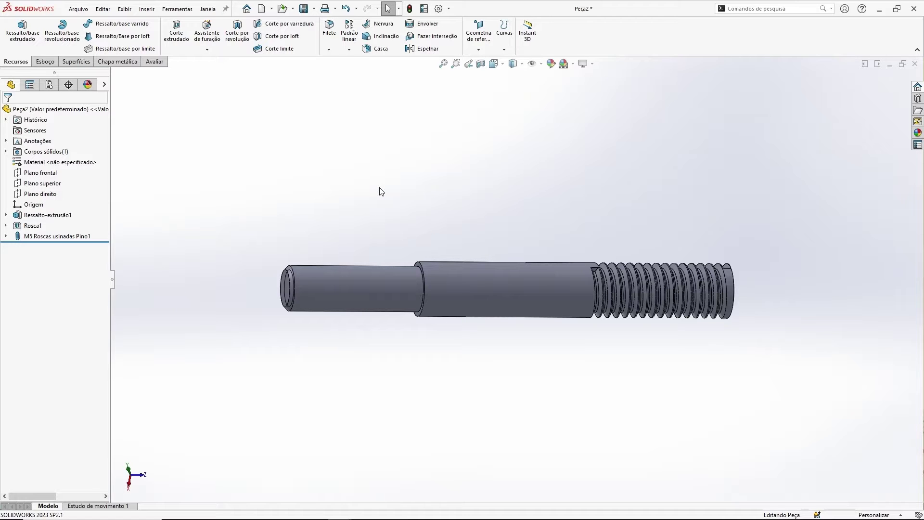
left_click(303, 8)
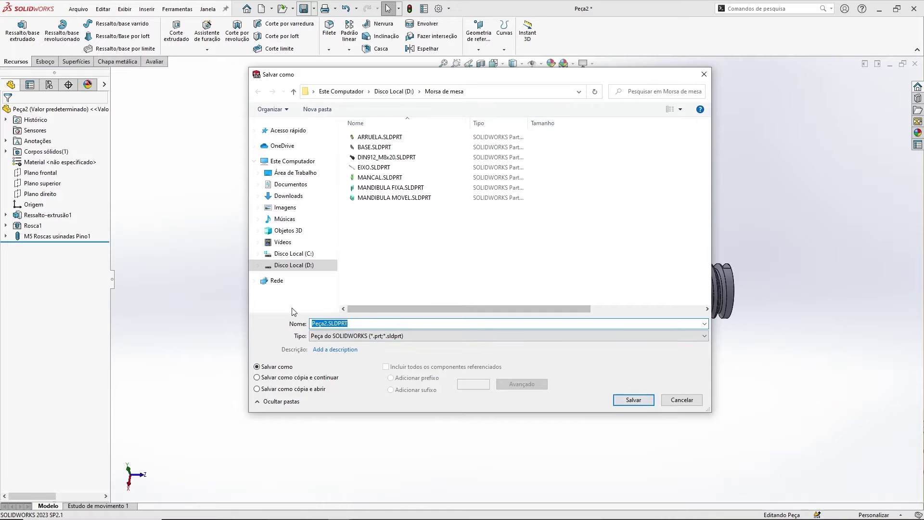
left_click(631, 401)
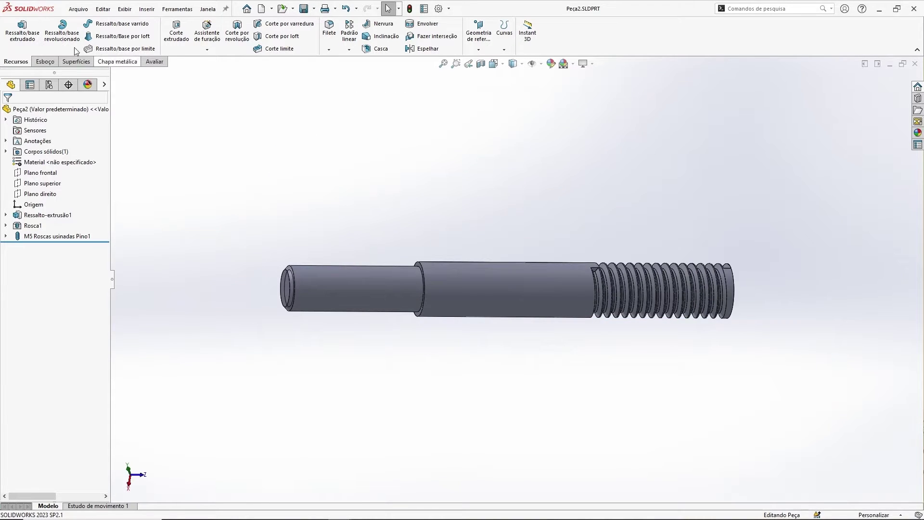
Create a new drawing and place a single model view of Peça2 on the sheet, without any projected views.
left_click(262, 9)
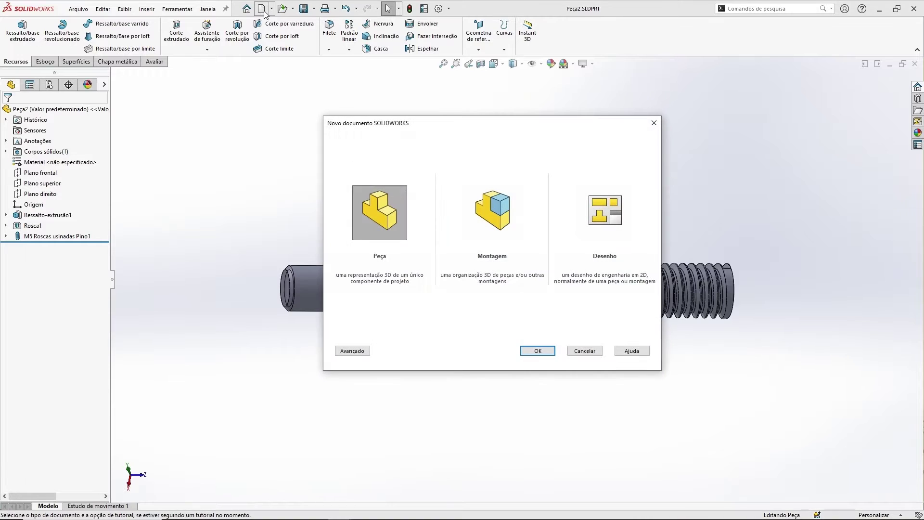
left_click(602, 214)
left_click(538, 351)
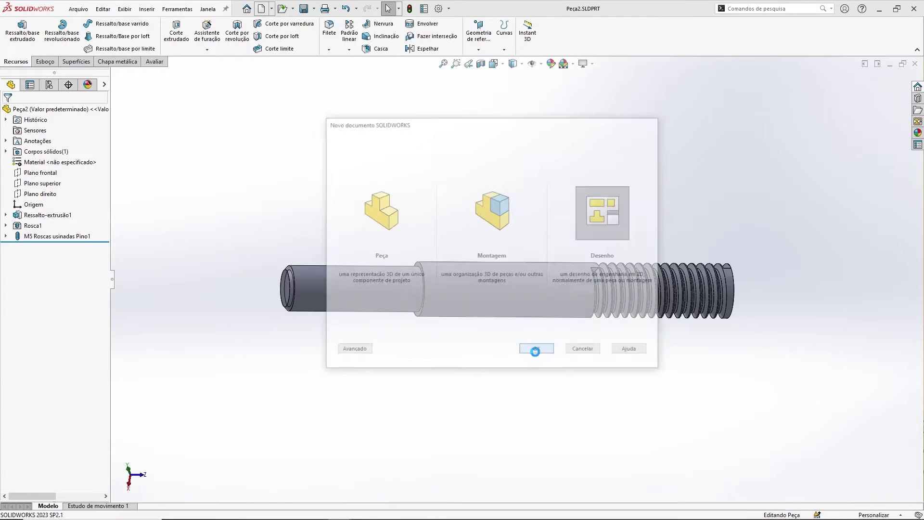
left_click(481, 324)
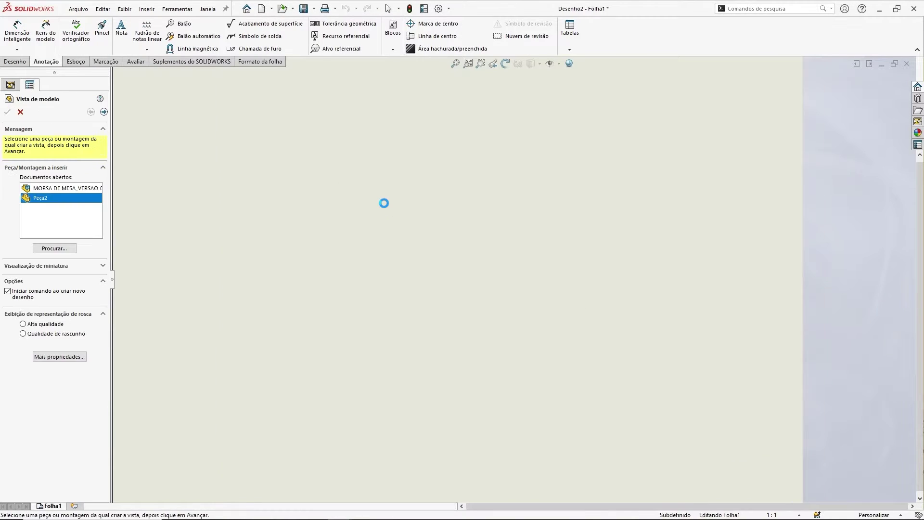
left_click(104, 113)
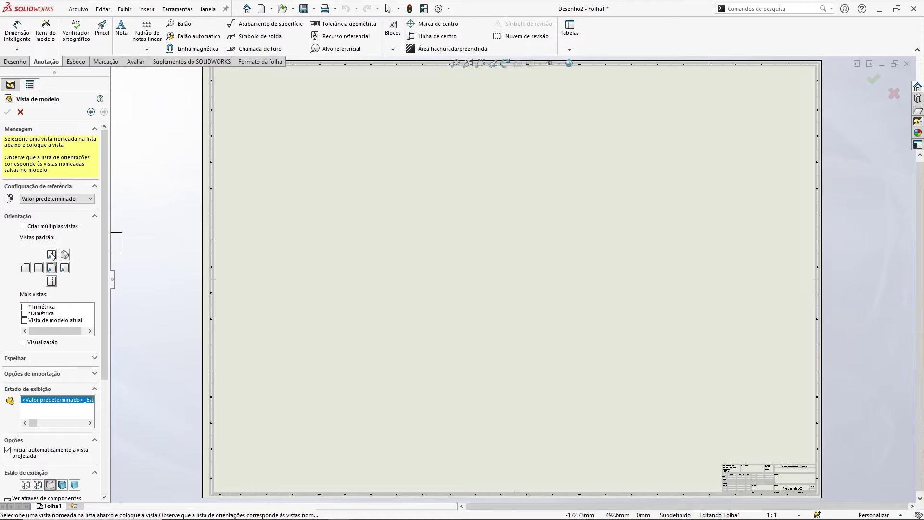
left_click(380, 265)
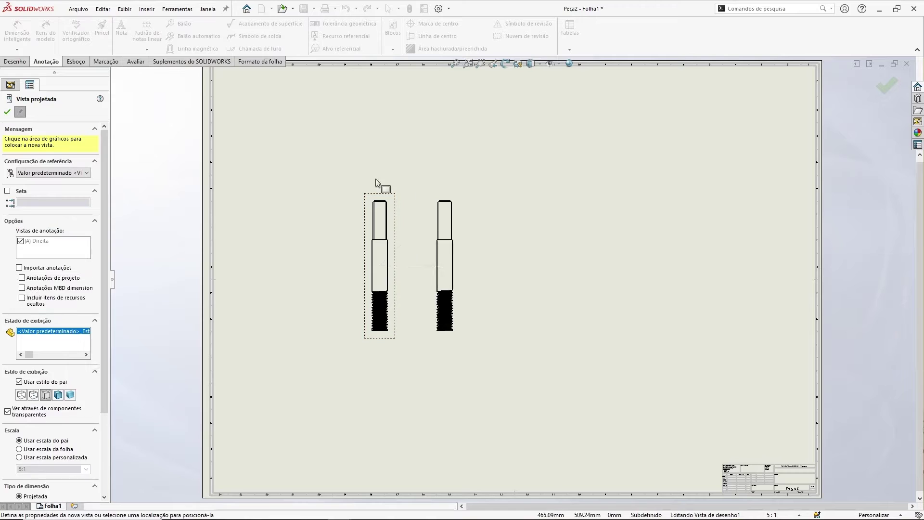
key("Escape")
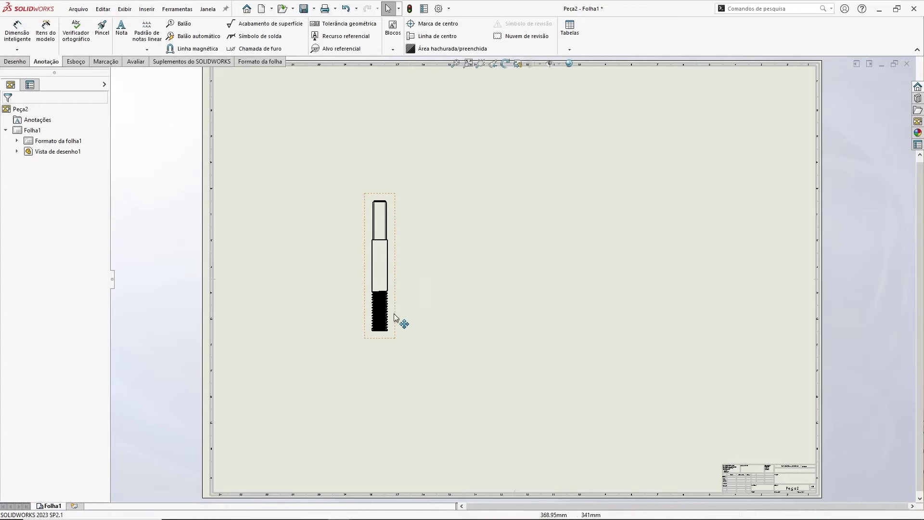
Examine how the modelled M6 thread is drawn in the drawing view.
scroll(395, 313, "down", 6)
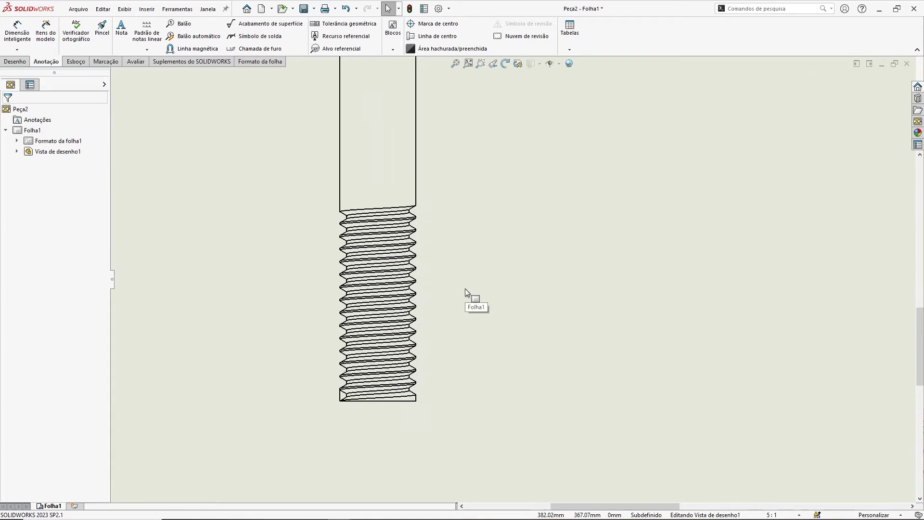
scroll(465, 288, "down", 1)
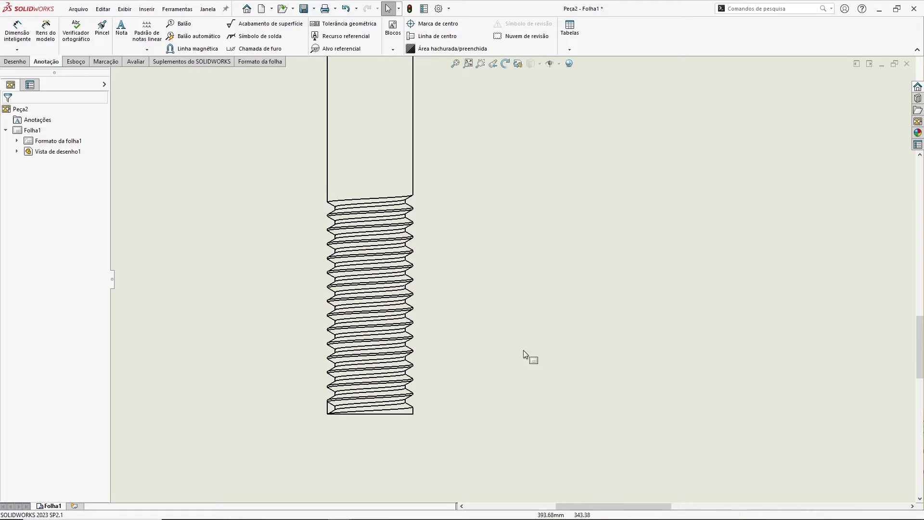
scroll(524, 351, "up", 3)
middle_click_drag(523, 222, 521, 409)
scroll(419, 186, "down", 1)
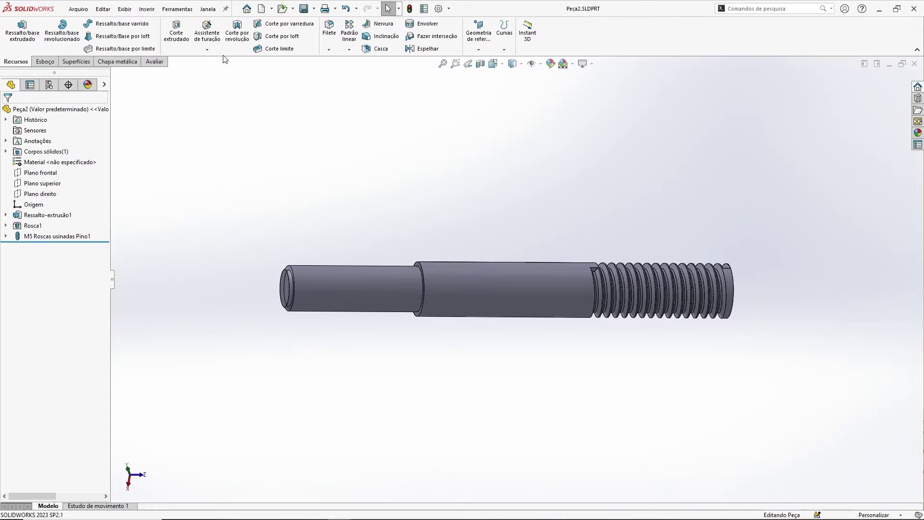
Compare the simplified thread lines of the M5 stud end with the fully modelled thread in the drawing view.
left_click(207, 49)
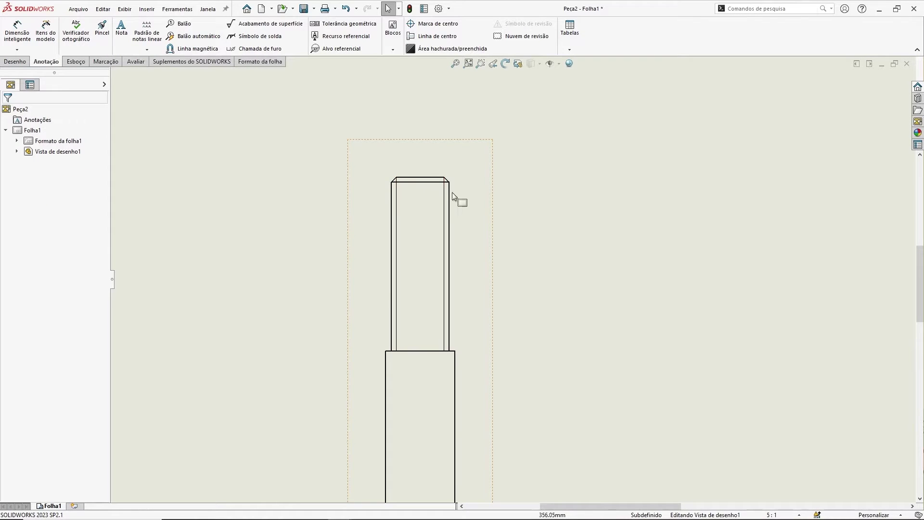
scroll(417, 194, "down", 2)
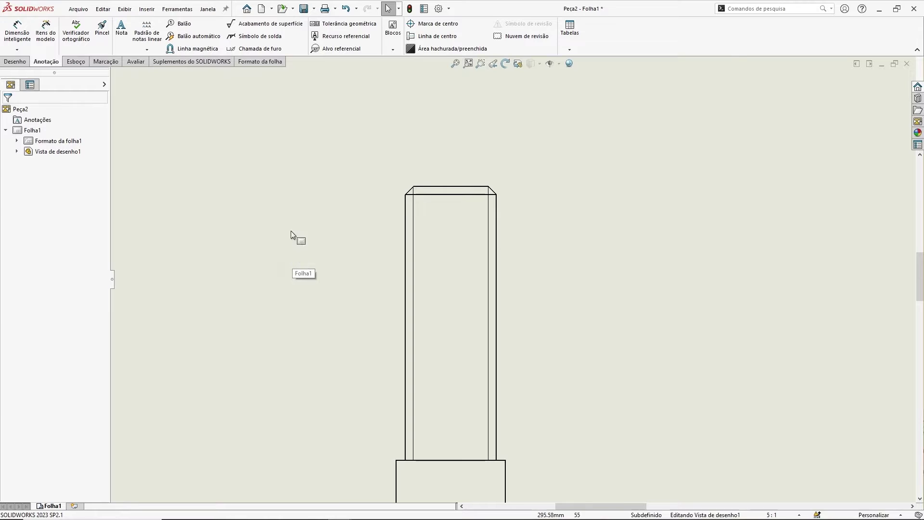
scroll(597, 323, "up", 4)
middle_click_drag(600, 388, 548, 165)
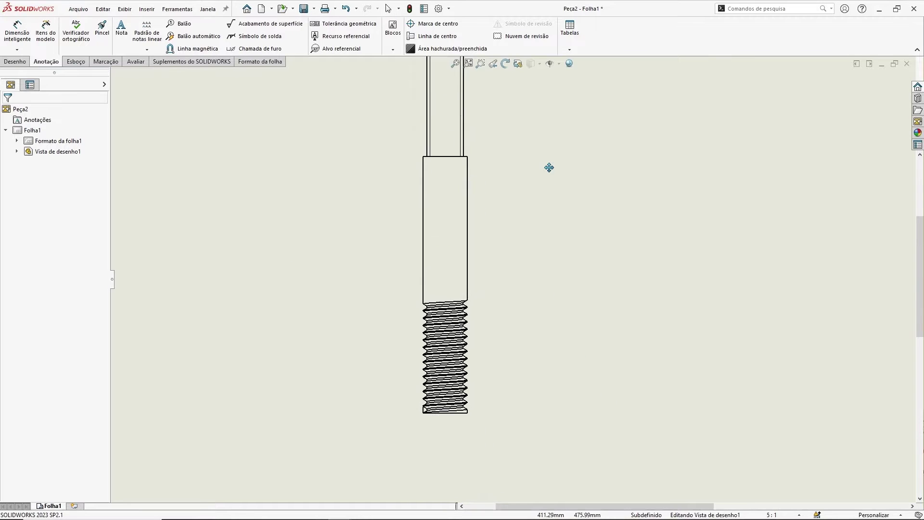
scroll(477, 305, "down", 2)
mouse_move(584, 233)
middle_mouse_down()
mouse_move(559, 254)
mouse_move(536, 215)
mouse_move(500, 249)
middle_mouse_up()
scroll(499, 247, "down", 2)
middle_click_drag(564, 198, 564, 225)
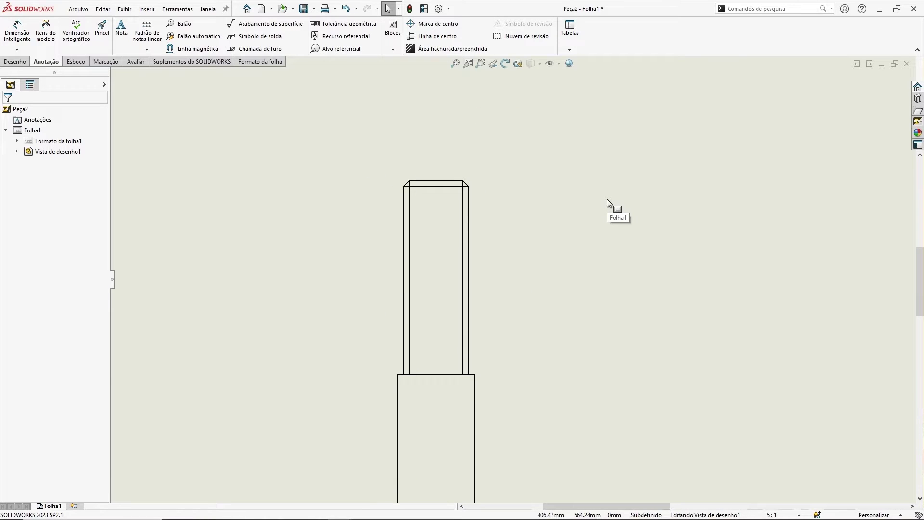
scroll(558, 219, "up", 3)
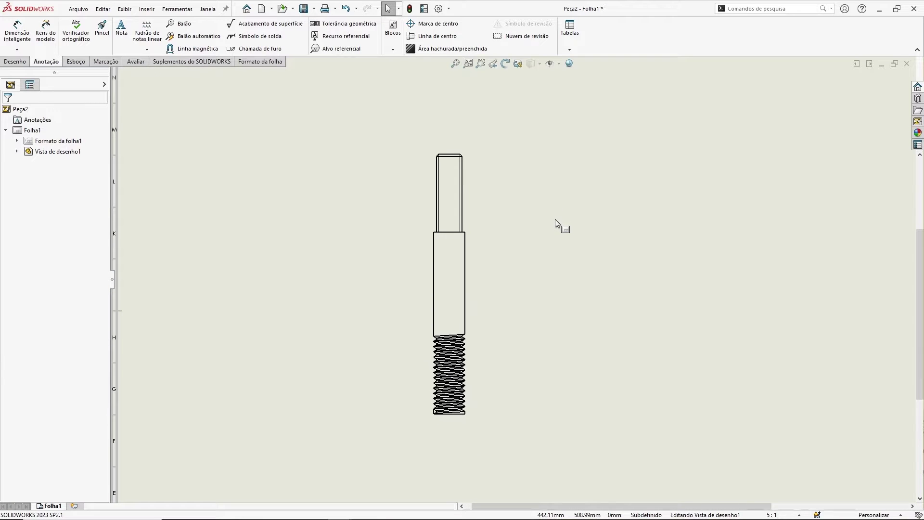
Close the drawing without saving and open the EIXO shaft part from the MORSA DE MESA_VERSAO-01 assembly.
left_click(906, 65)
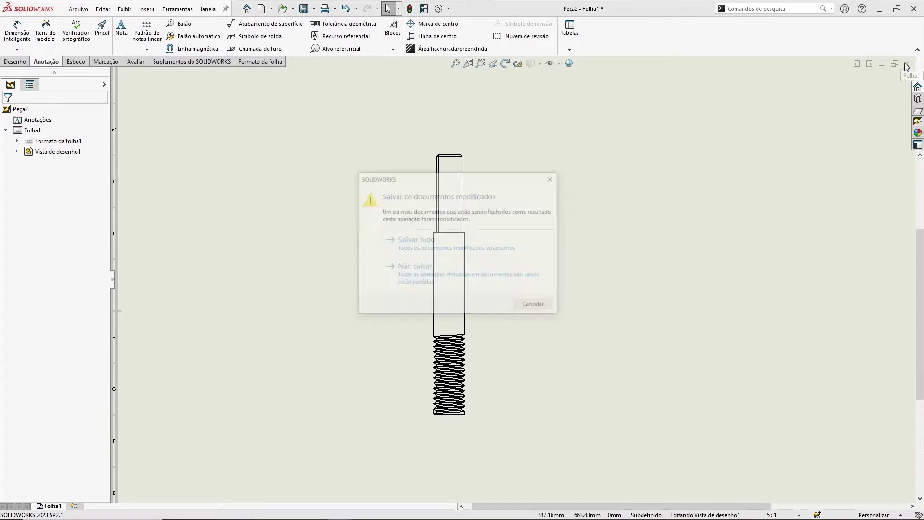
left_click(437, 269)
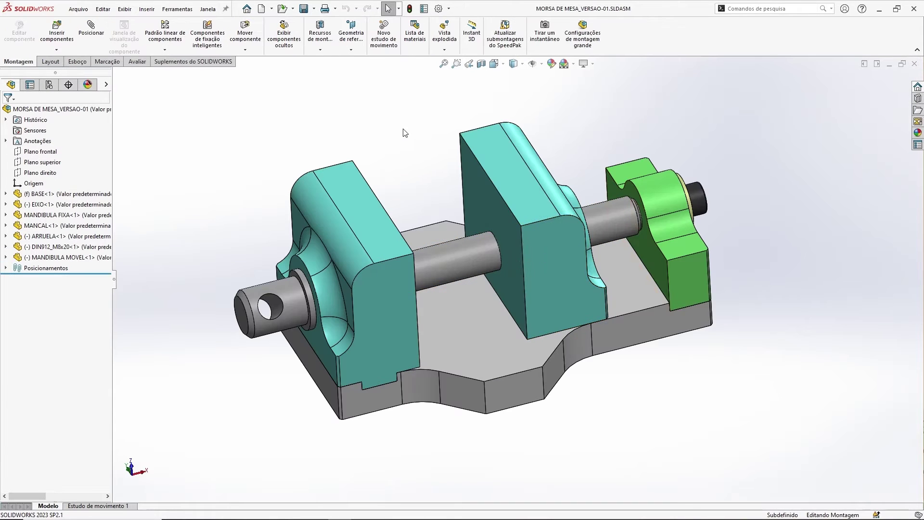
middle_click_drag(413, 186, 467, 258)
left_click(466, 258)
left_click(494, 201)
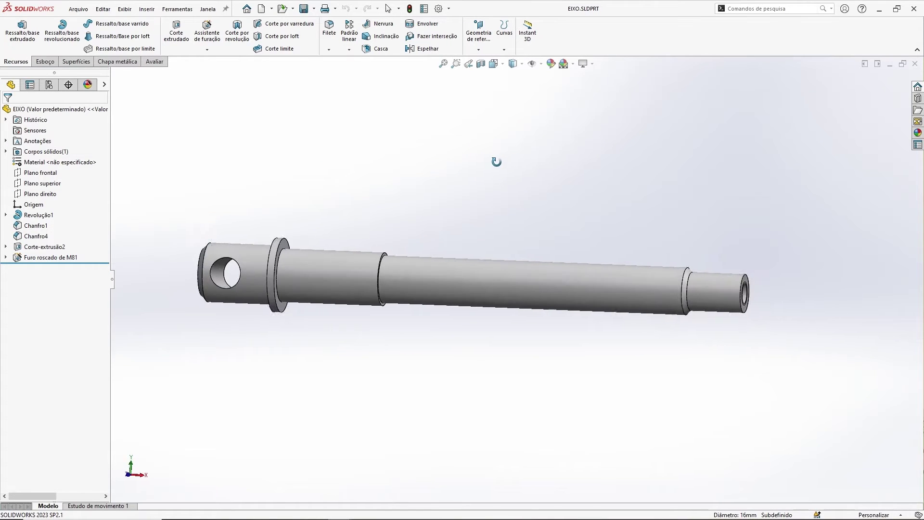
Examine the shoulder beyond the EIXO shaft's collar, where the shaft steps down to the long smaller-diameter section.
scroll(516, 213, "down", 2)
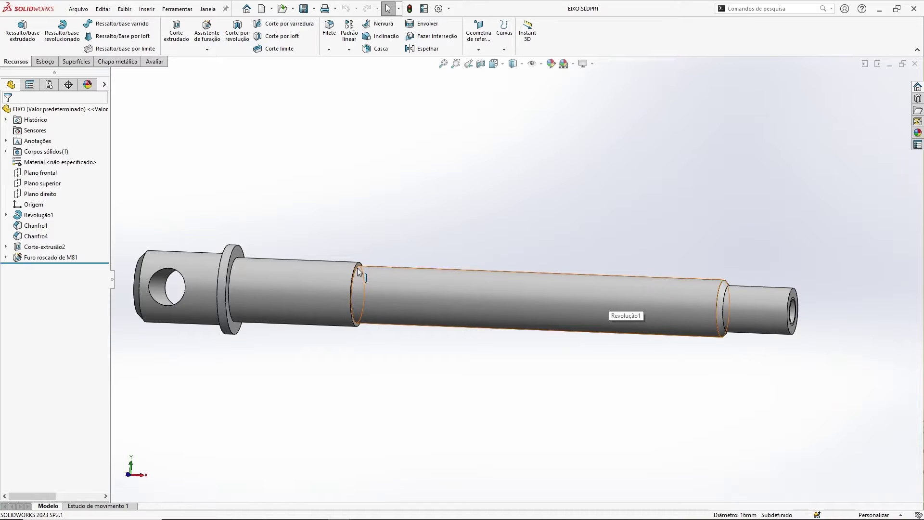
scroll(357, 267, "down", 2)
scroll(348, 276, "down", 2)
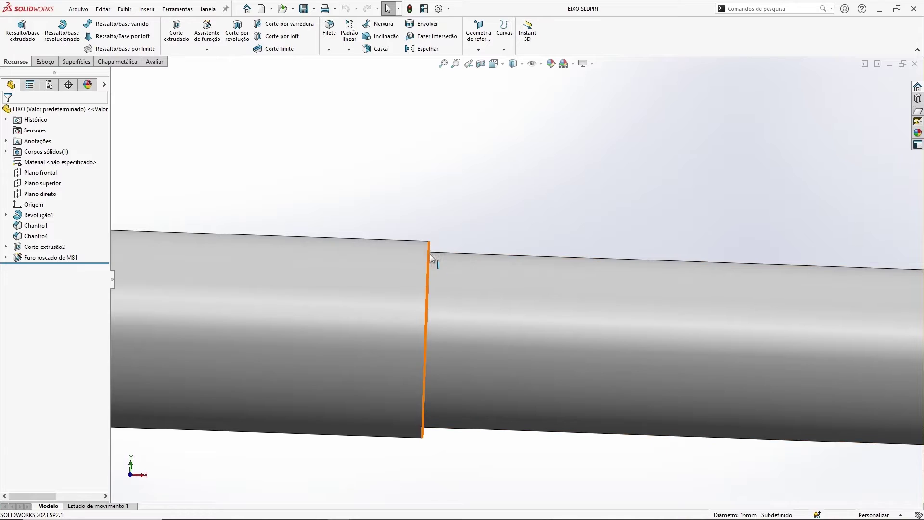
scroll(450, 223, "up", 3)
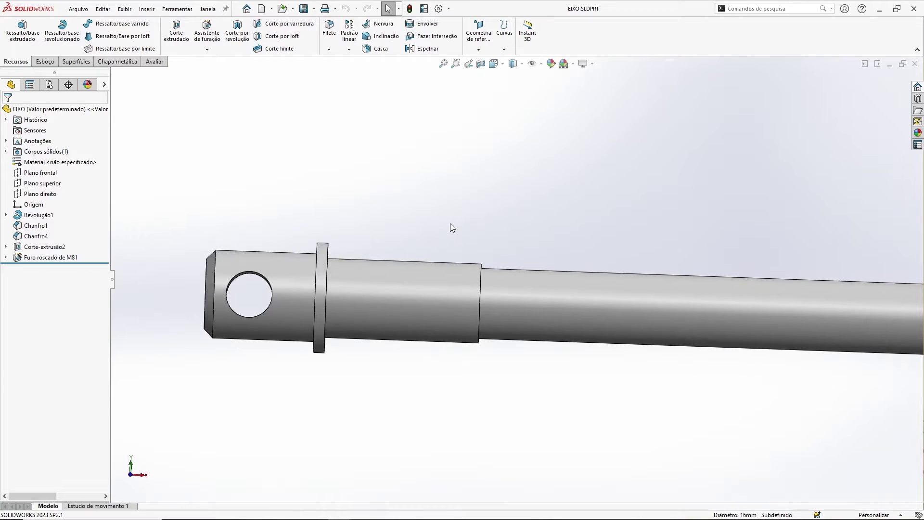
scroll(519, 206, "up", 1)
middle_click_drag(518, 206, 620, 200, "ctrl")
scroll(487, 256, "down", 4)
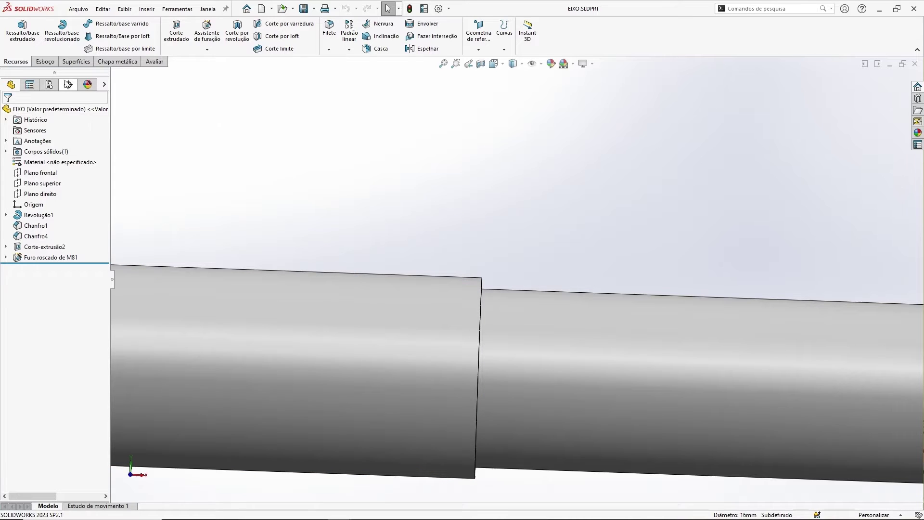
On the front plane, sketch a corner rectangle about 2.5 mm wide and 3 mm high, from the shoulder's inner corner into the thinner shaft section.
left_click(48, 62)
left_click(14, 29)
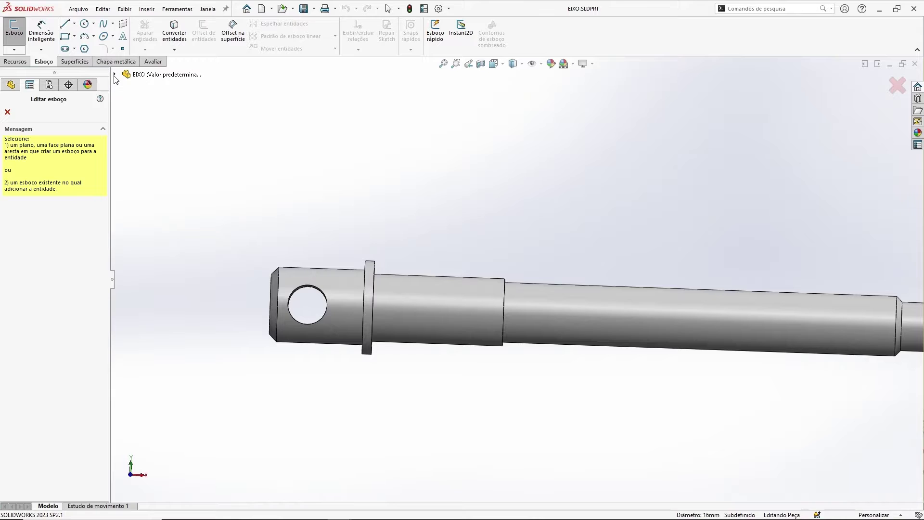
left_click(115, 75)
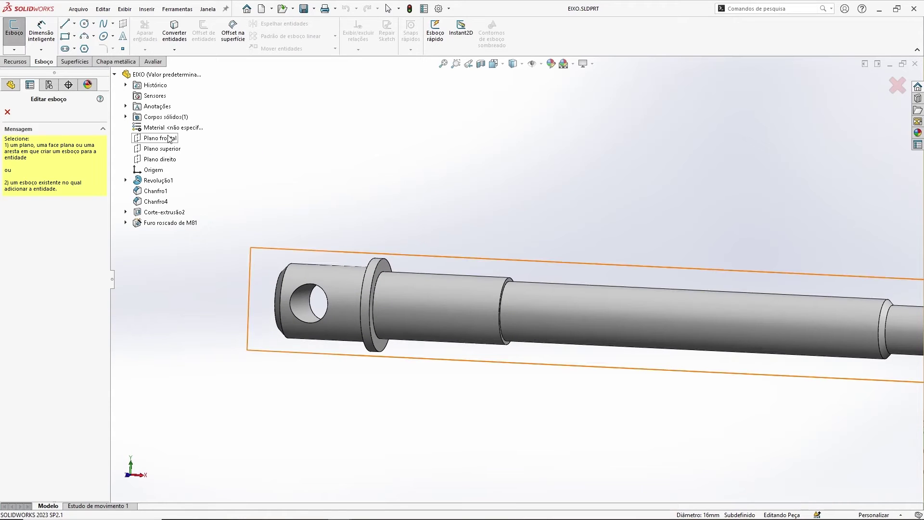
left_click(163, 138)
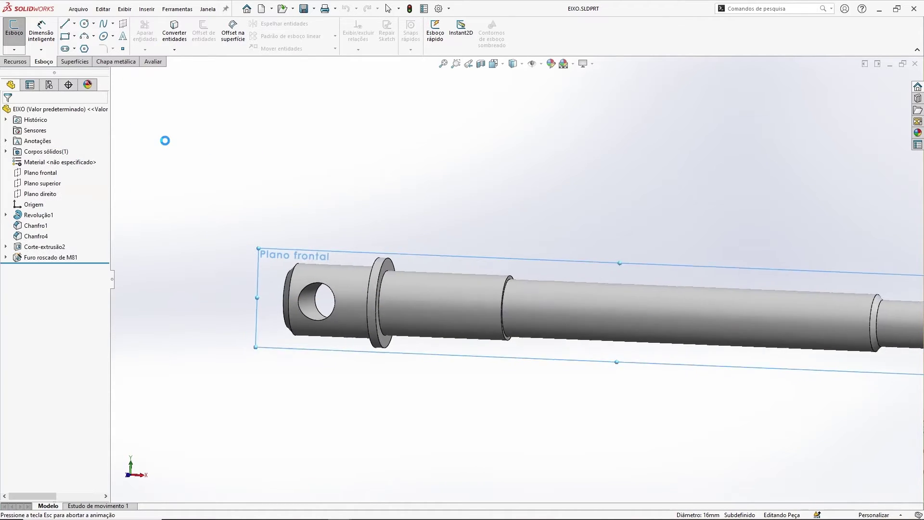
scroll(457, 276, "down", 5)
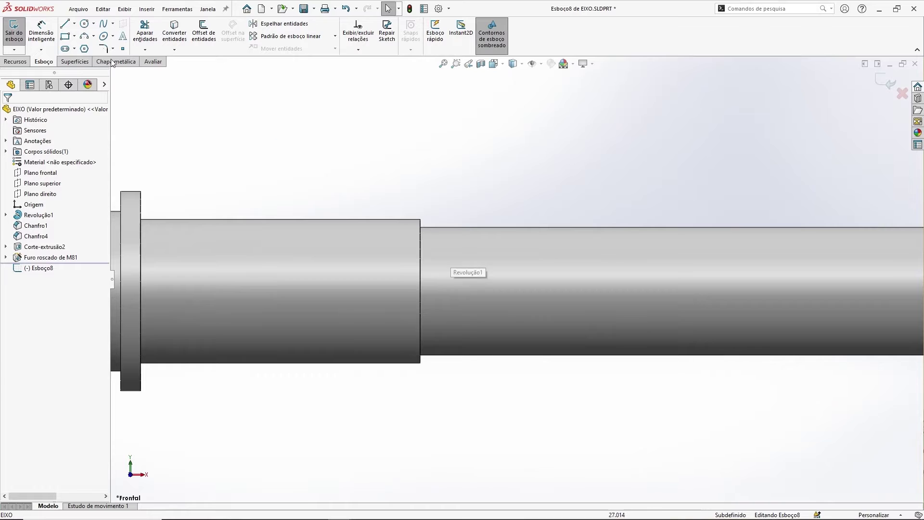
left_click(68, 38)
scroll(470, 215, "down", 3)
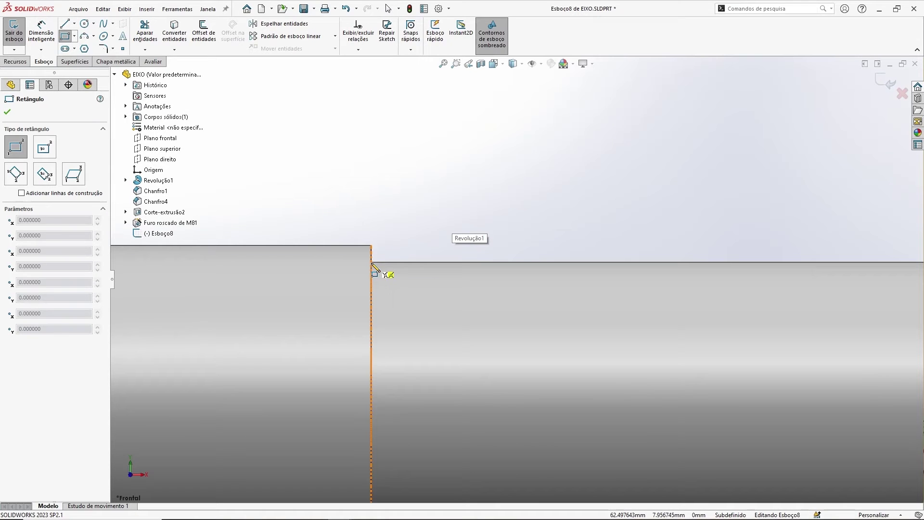
left_click_drag(371, 262, 414, 314)
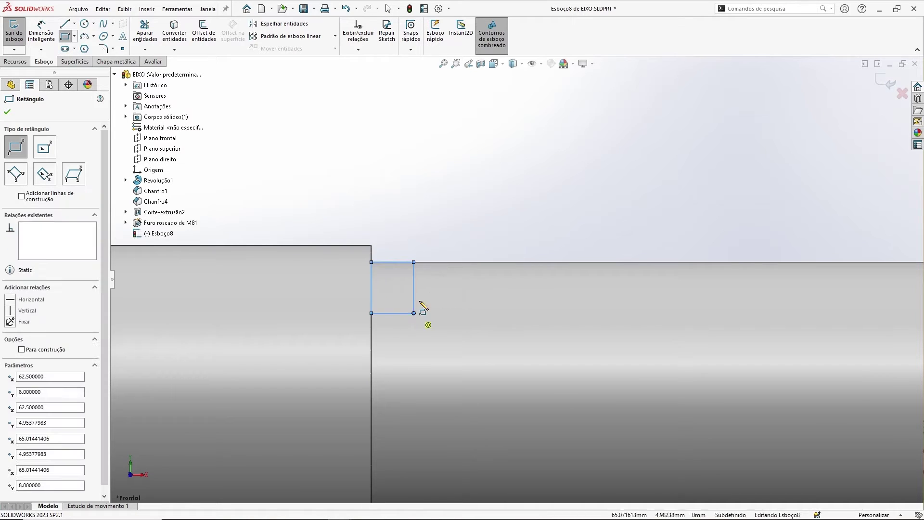
Dimension the groove rectangle's upper edge to a width of 2 mm.
key("Escape")
left_click(41, 34)
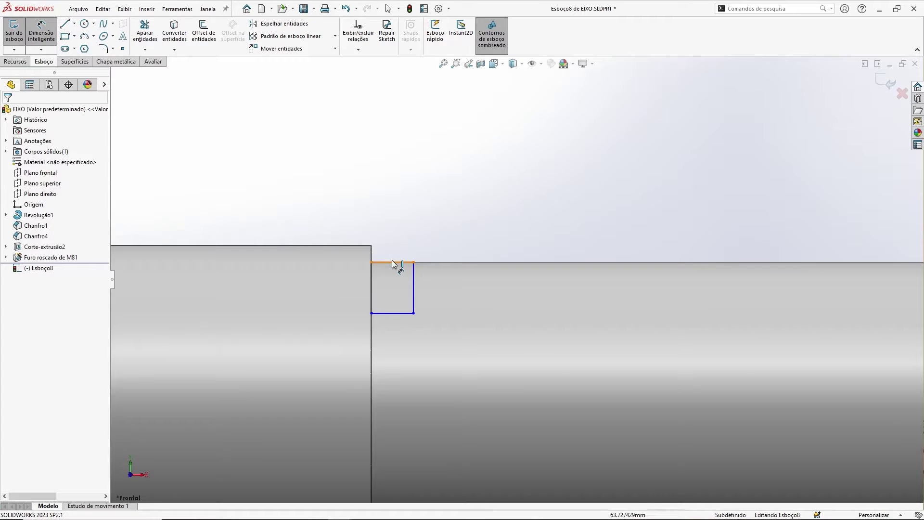
left_click(392, 262)
left_click(397, 200)
type("2")
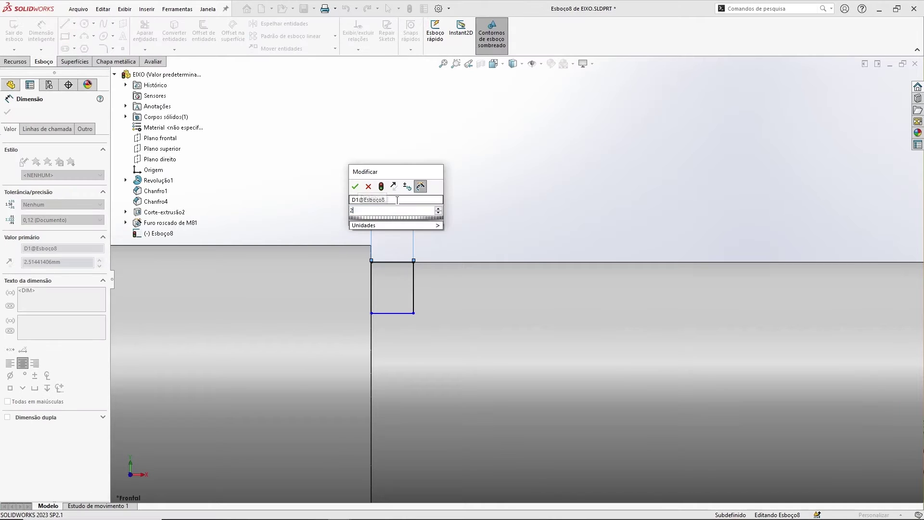
key("Return")
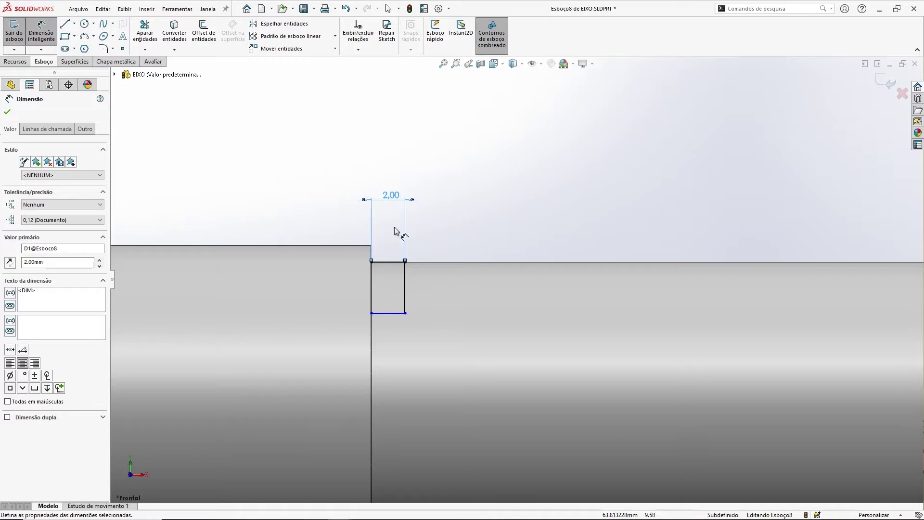
key("Escape")
key("Escape")
Draw a horizontal line from the origin along the shaft axis to beyond the shoulder, and make it construction geometry.
left_click(64, 24)
scroll(334, 252, "up", 5)
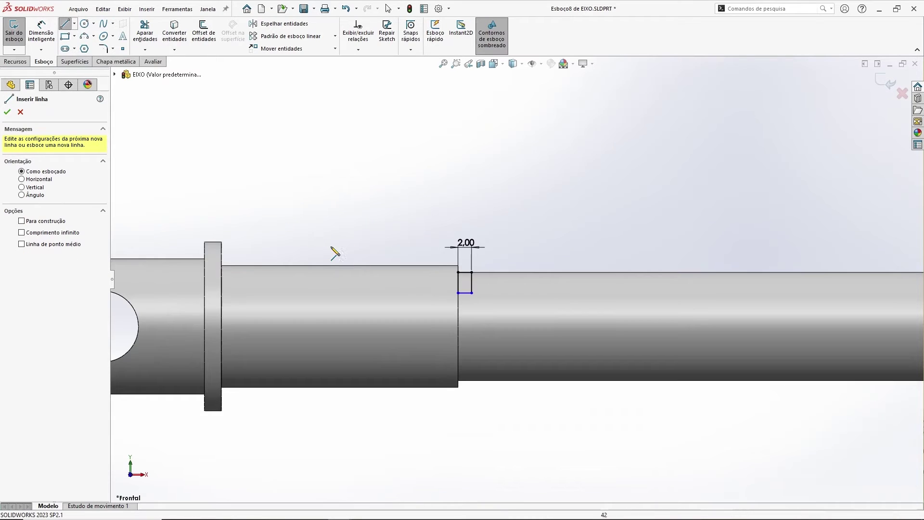
scroll(346, 313, "up", 1)
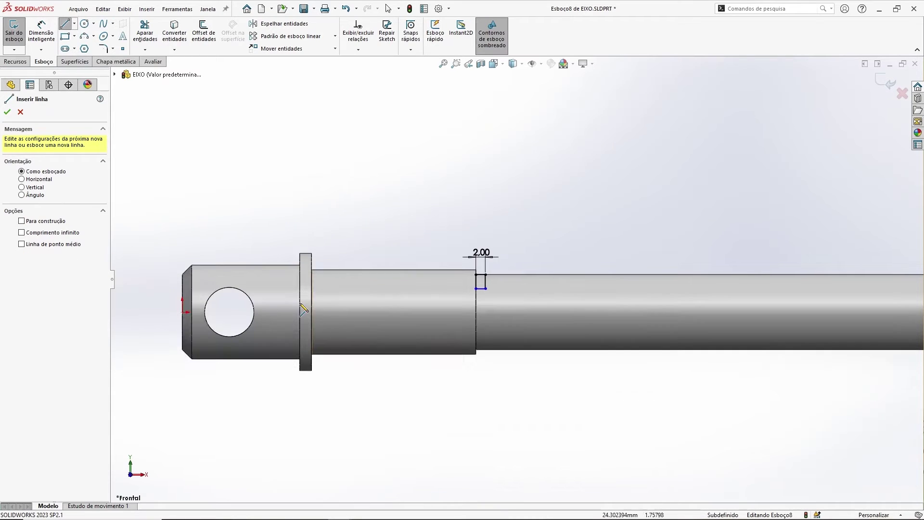
left_click(188, 312)
left_click(551, 312)
key("Escape")
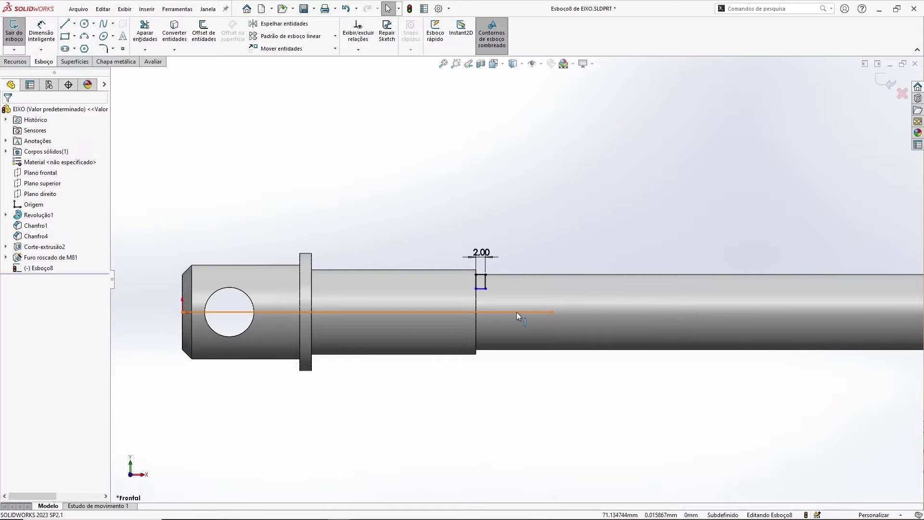
left_click(516, 312)
left_click(34, 268)
left_click(374, 188)
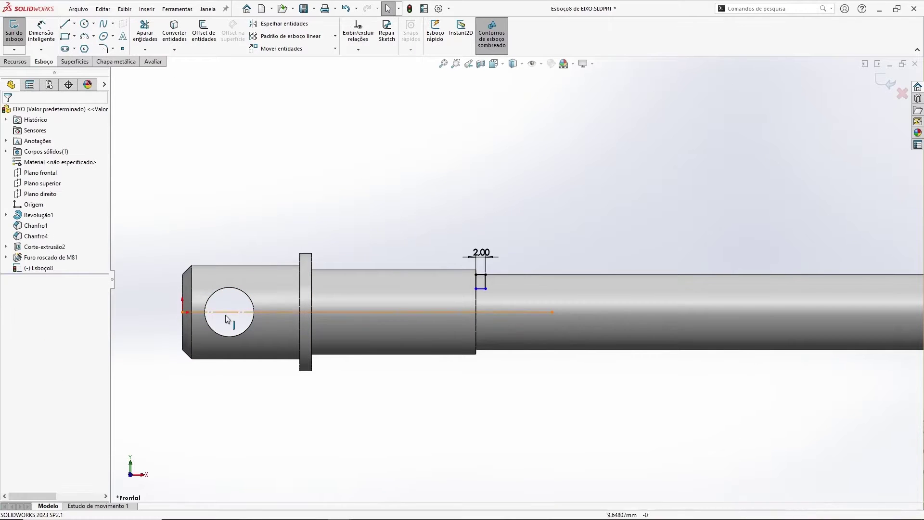
Dimension the rectangle's lower edge 6.9 mm from the shaft's centreline.
scroll(486, 297, "down", 5)
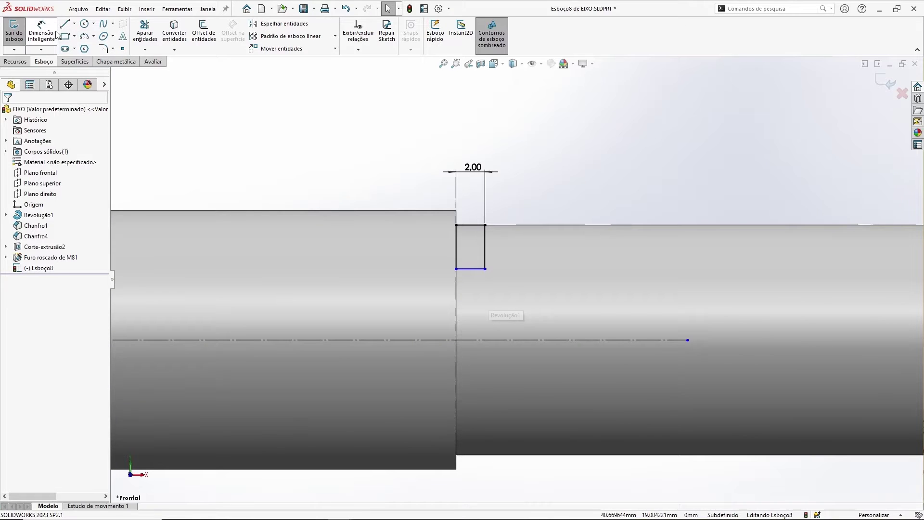
left_click(45, 32)
left_click(472, 269)
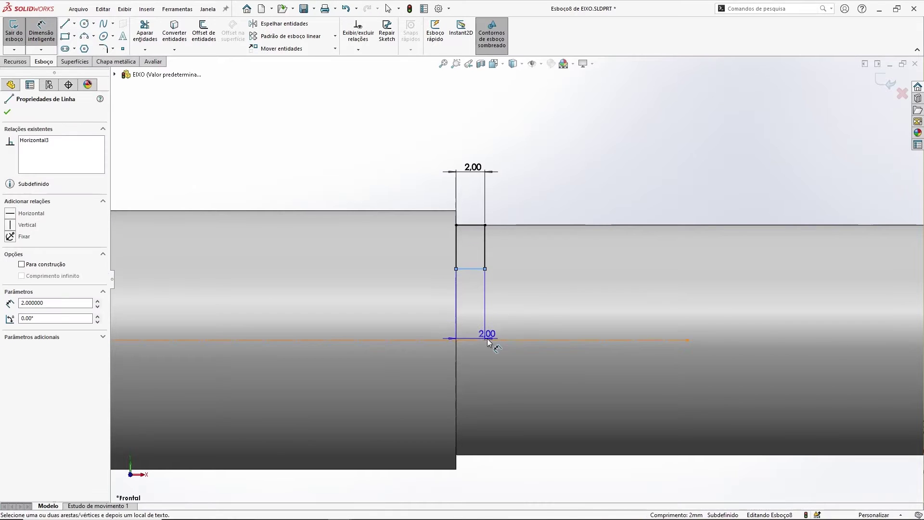
left_click(490, 339)
left_click(527, 305)
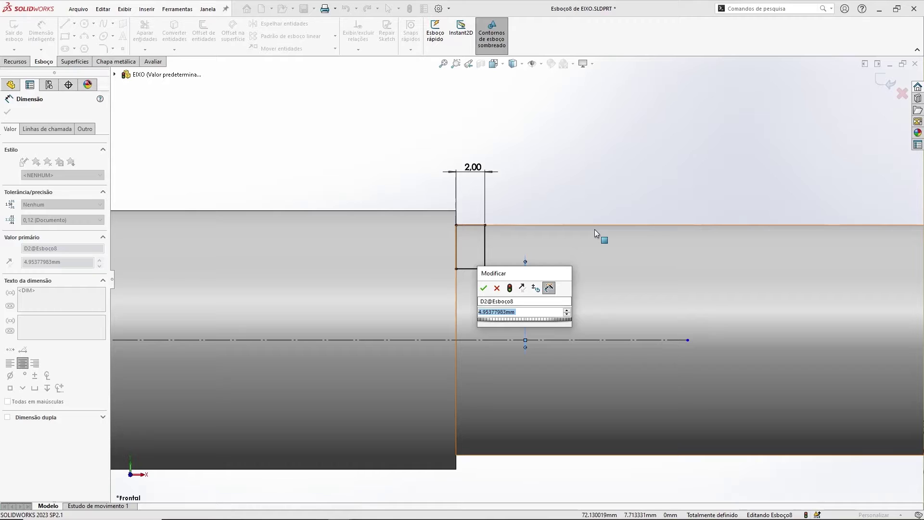
type("6,9")
key("Return")
key("Escape")
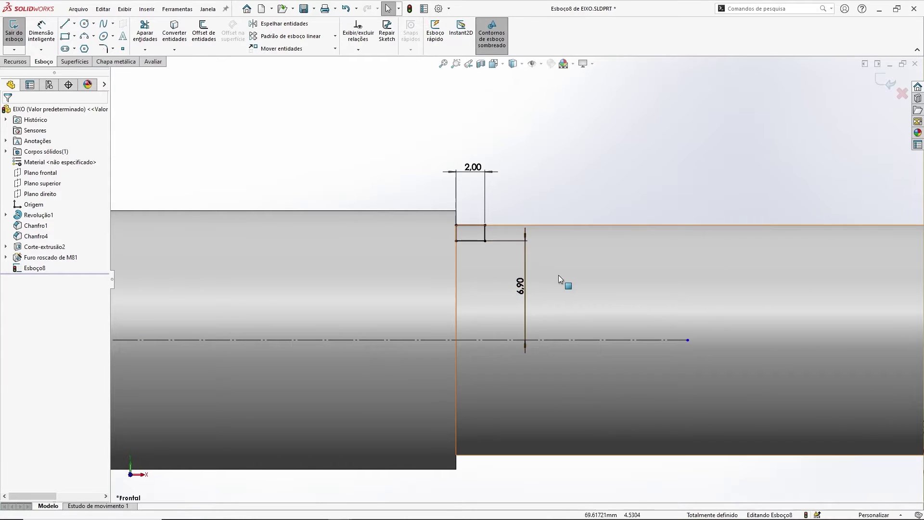
Finish the sketch and revolve-cut the rectangle 360° around the centreline to form the groove at the shoulder.
scroll(525, 294, "up", 2)
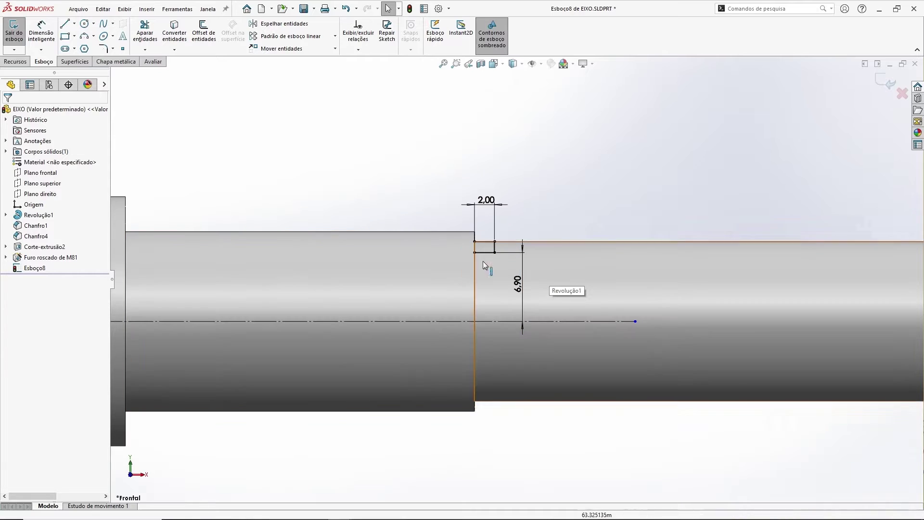
left_click(885, 79)
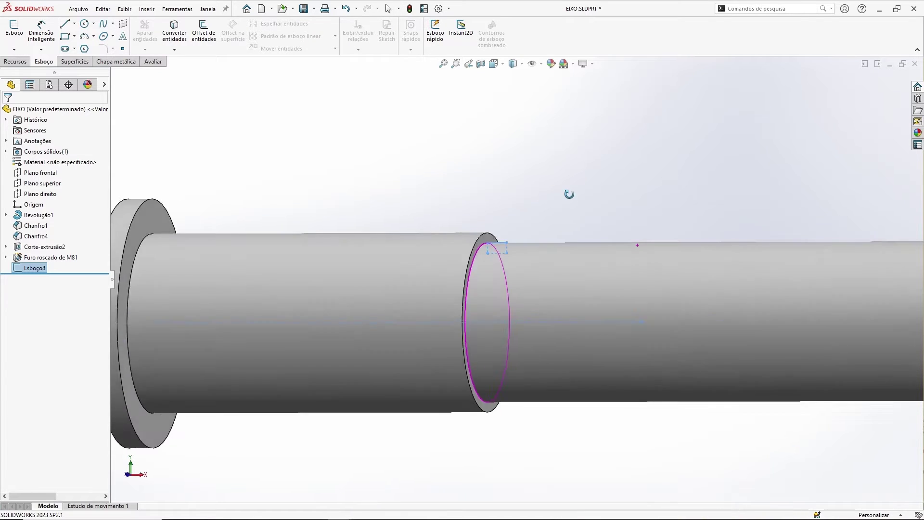
left_click(22, 61)
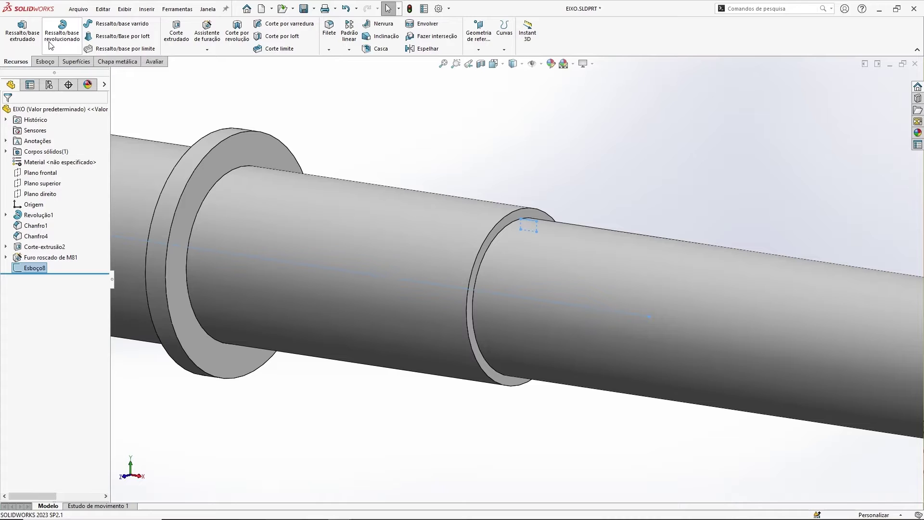
left_click(238, 33)
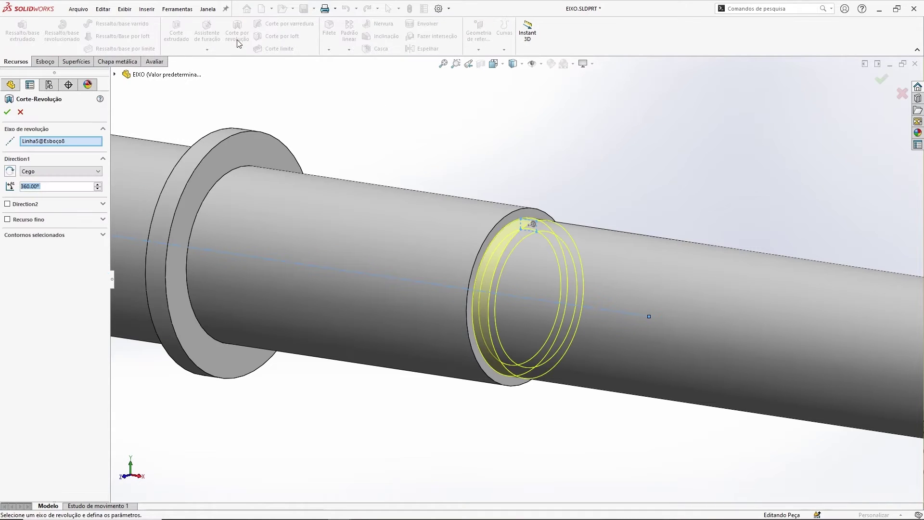
mouse_move(629, 224)
middle_mouse_down()
mouse_move(662, 215)
mouse_move(627, 214)
middle_mouse_up()
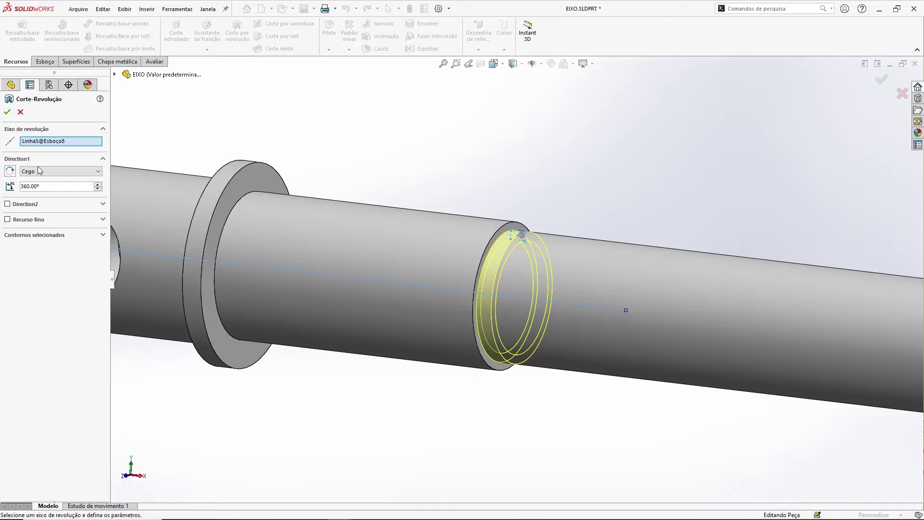
left_click(7, 112)
left_click(489, 166)
Examine the new groove beside the shoulder and the overall shaft from several angles.
middle_click_drag(577, 274, 497, 373)
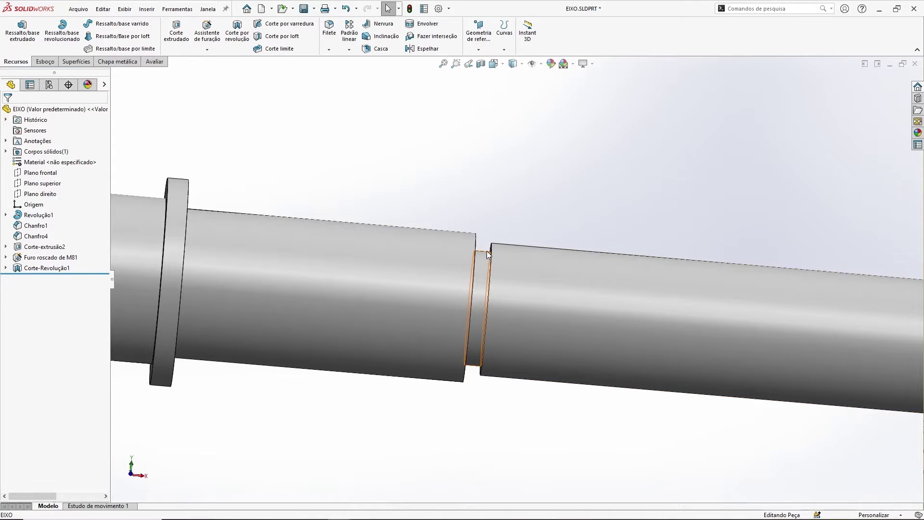
scroll(514, 293, "up", 5)
middle_click_drag(634, 331, 518, 337)
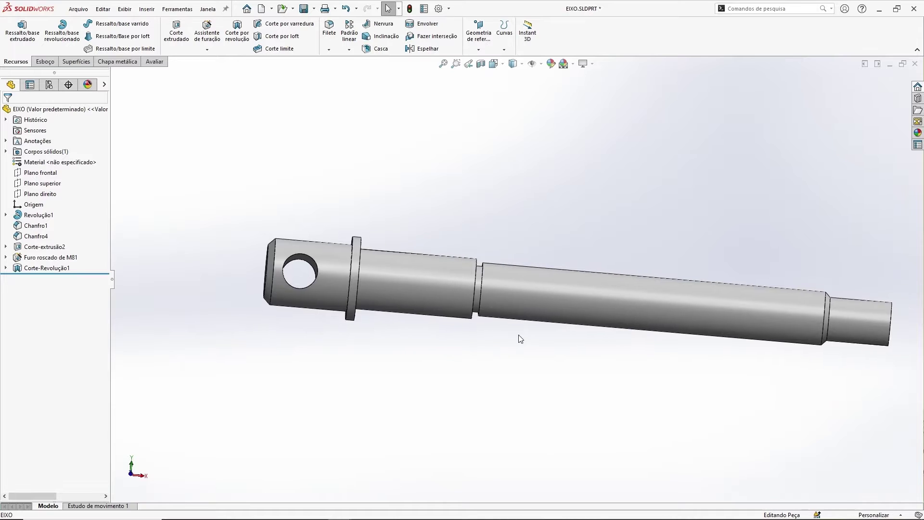
scroll(492, 280, "down", 5)
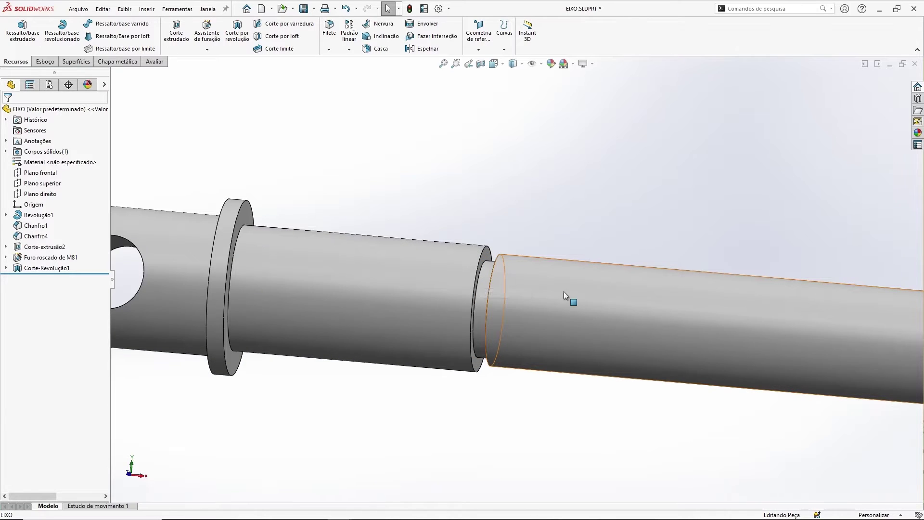
mouse_move(472, 396)
middle_mouse_down()
mouse_move(481, 392)
mouse_move(482, 402)
middle_mouse_up()
scroll(496, 385, "up", 5)
scroll(436, 351, "down", 6)
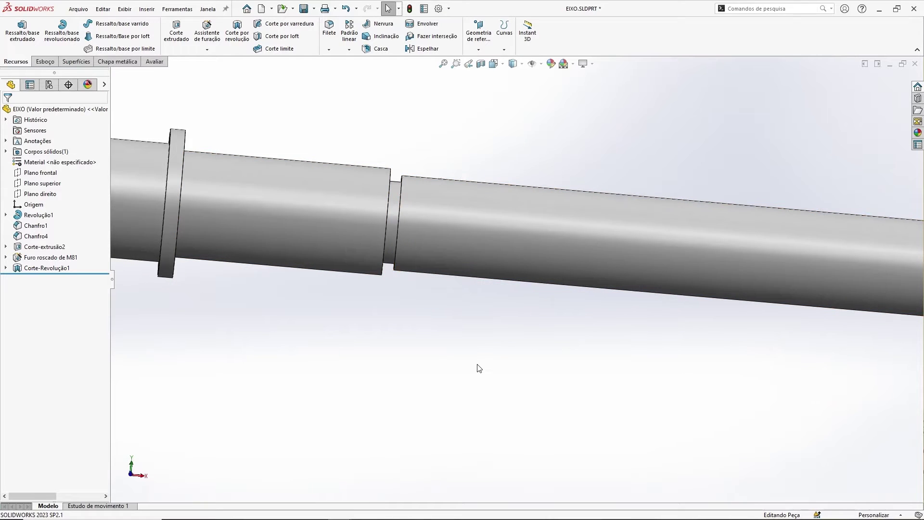
scroll(479, 367, "up", 5)
middle_click_drag(478, 367, 507, 342)
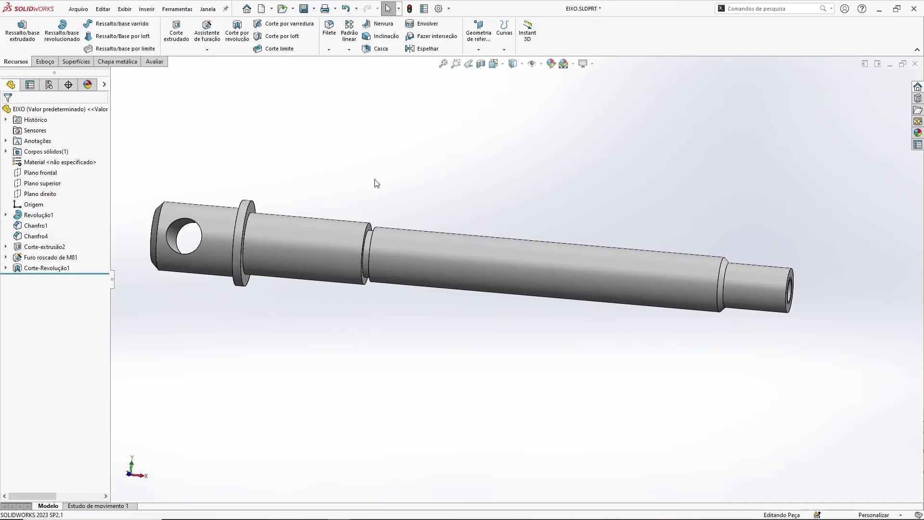
scroll(384, 227, "down", 5)
scroll(434, 209, "up", 6)
middle_click_drag(434, 209, 698, 304)
middle_click_drag(421, 204, 444, 203)
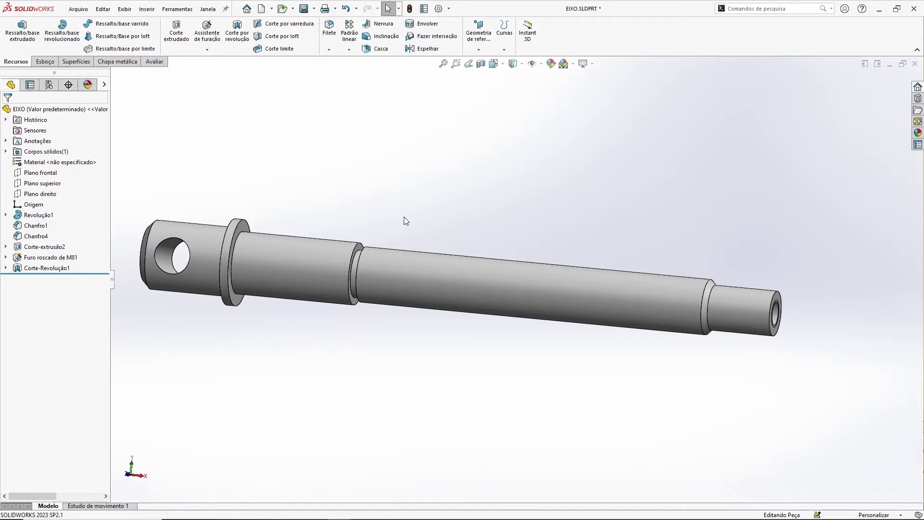
left_click(504, 49)
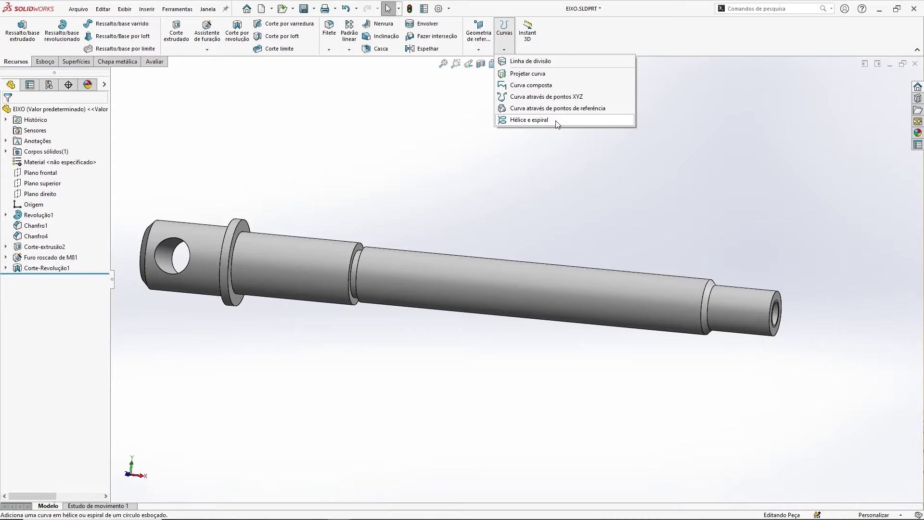
left_click(423, 161)
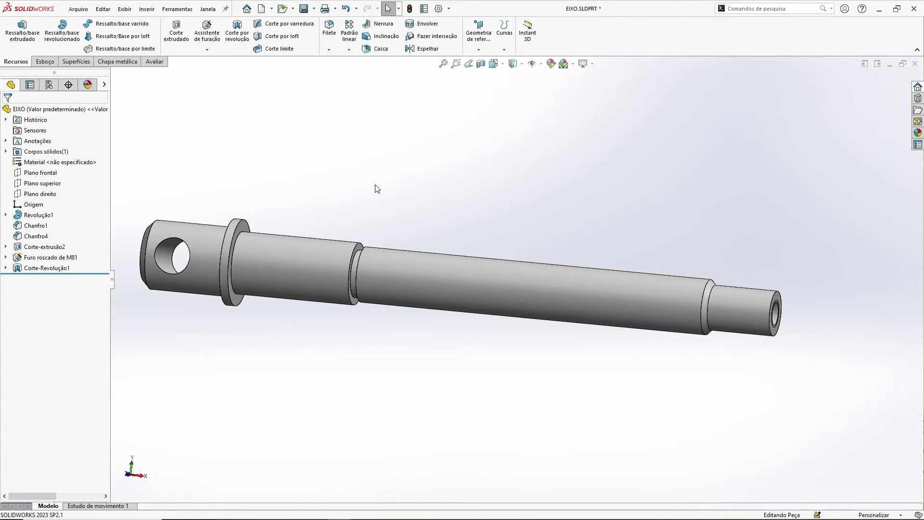
Start a new sketch on the front plane (Plano frontal), focused on the shaft's groove area.
left_click(46, 61)
left_click(14, 29)
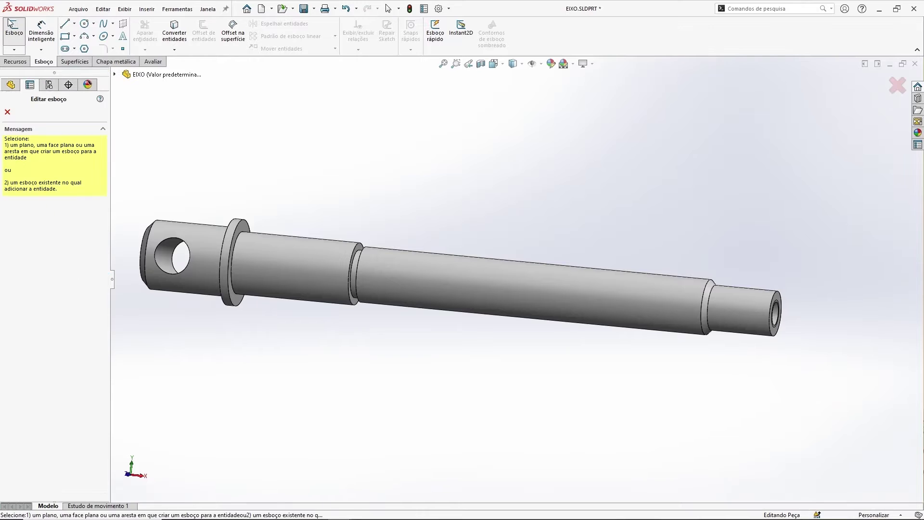
left_click(121, 77)
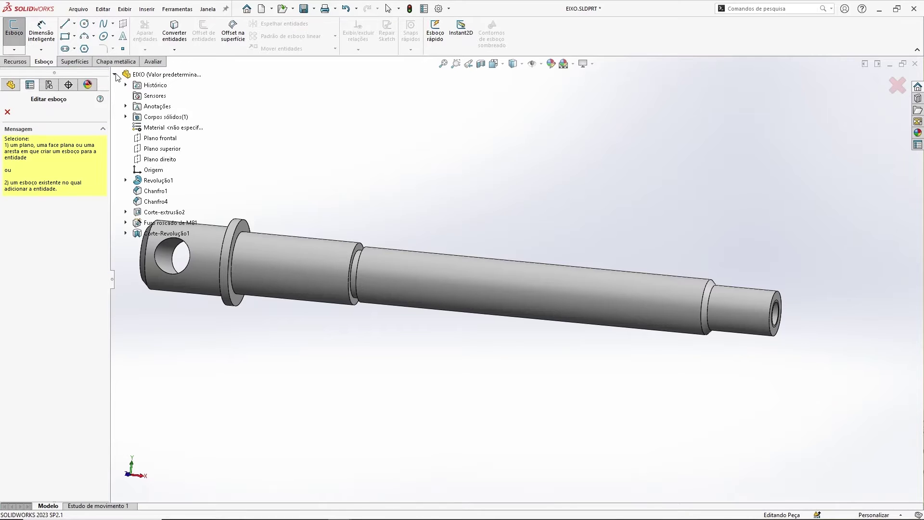
left_click(161, 138)
scroll(458, 253, "down", 5)
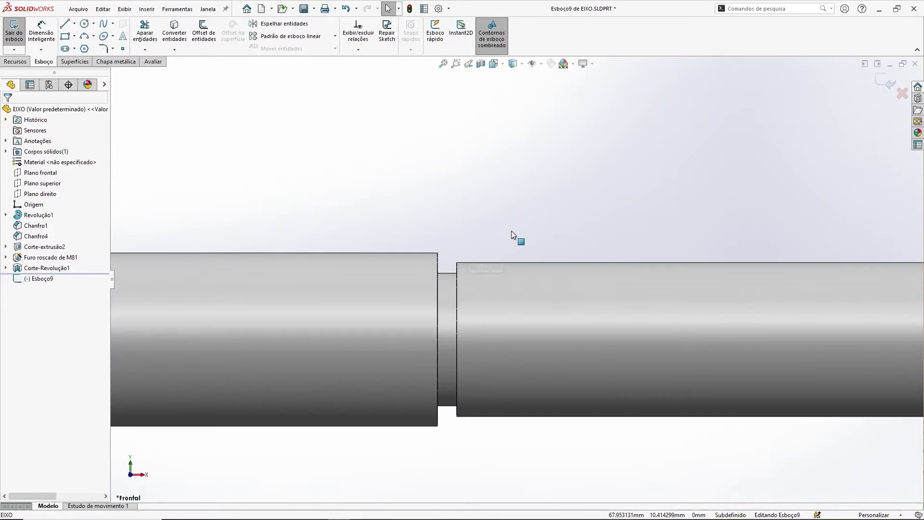
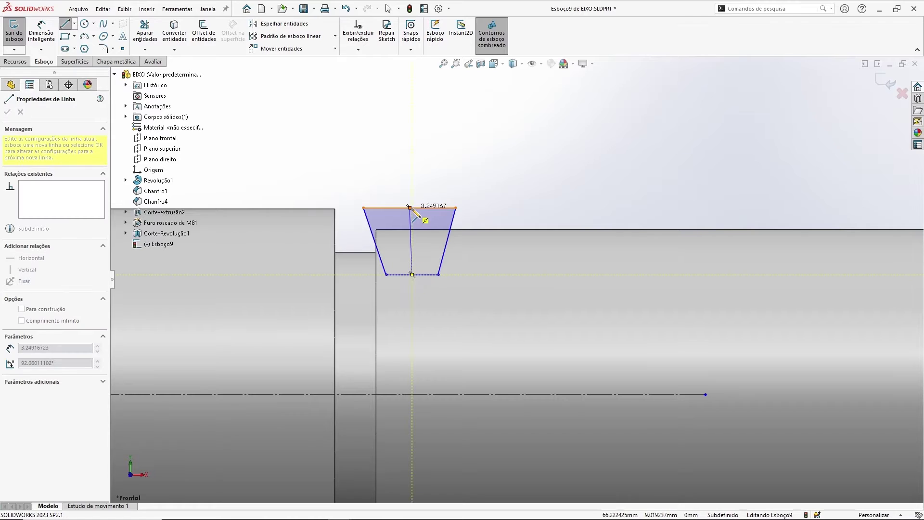
Join the midpoints of the trapezoid's lower and upper edges with a line about 3.25 mm long, made vertical and for construction.
left_click(409, 208)
key("Escape")
left_click(411, 220)
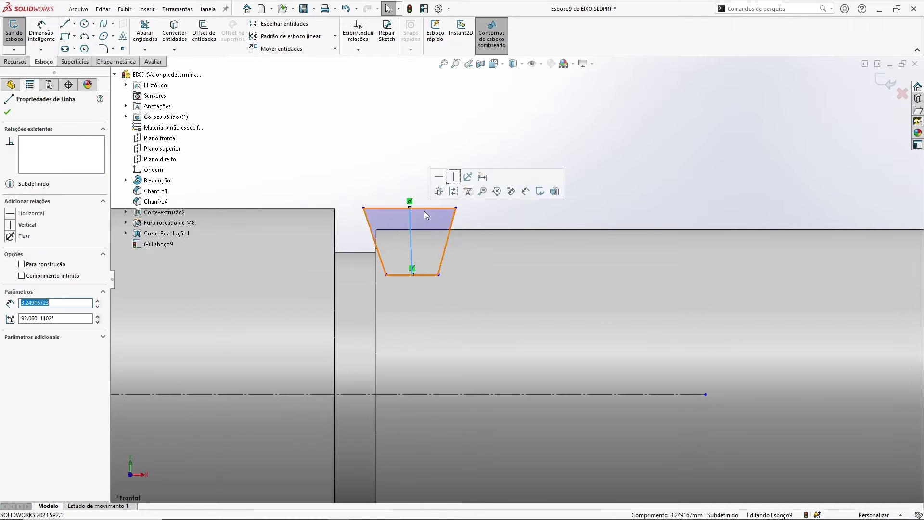
left_click(459, 177)
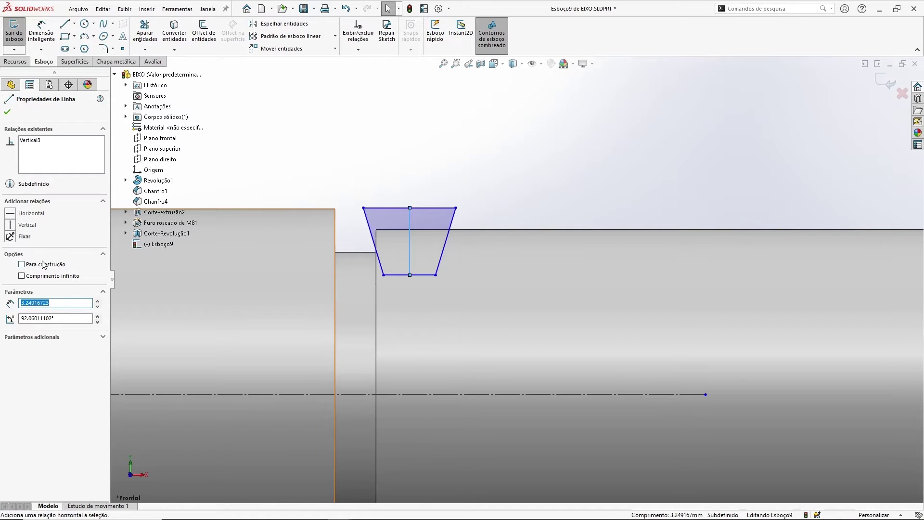
left_click(443, 147)
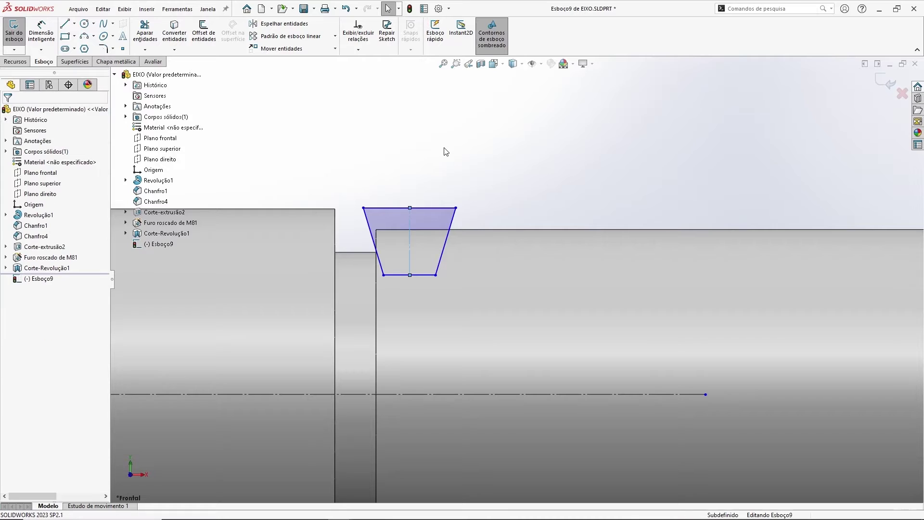
Examine the relations available between the trapezoid's two slanted sides and its vertical construction line.
left_click(373, 232)
left_click(409, 224, "ctrl")
left_click(452, 223, "ctrl")
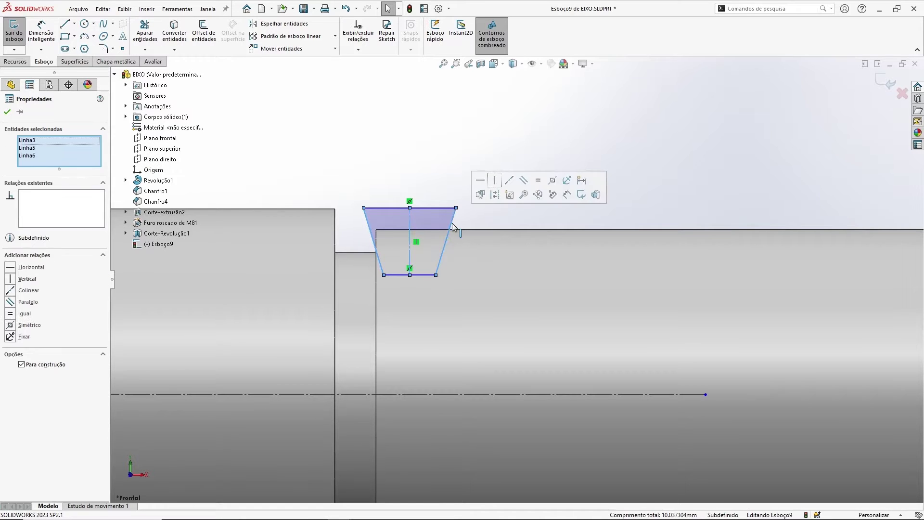
left_click(447, 155)
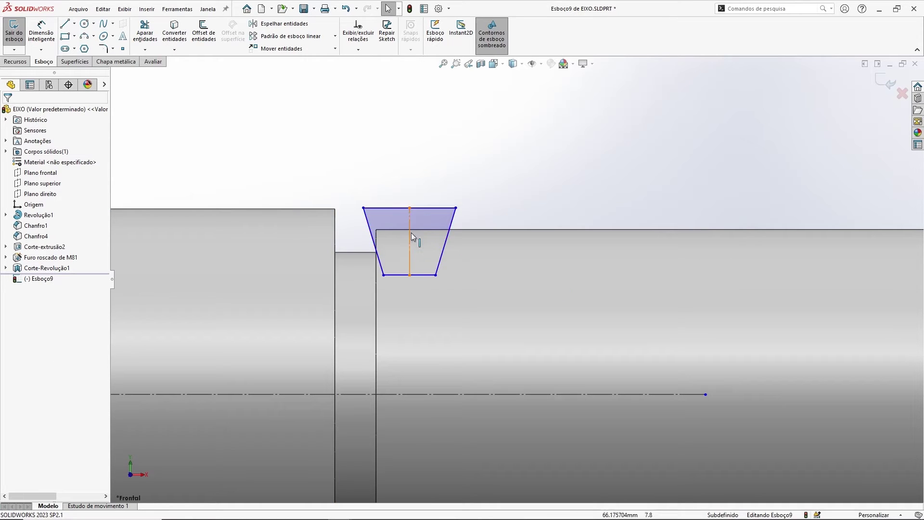
Dimension the angle between the trapezoid's two slanted sides at 29°.
left_click(41, 32)
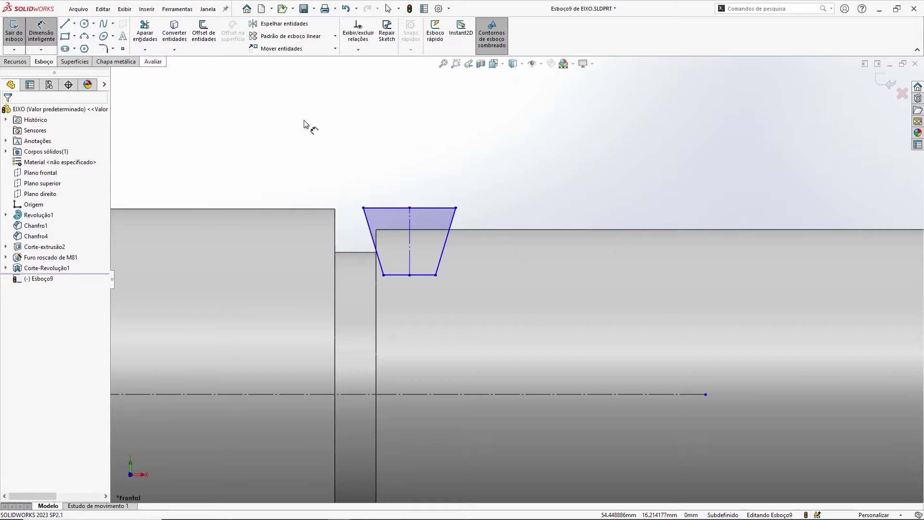
left_click(377, 220)
left_click(451, 226)
left_click(414, 135)
type("2")
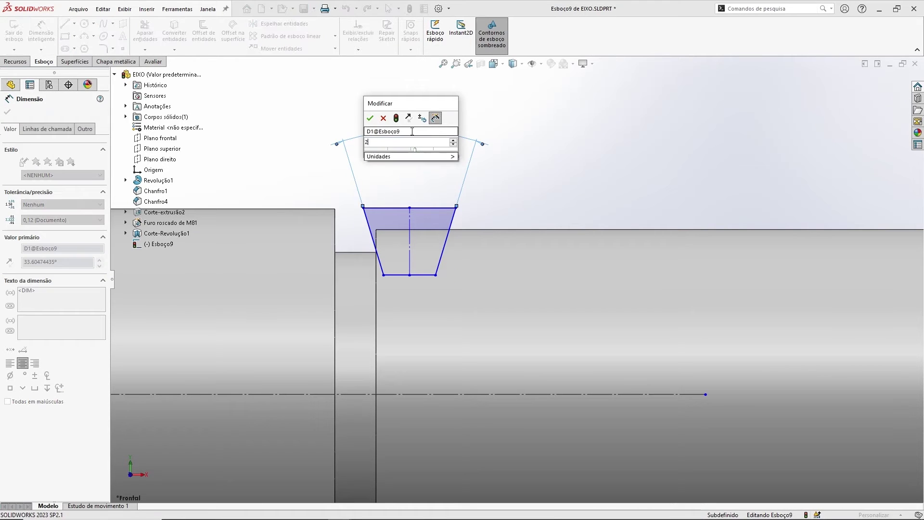
type("9")
key("Return")
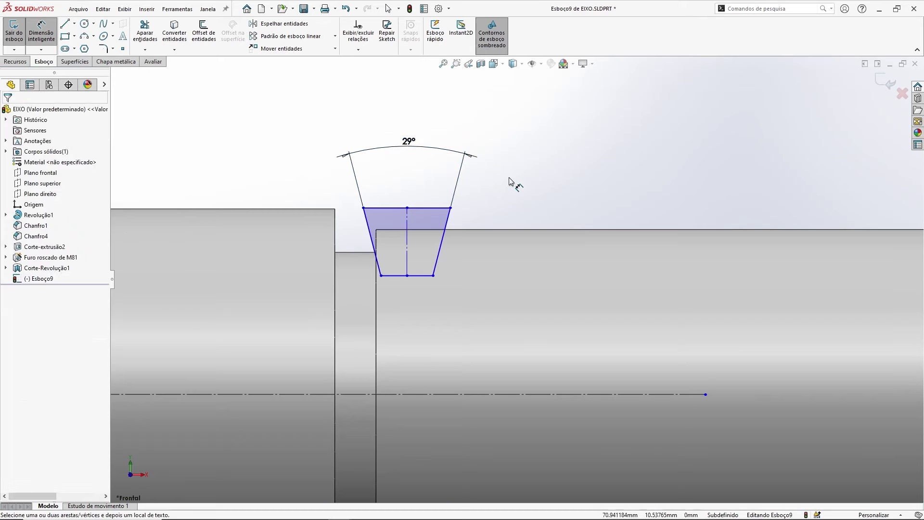
key("Escape")
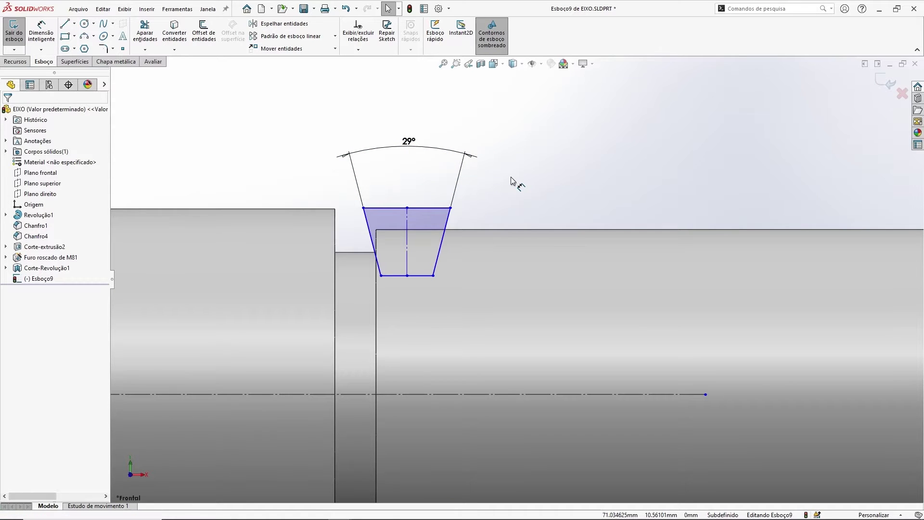
Dimension the trapezoid's height between its upper and lower edges at 1 mm.
scroll(554, 188, "up", 3)
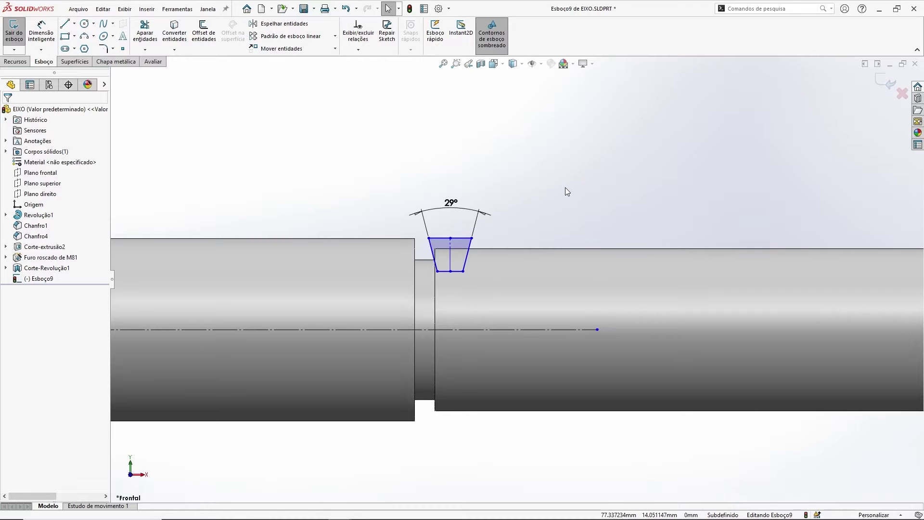
scroll(565, 190, "up", 4)
middle_click_drag(652, 203, 504, 203, "ctrl")
scroll(476, 270, "up", 2)
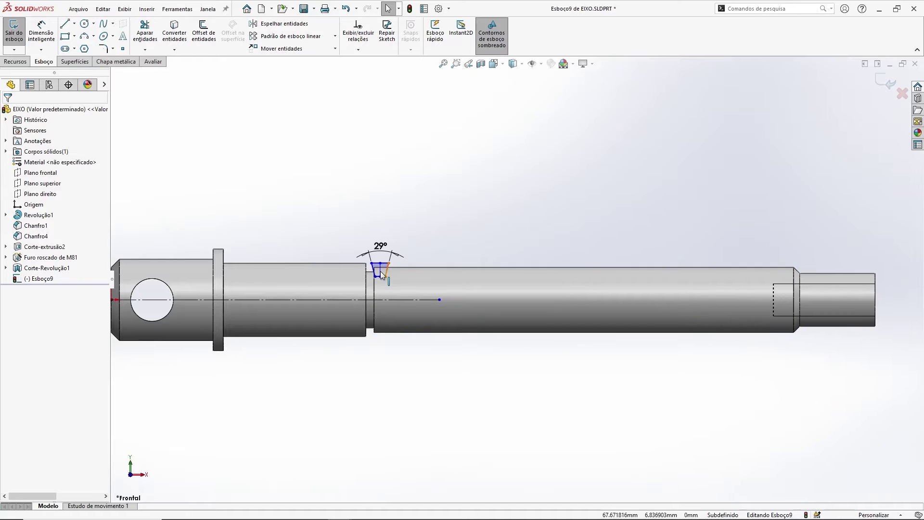
scroll(380, 271, "down", 5)
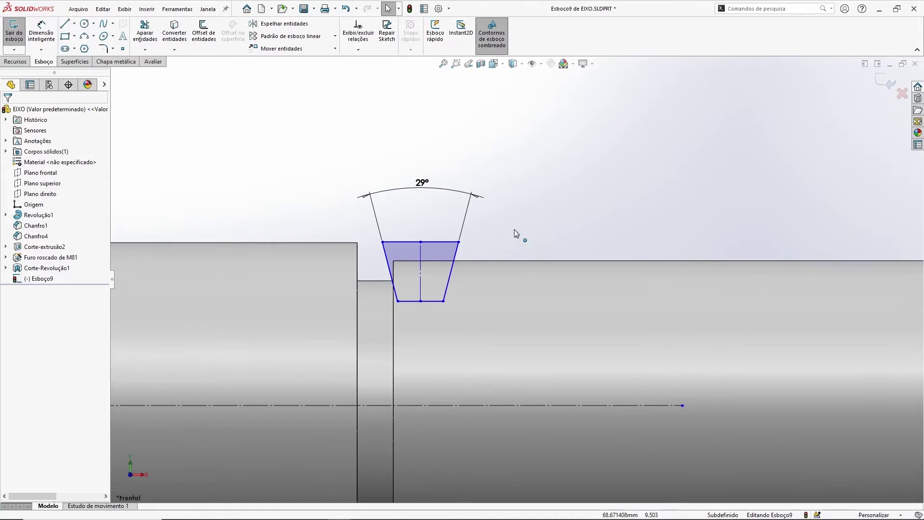
middle_click_drag(514, 231, 492, 203, "ctrl")
left_click(40, 38)
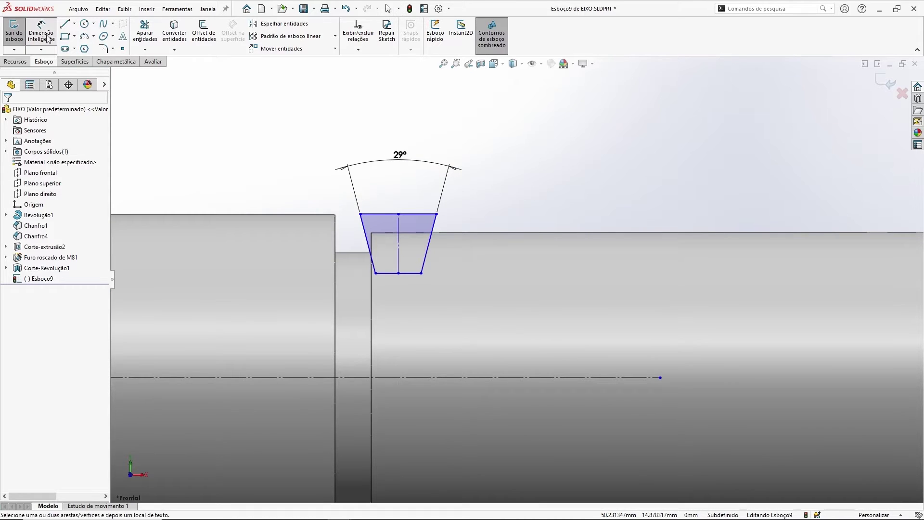
left_click(409, 214)
left_click(410, 273)
left_click(469, 250)
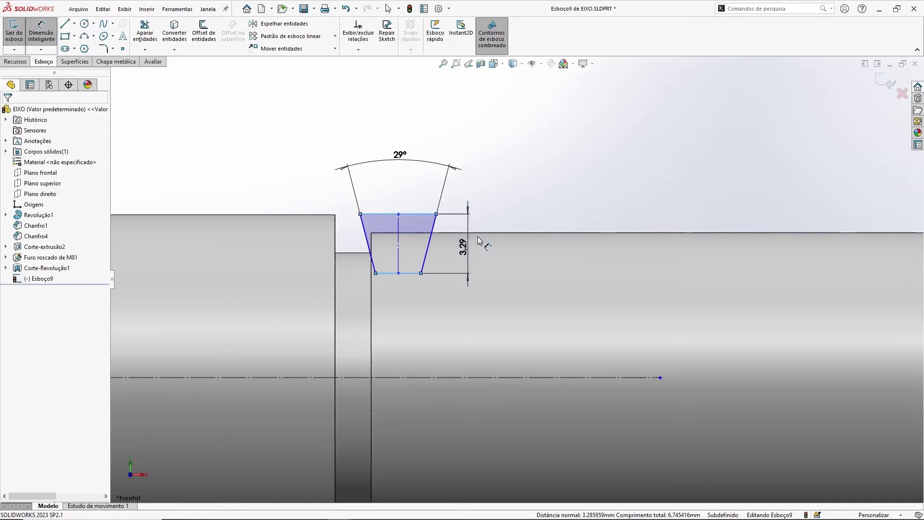
type("1")
key("Return")
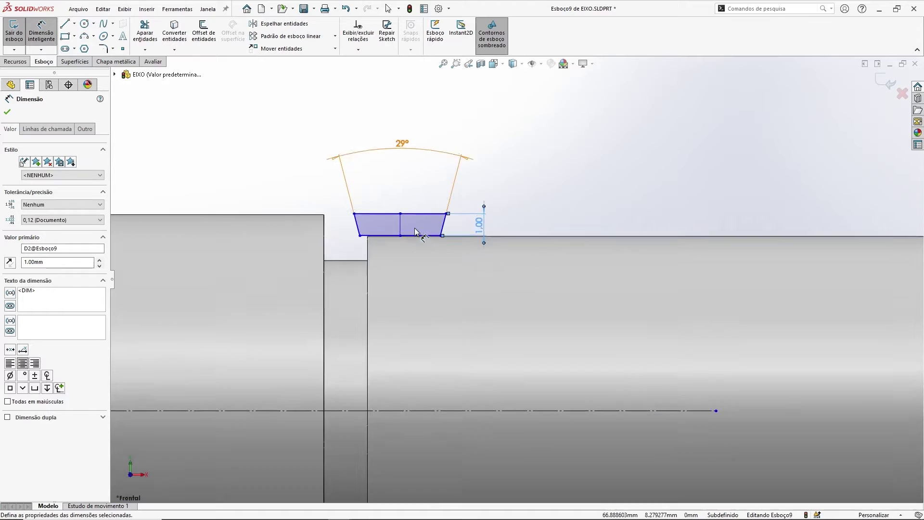
key("Escape")
Narrow the trapezoid by moving its lower corner until the lower edge is about 0.83 mm wide.
scroll(424, 234, "down", 1)
left_click_drag(451, 239, 380, 257)
scroll(370, 267, "down", 1)
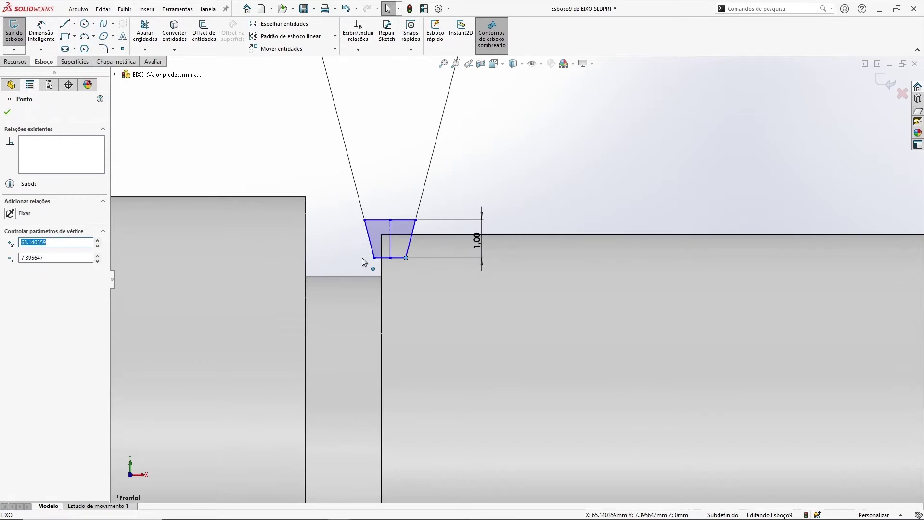
left_click(179, 148)
Dimension the trapezoid's lower edge with the expression 0,37*2, giving 0.74 mm.
left_click(41, 32)
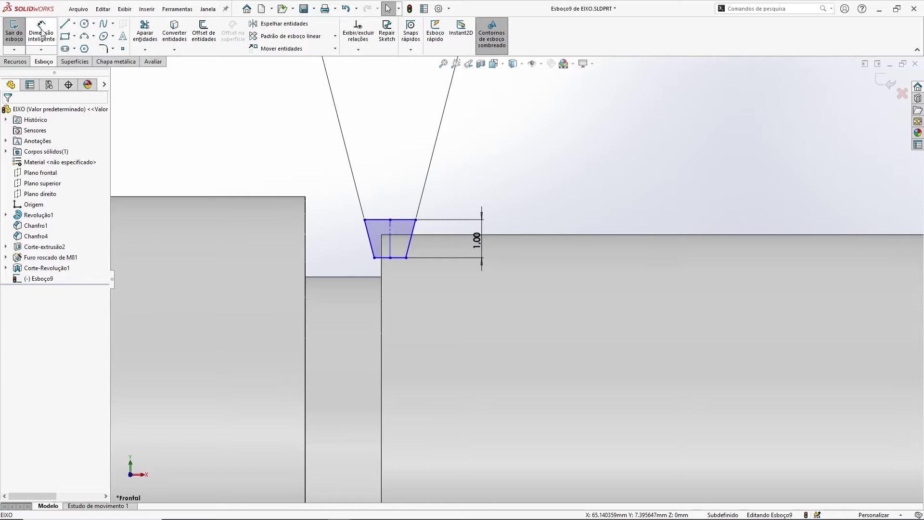
left_click(398, 257)
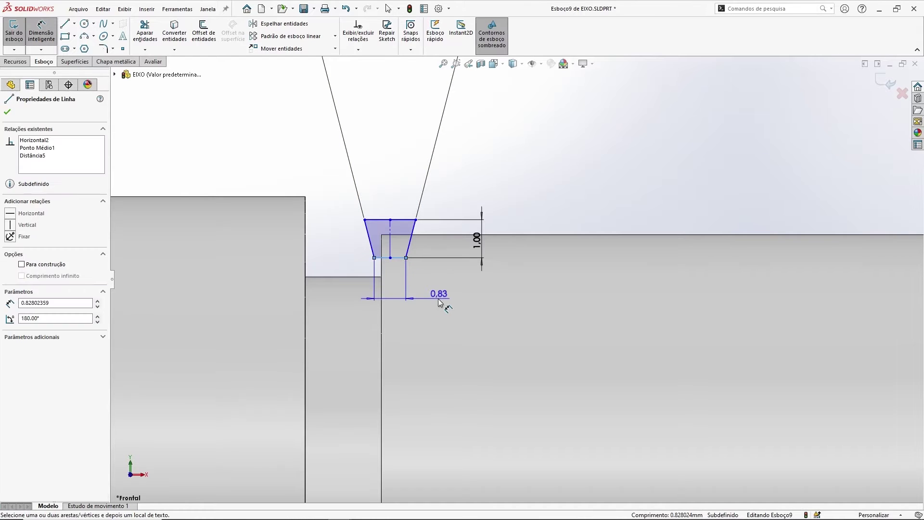
left_click(435, 294)
type("0,37*2")
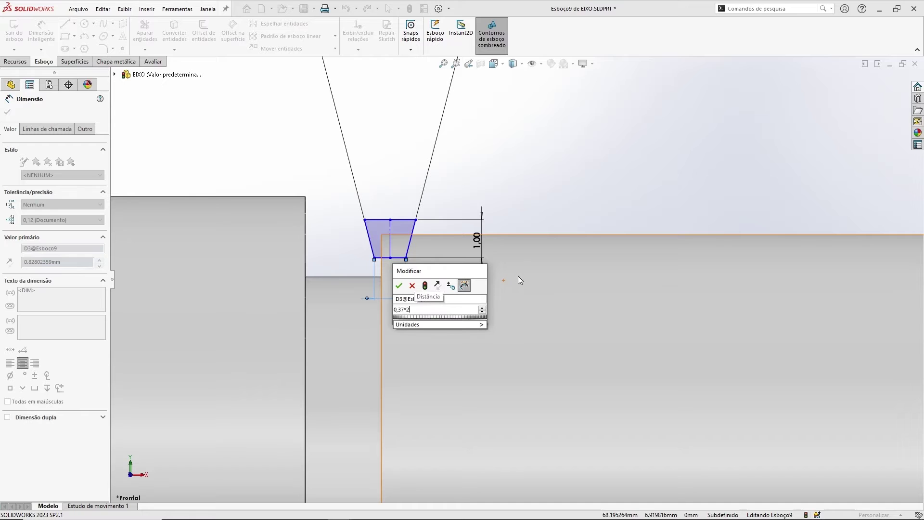
left_click(399, 285)
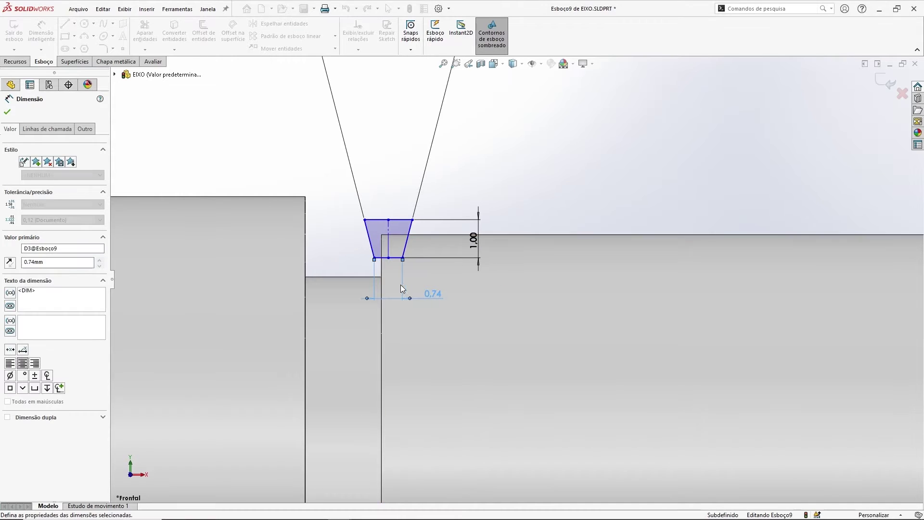
key("Escape")
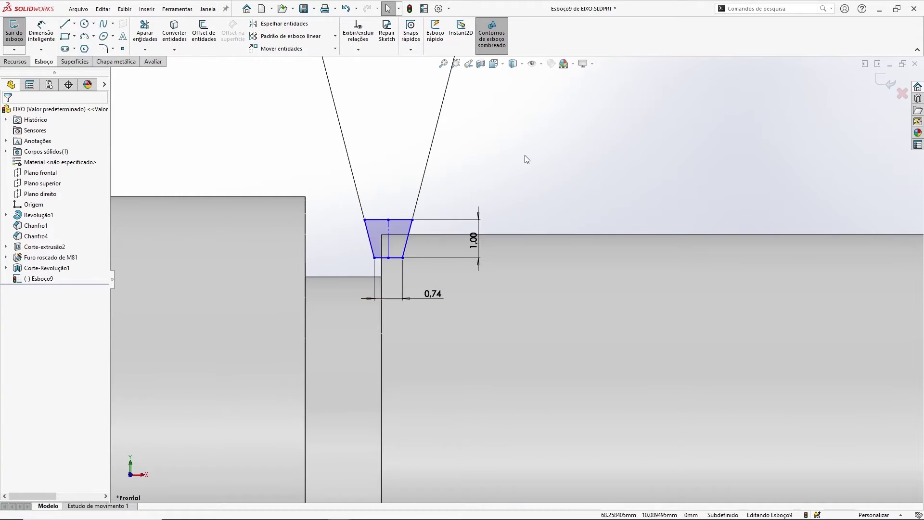
Make the trapezoid's upper edge collinear with the silhouette edge of the shaft section beyond the groove.
left_click(397, 219)
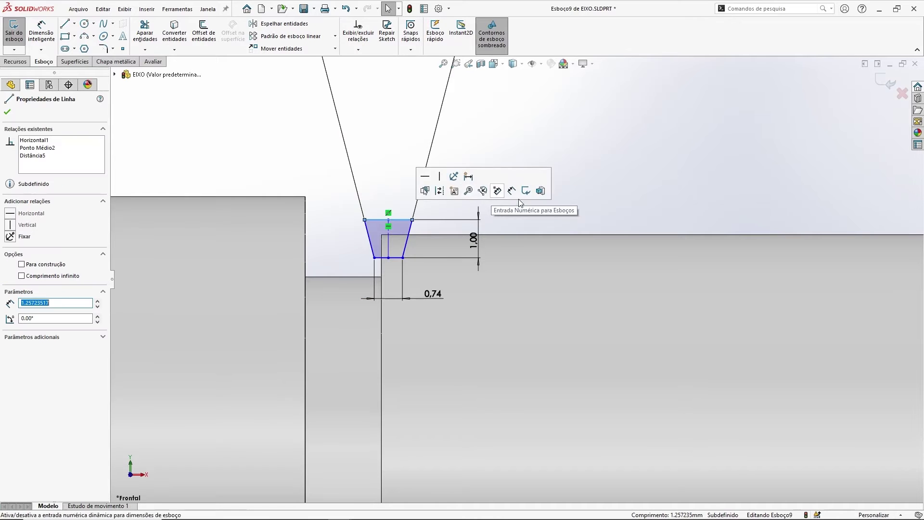
left_click(513, 235)
left_click(401, 219, "ctrl")
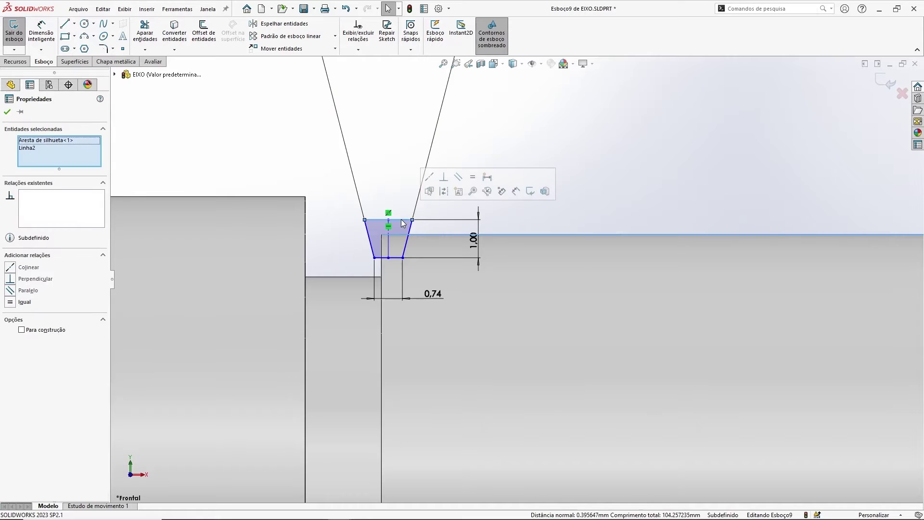
left_click(429, 177)
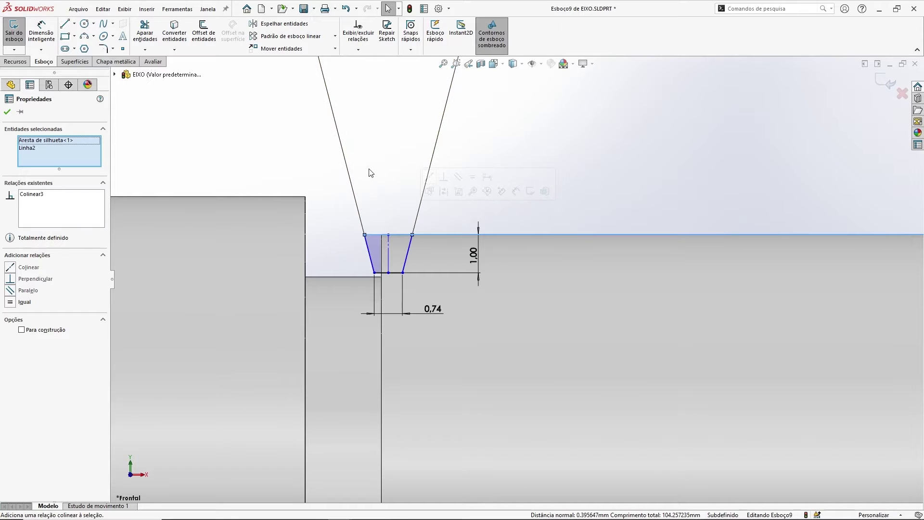
left_click(434, 219)
Slide the trapezoid over the groove and dimension its vertical construction line 1 mm from the larger shoulder's edge.
left_click(403, 234)
left_click_drag(364, 234, 336, 235)
left_click(259, 160)
left_click(53, 42)
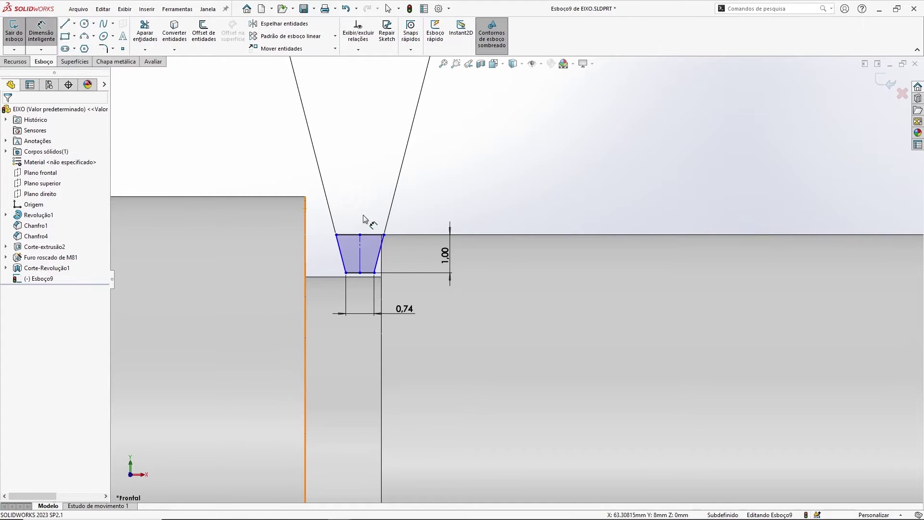
left_click(361, 248)
left_click(308, 225)
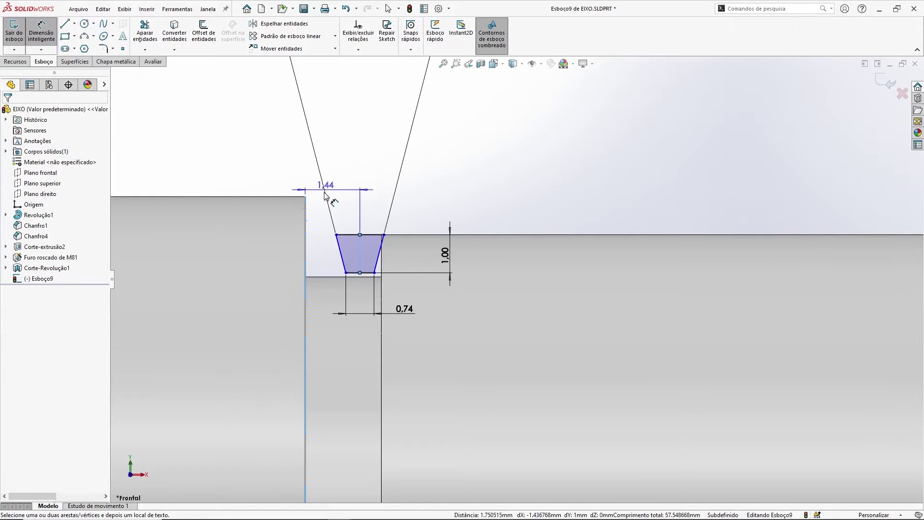
left_click(331, 163)
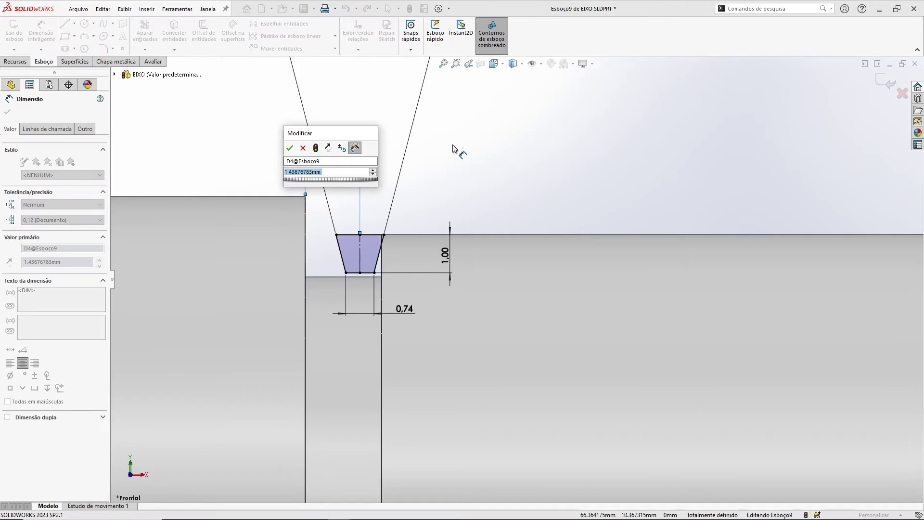
type("1")
key("Return")
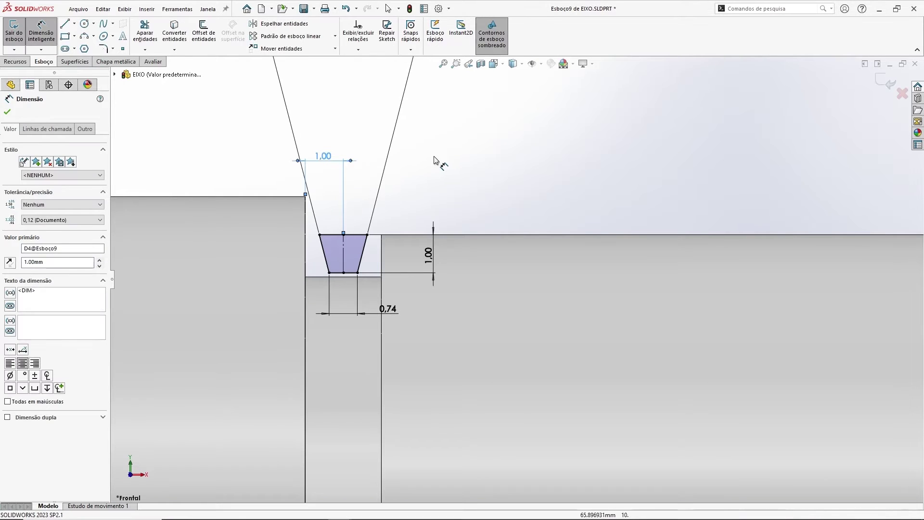
key("Escape")
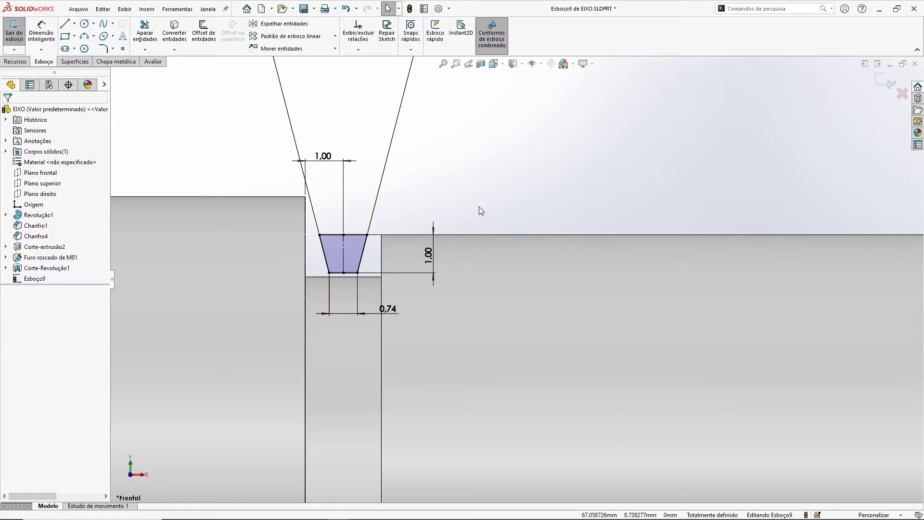
Move the 29° dimension closer to the trapezoid and exit the thread profile sketch.
scroll(482, 205, "up", 4)
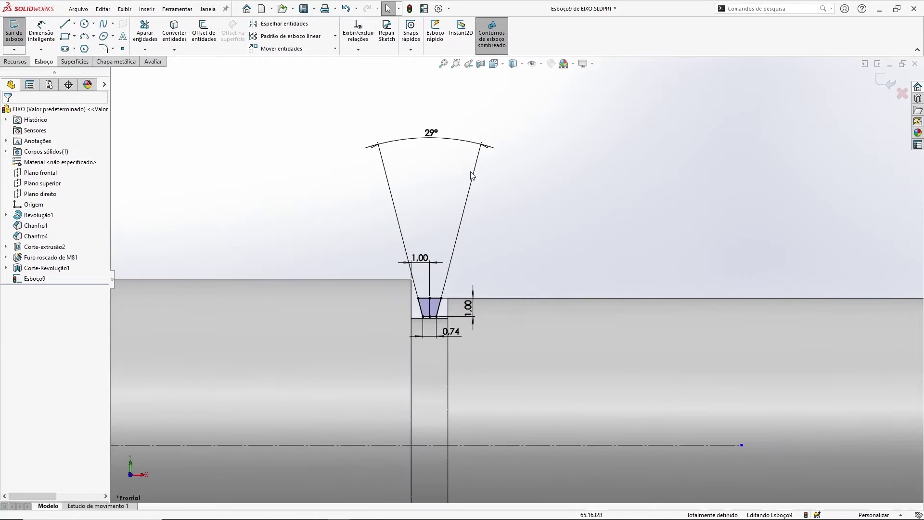
left_click_drag(437, 139, 436, 235)
left_click(312, 181)
scroll(509, 325, "up", 4)
middle_click_drag(530, 247, 499, 194, "ctrl")
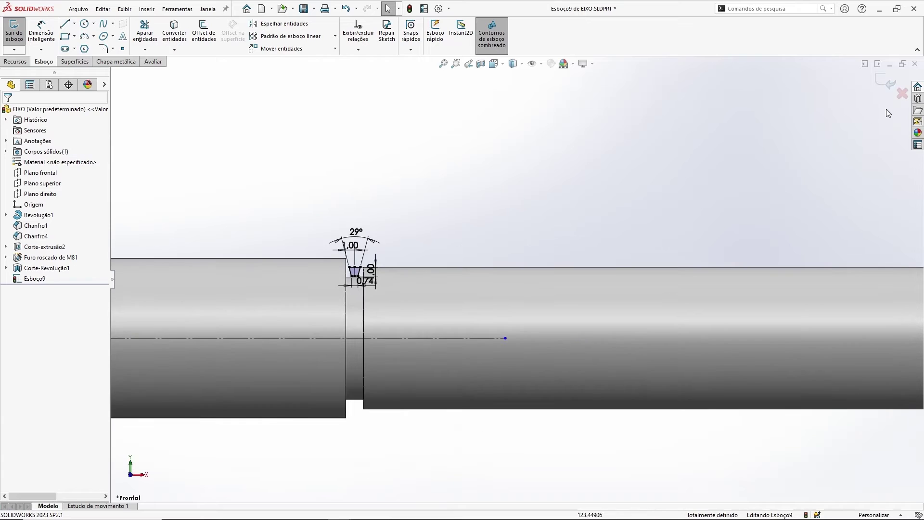
left_click(886, 83)
Start the Hélice e espiral curve command and choose the shaft's hollow end face for its circle sketch.
middle_click_drag(444, 229, 381, 237)
scroll(380, 237, "up", 2)
left_click(7, 61)
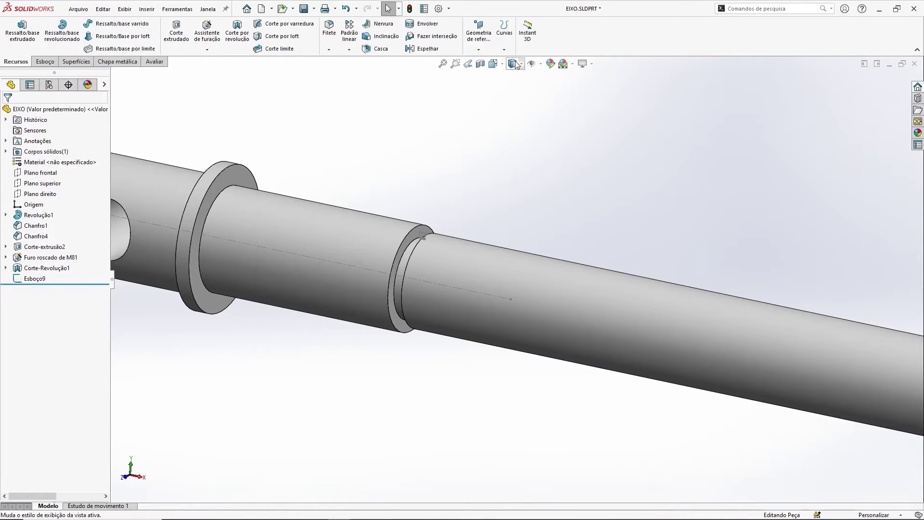
left_click(506, 51)
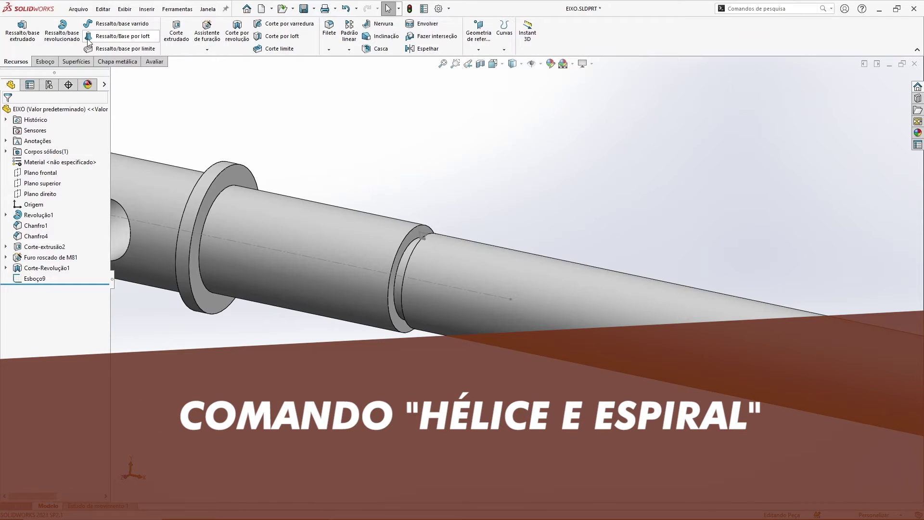
left_click(513, 32)
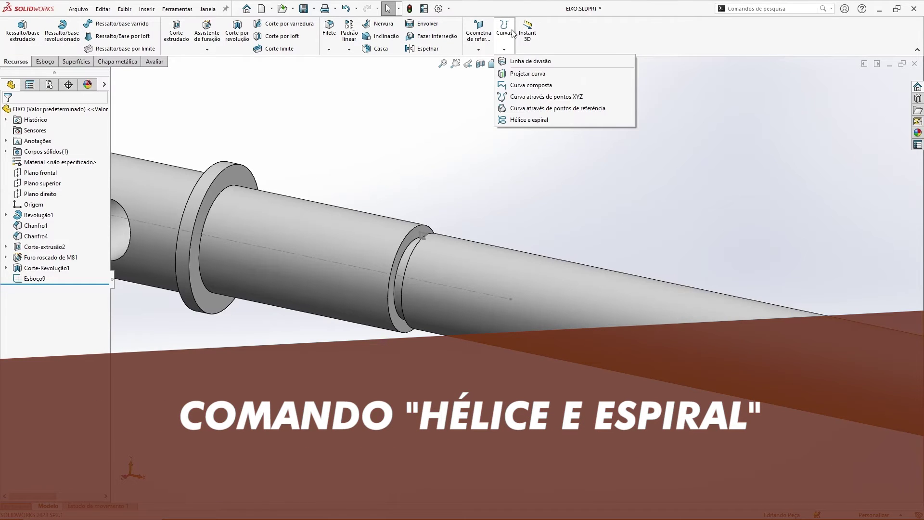
left_click(532, 121)
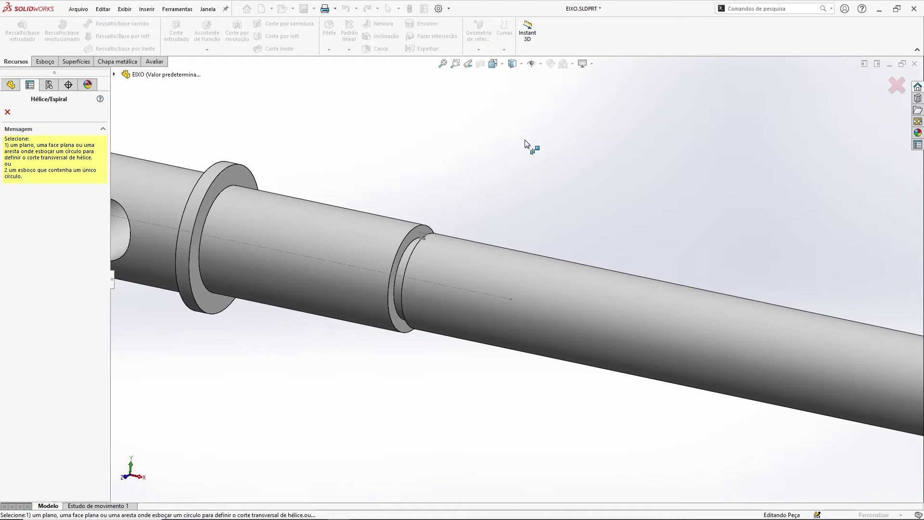
scroll(526, 142, "up", 5)
middle_click_drag(586, 187, 531, 174)
scroll(487, 221, "down", 5)
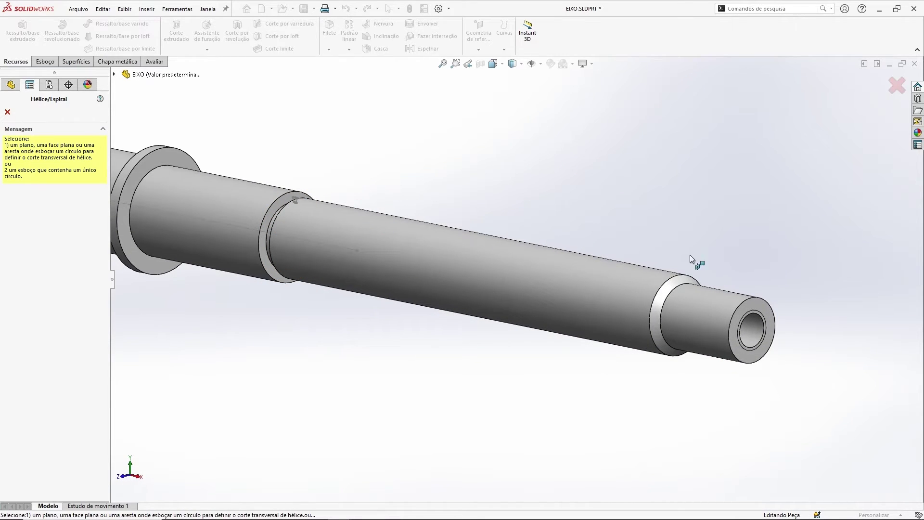
left_click(760, 304)
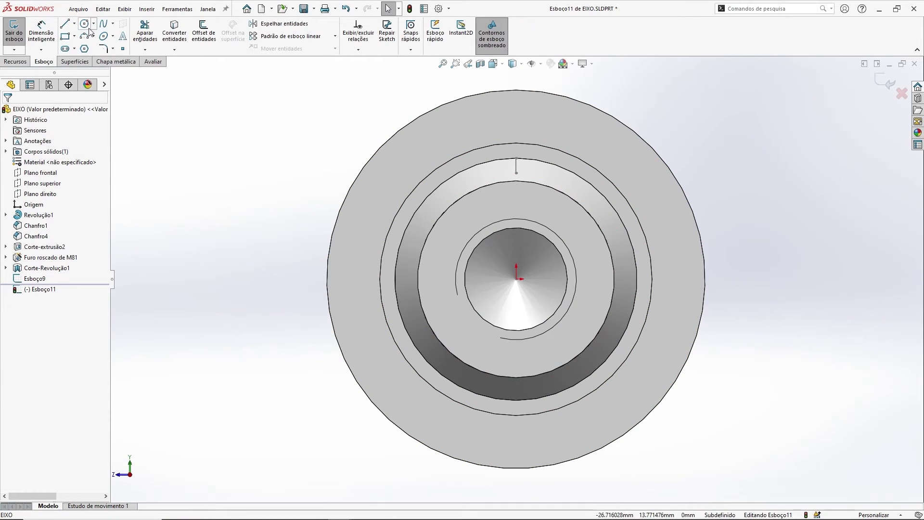
Sketch a circle centred on the origin on the shaft's end face, dimension its diameter 16 mm and exit the sketch.
left_click(85, 24)
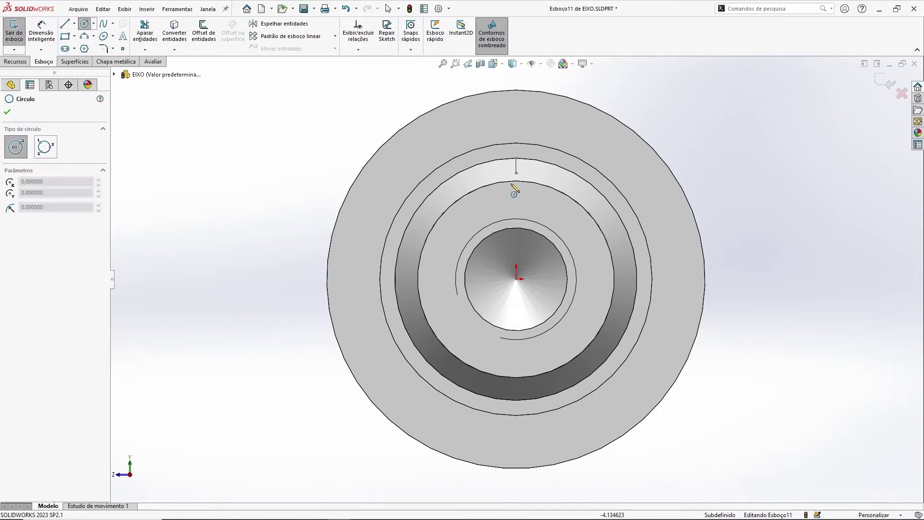
left_click(516, 280)
left_click(666, 238)
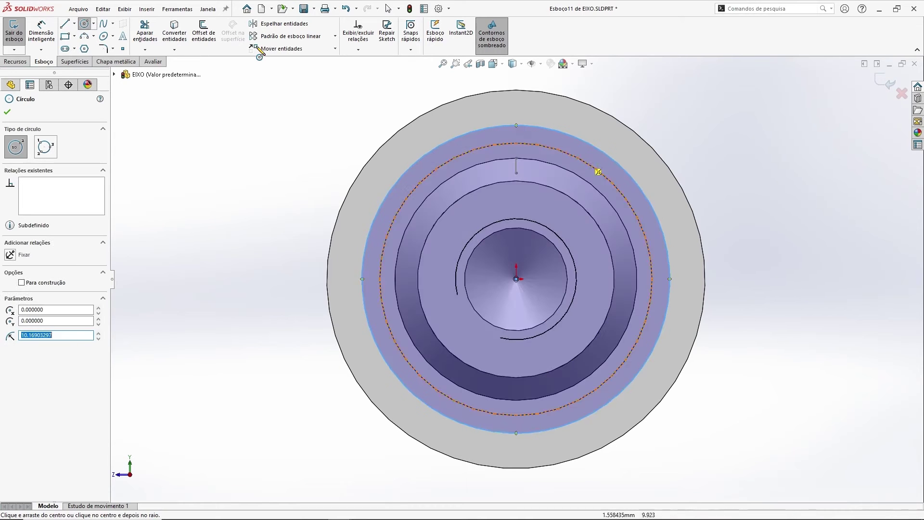
left_click(34, 36)
left_click(647, 198)
left_click(772, 272)
type("16")
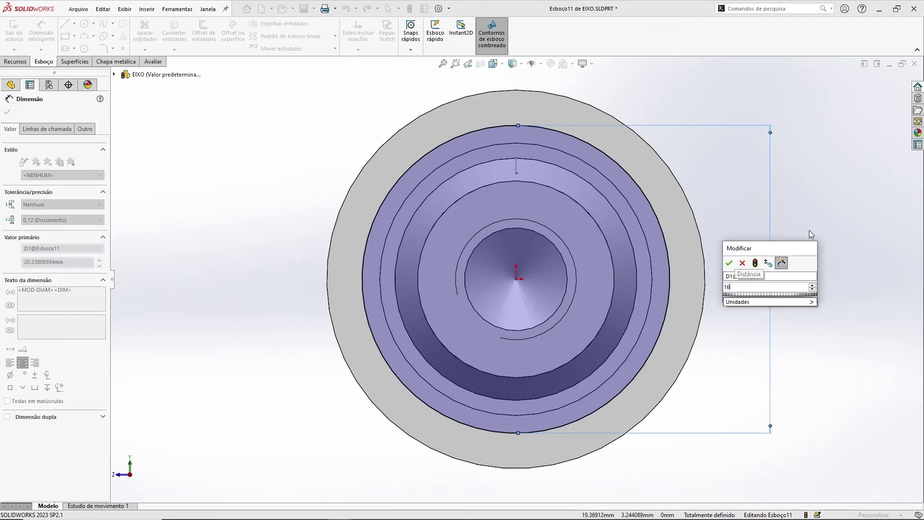
key("Return")
mouse_move(626, 183)
middle_mouse_down()
mouse_move(664, 243)
mouse_move(876, 127)
middle_mouse_up()
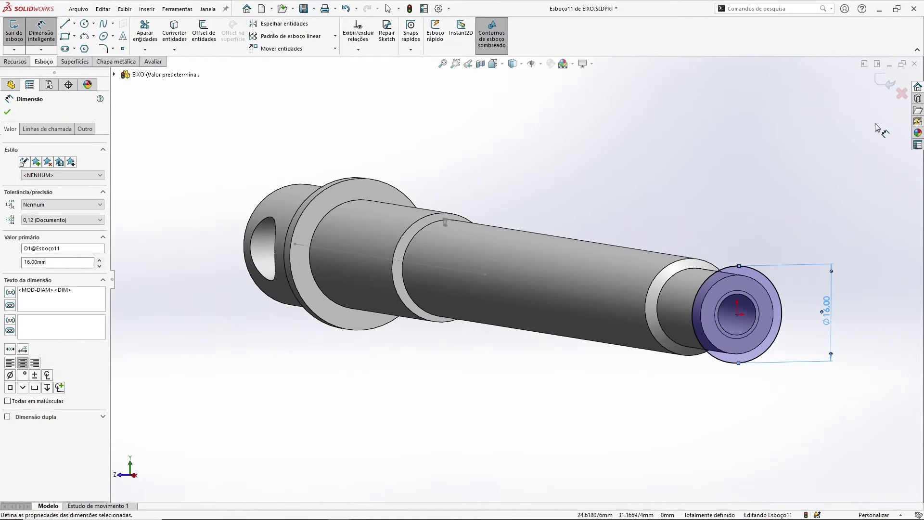
left_click(890, 84)
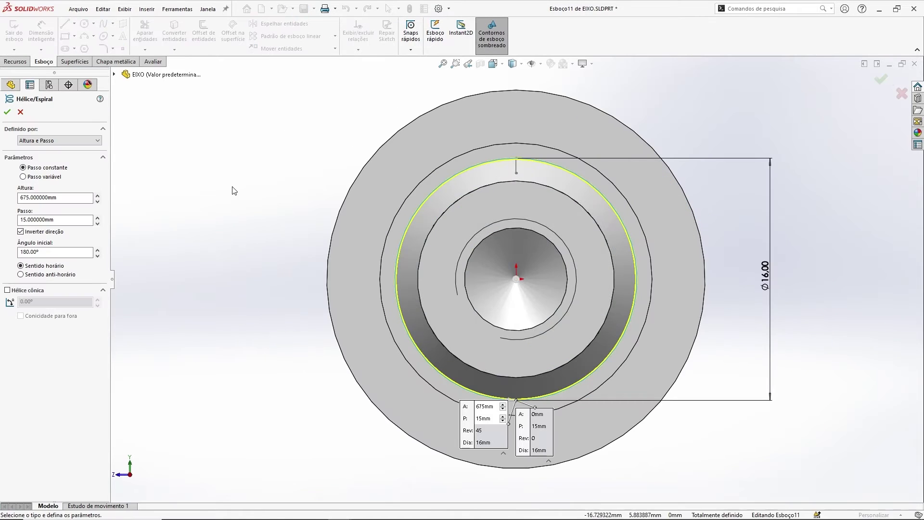
Define the helix by height and pitch (Altura e Passo) with a constant pitch of 2 mm.
left_click(72, 140)
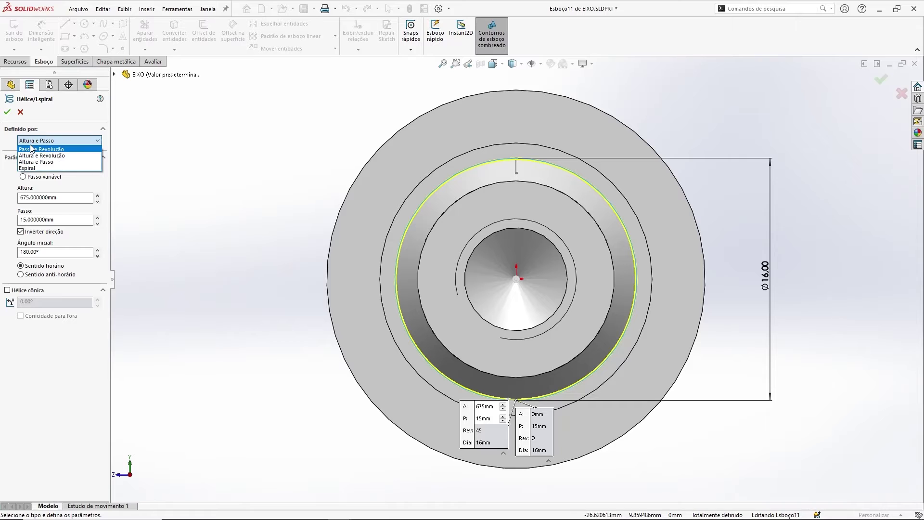
left_click(33, 163)
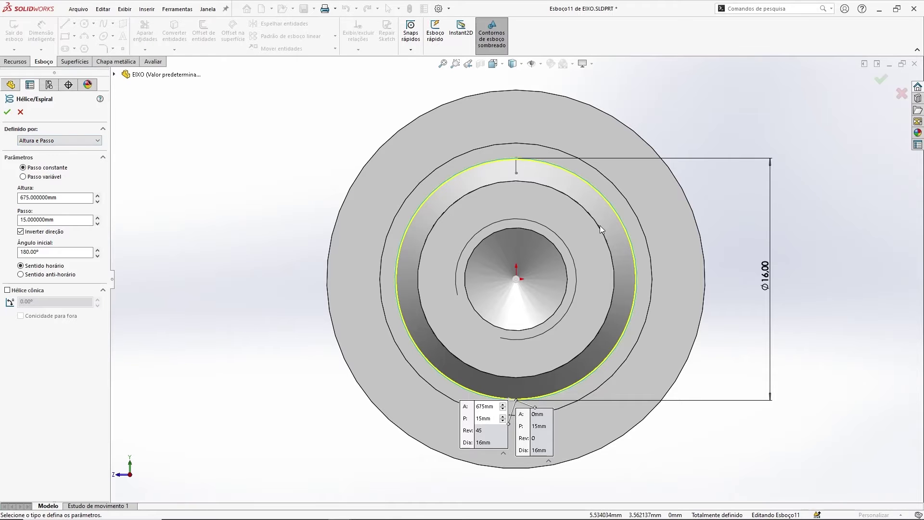
scroll(599, 230, "up", 5)
middle_click_drag(578, 247, 568, 190)
scroll(571, 192, "up", 3)
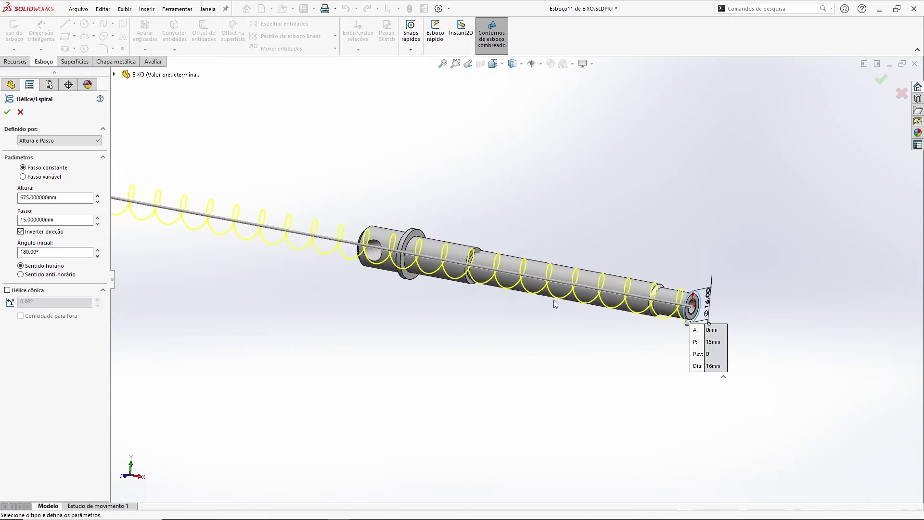
scroll(600, 222, "down", 3)
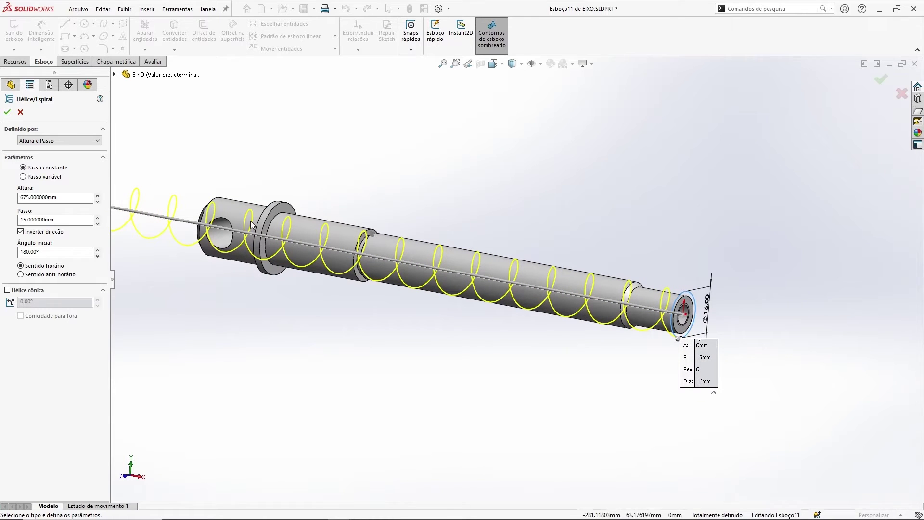
left_click_drag(71, 221, 19, 219)
type("2")
middle_click_drag(432, 245, 495, 233)
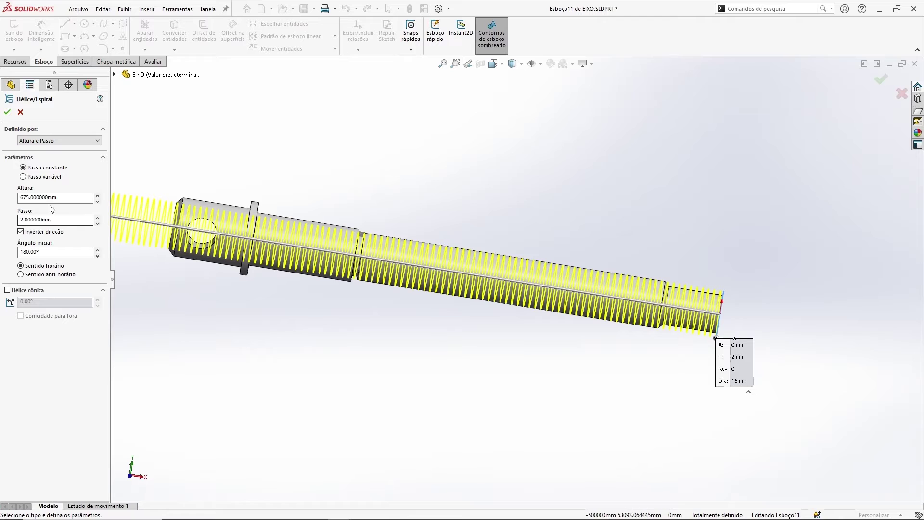
Shorten the helix so it ends in the relief groove, set its height to 124 mm and accept the curve.
scroll(485, 273, "up", 8)
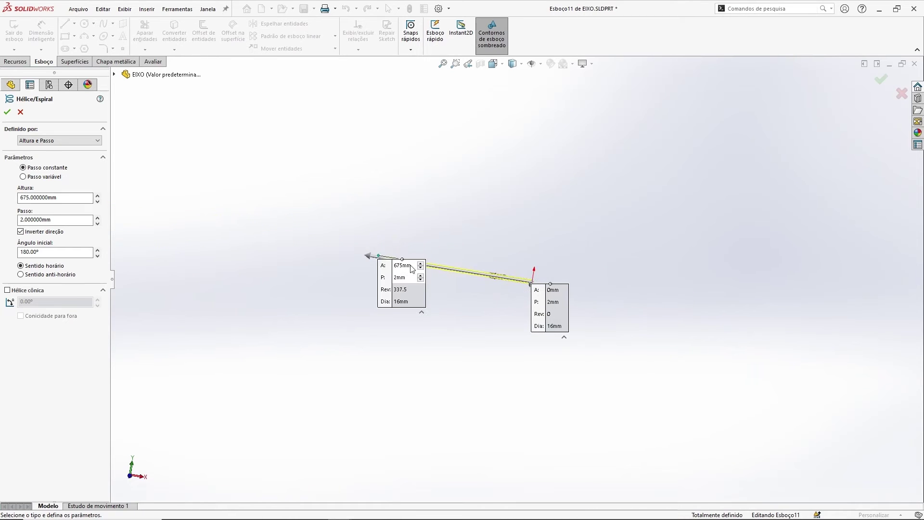
scroll(443, 288, "down", 5)
left_click_drag(303, 211, 617, 258)
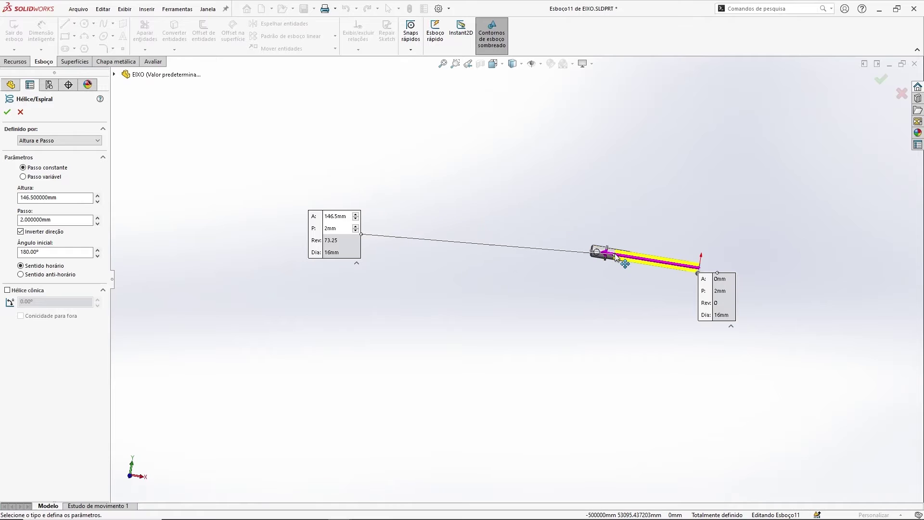
scroll(611, 271, "down", 10)
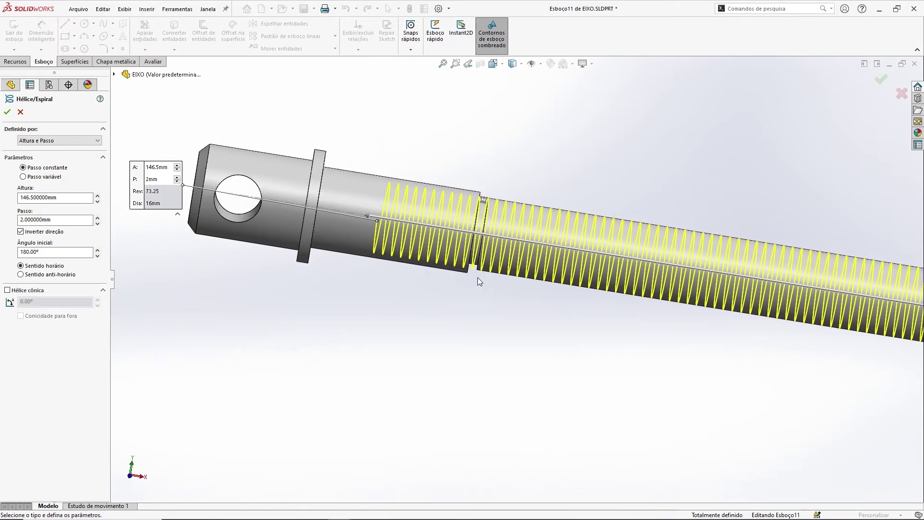
left_click_drag(326, 215, 512, 241)
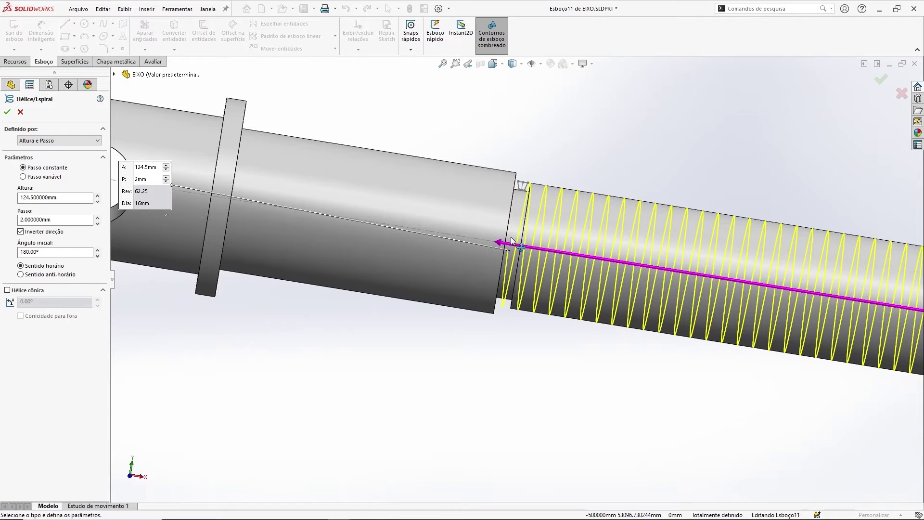
middle_click_drag(520, 325, 492, 237)
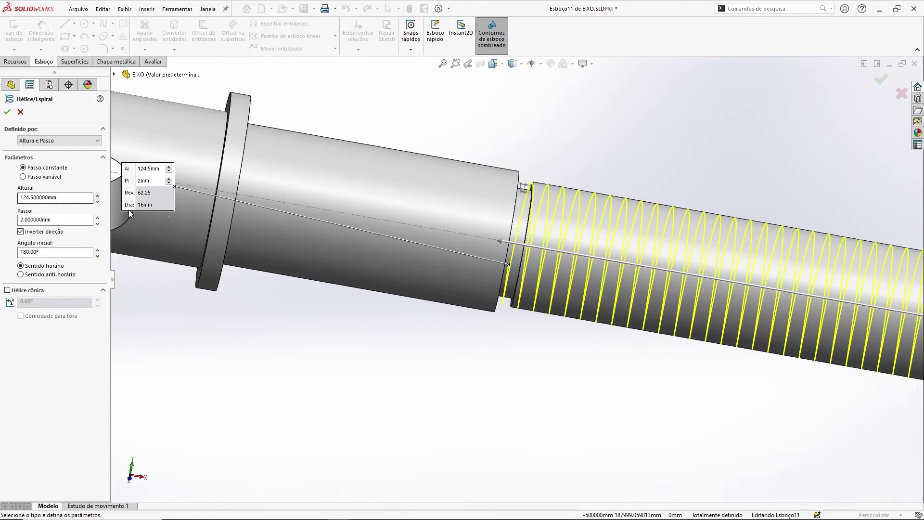
scroll(493, 287, "up", 5)
middle_click_drag(493, 288, 523, 306)
left_click_drag(58, 197, 2, 197)
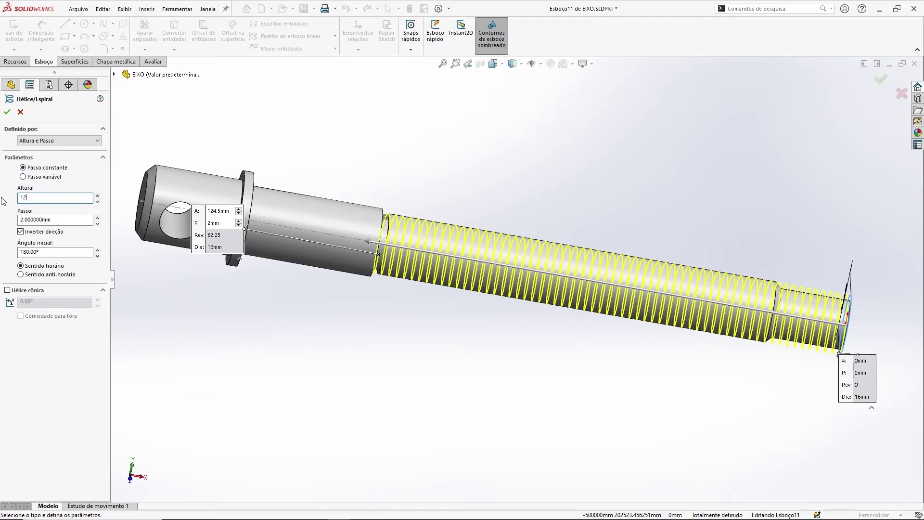
key("Return")
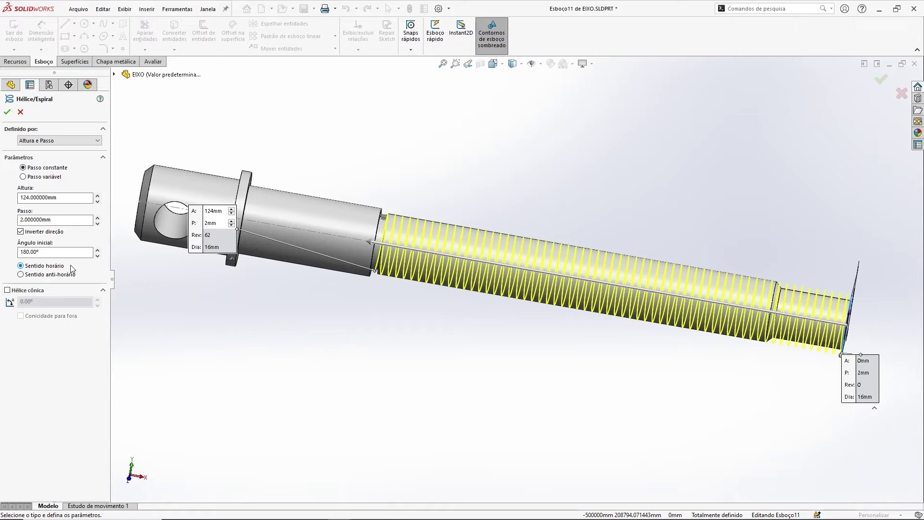
left_click(8, 113)
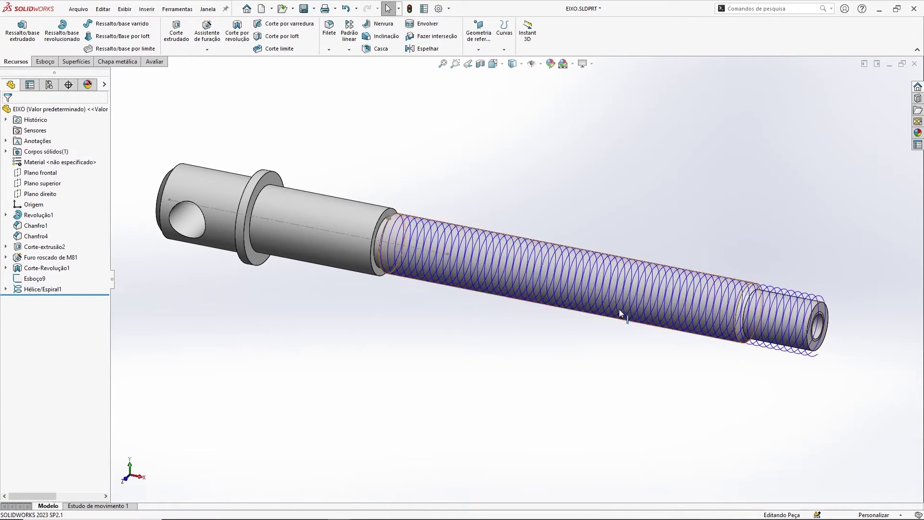
Examine the helix at the shaft's hollow end and where it meets the trapezoid profile in the relief groove.
scroll(832, 367, "down", 5)
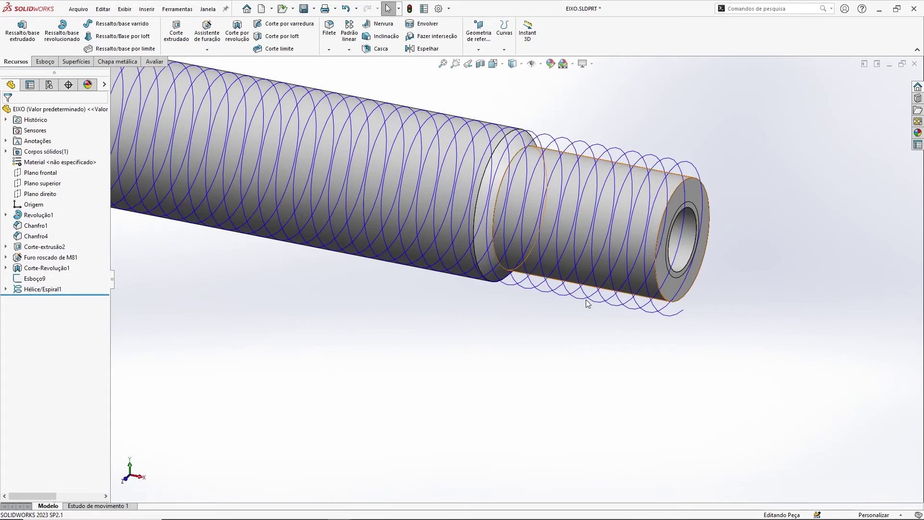
scroll(408, 232, "up", 8)
key("f")
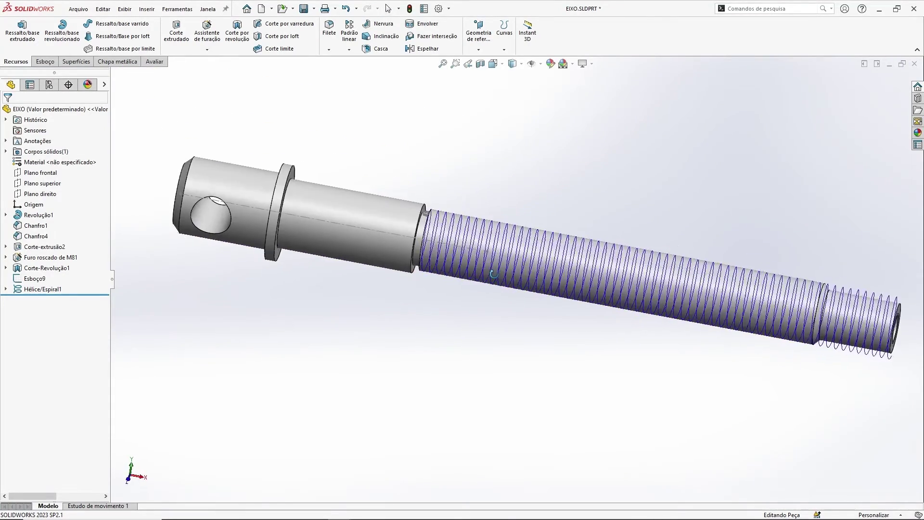
scroll(430, 227, "down", 6)
middle_click_drag(495, 232, 460, 197)
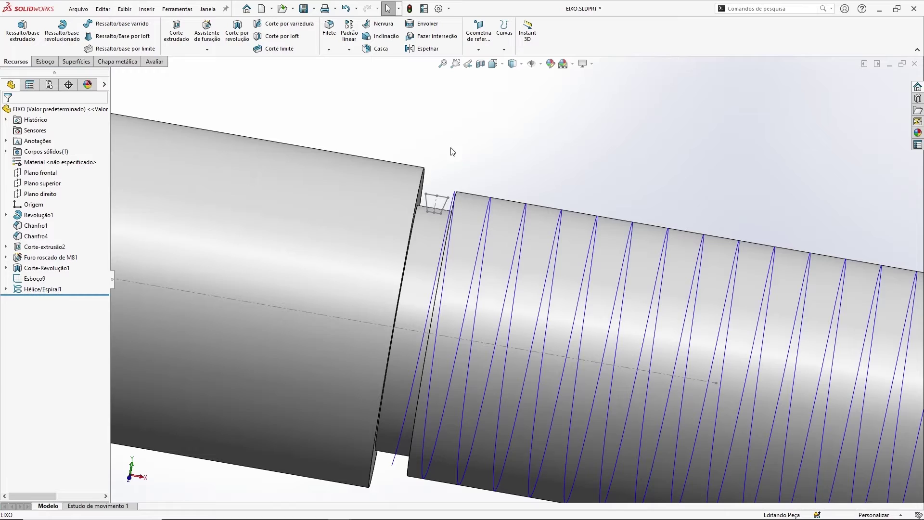
scroll(457, 187, "down", 3)
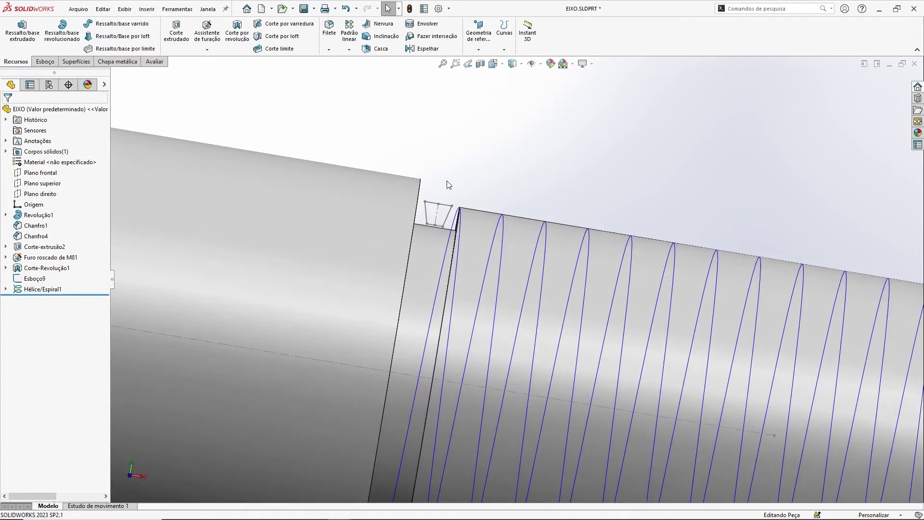
scroll(444, 287, "up", 5)
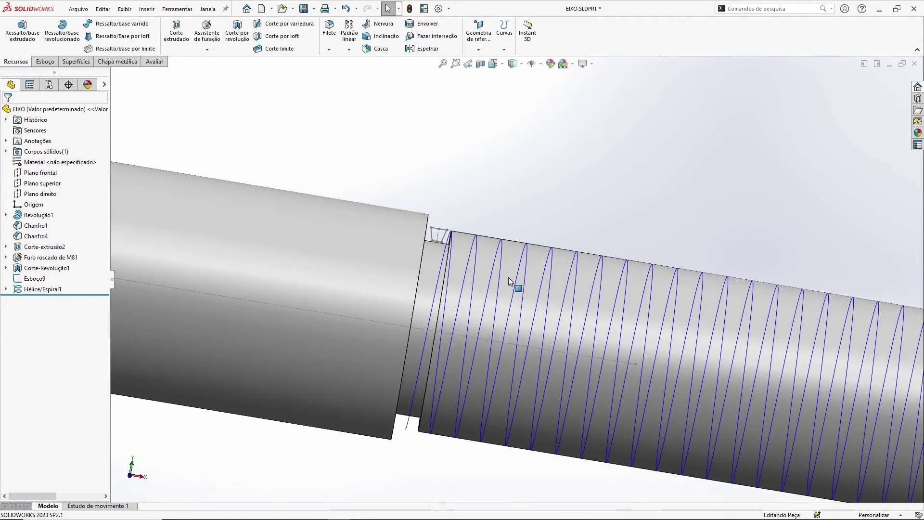
middle_click_drag(491, 248, 479, 225)
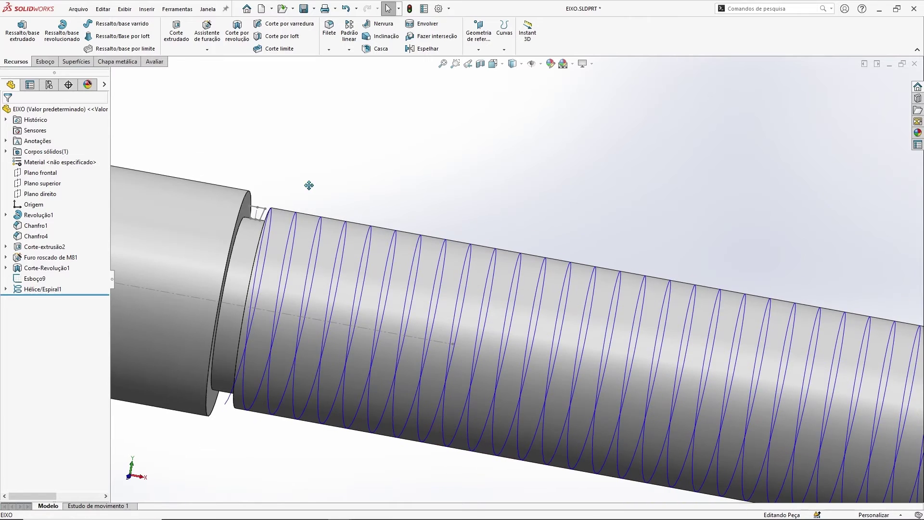
middle_click_drag(309, 185, 412, 218, "ctrl")
scroll(412, 218, "down", 2)
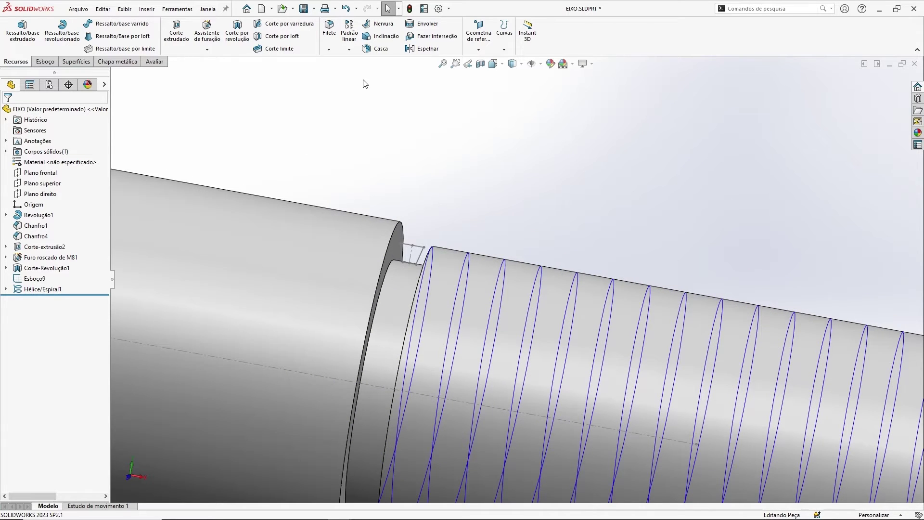
Cut the thread with Corte por varredura, using the trapezoid sketch as profile and the helix as path.
left_click(289, 25)
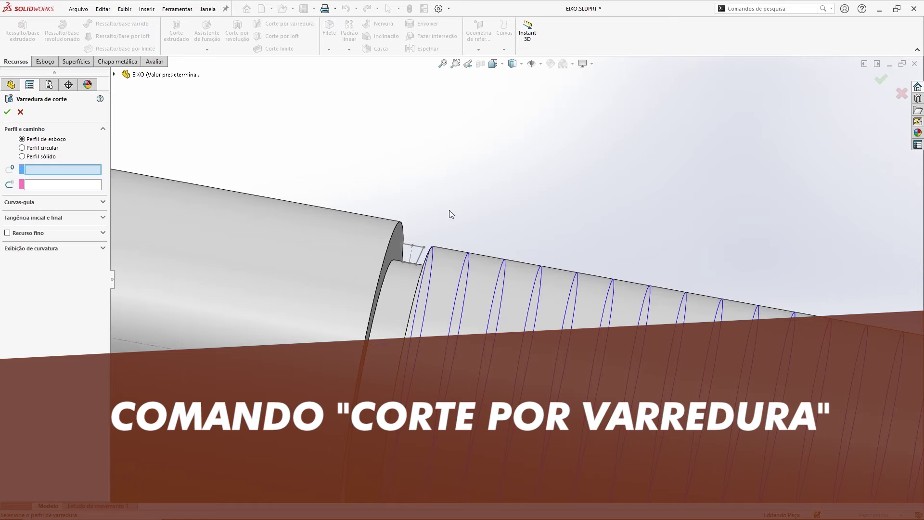
left_click(418, 256)
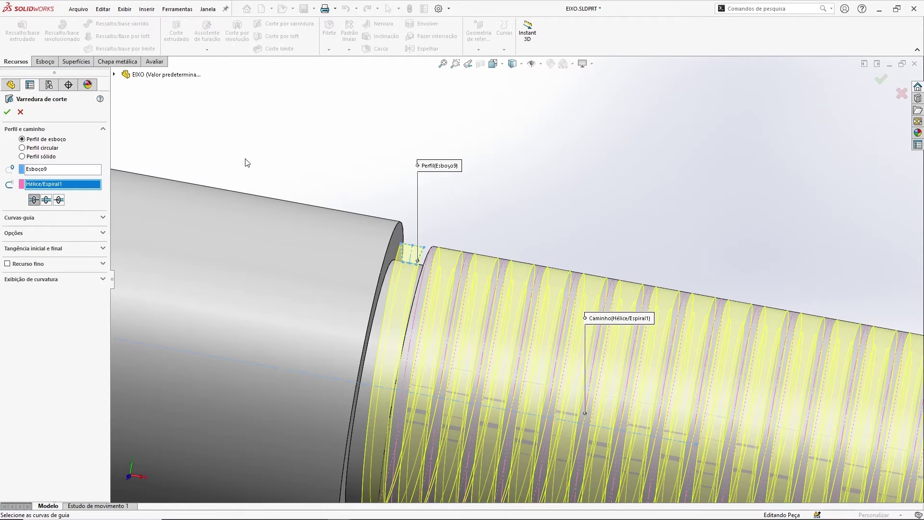
key("f")
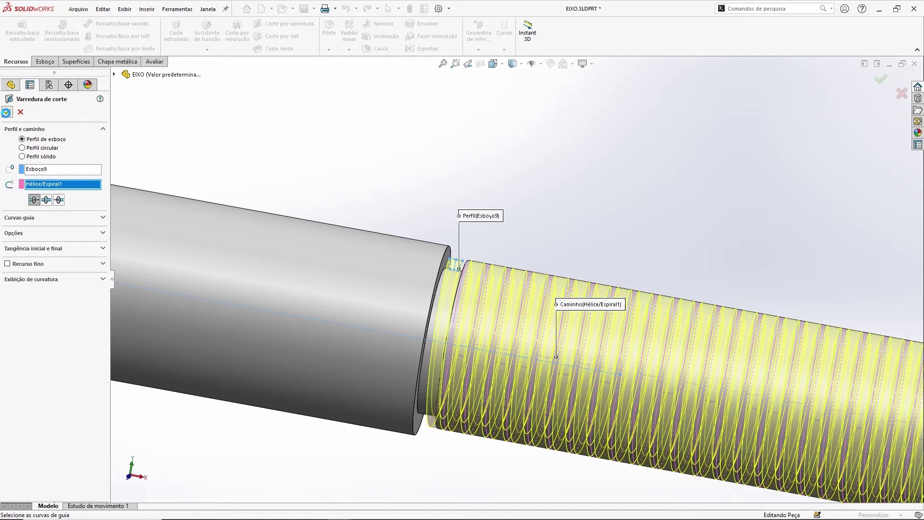
left_click(6, 112)
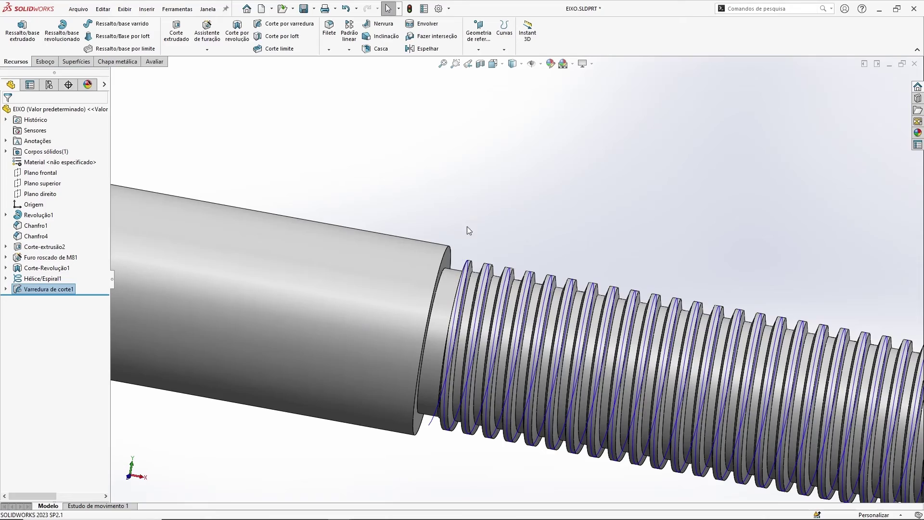
Clear the selection and hide the helix curve on the threaded shaft.
left_click(513, 227)
scroll(572, 216, "down", 5)
middle_click_drag(514, 201, 621, 158)
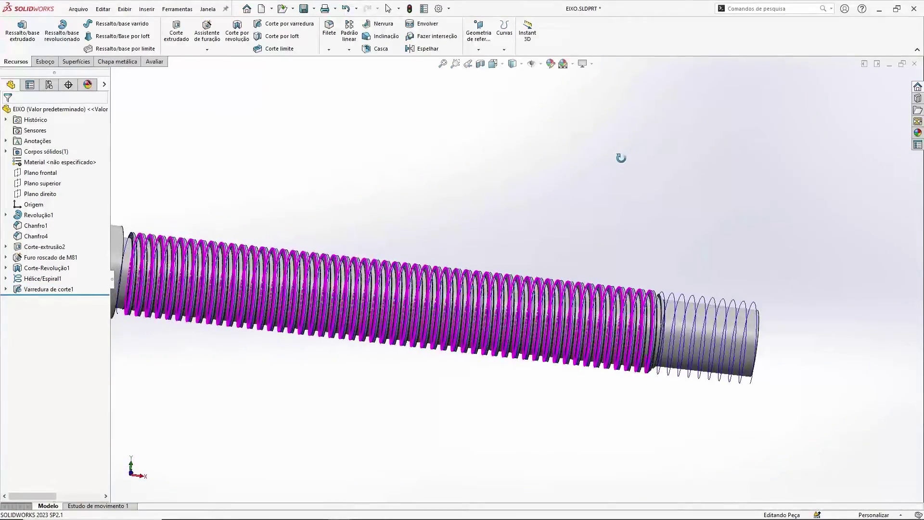
key("Escape")
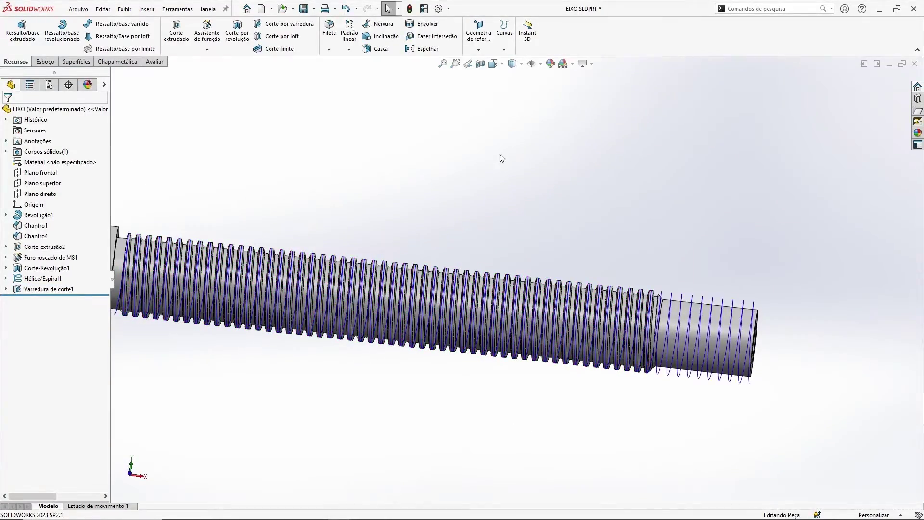
left_click(53, 281)
Inspect the cut thread's run-out at the chamfered end, its start at the relief groove and the tooth profile.
middle_click_drag(547, 210, 528, 214)
scroll(495, 208, "up", 3)
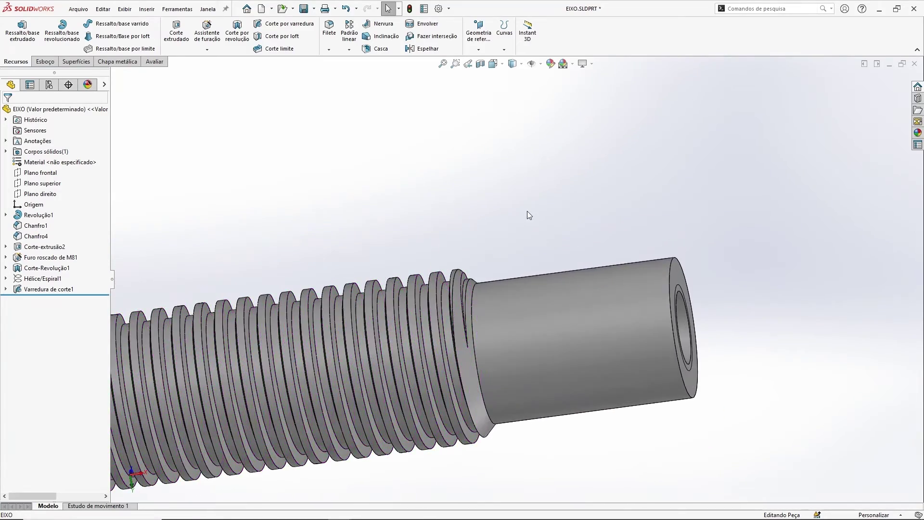
scroll(501, 314, "up", 4)
middle_click_drag(502, 316, 510, 188)
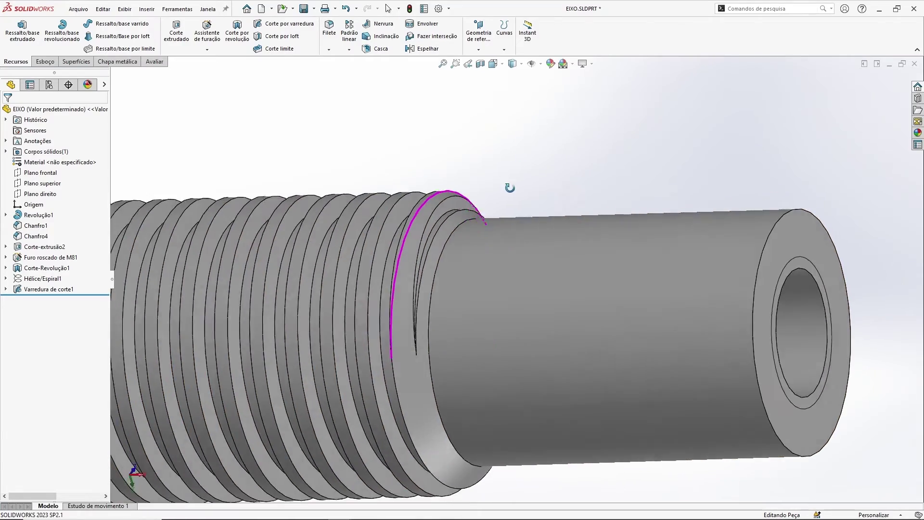
scroll(513, 190, "down", 3)
scroll(580, 215, "down", 2)
middle_click_drag(580, 215, 517, 167)
middle_click_drag(496, 412, 440, 372)
scroll(430, 402, "up", 2)
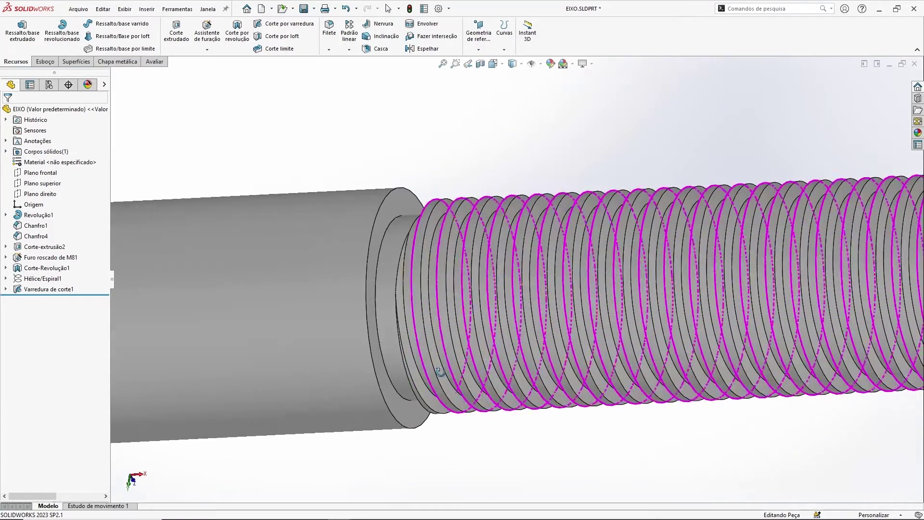
middle_click_drag(388, 354, 607, 441)
scroll(491, 196, "up", 5)
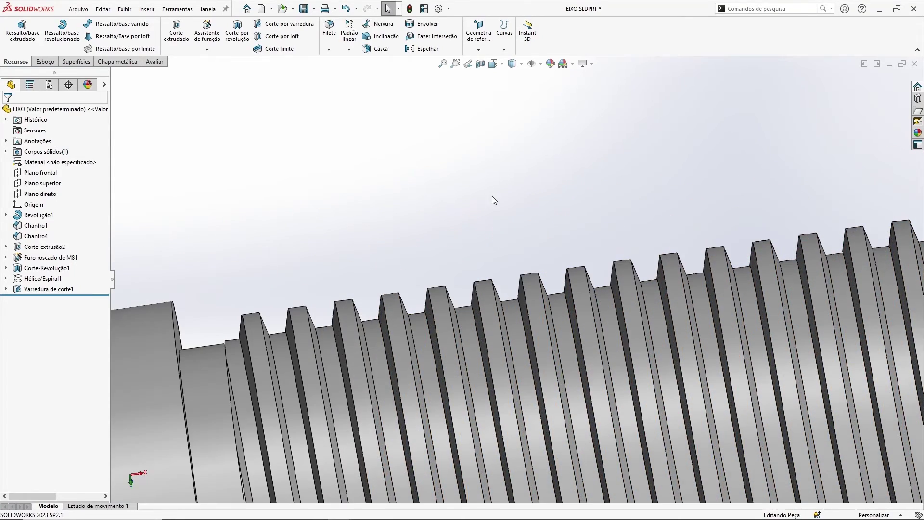
Inspect the cut thread along the shaft and its start beside the relief groove.
middle_click_drag(539, 204, 478, 199, "ctrl")
middle_click_drag(573, 182, 509, 185, "ctrl")
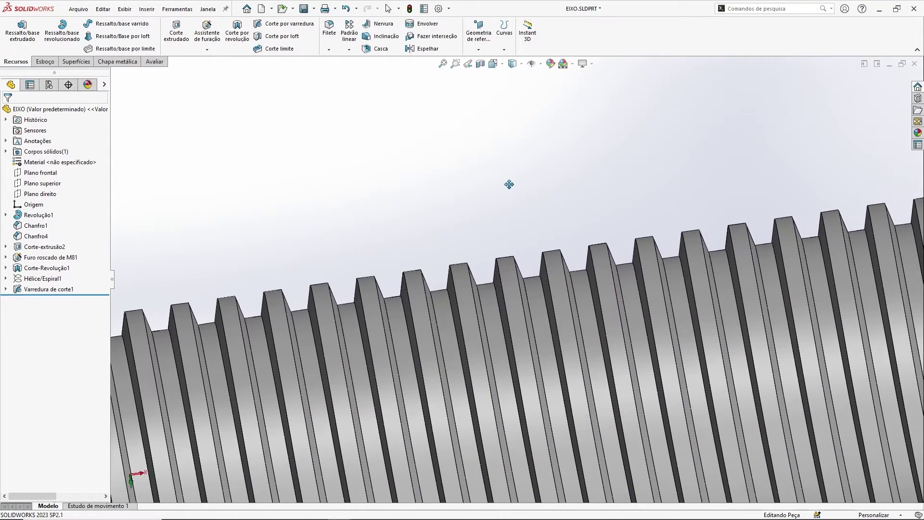
scroll(453, 212, "down", 5)
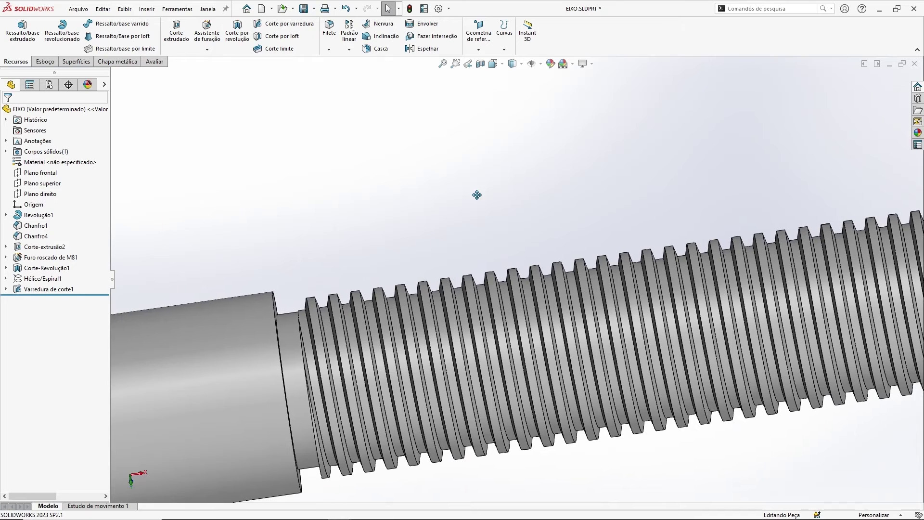
scroll(424, 224, "up", 4)
scroll(404, 229, "down", 3)
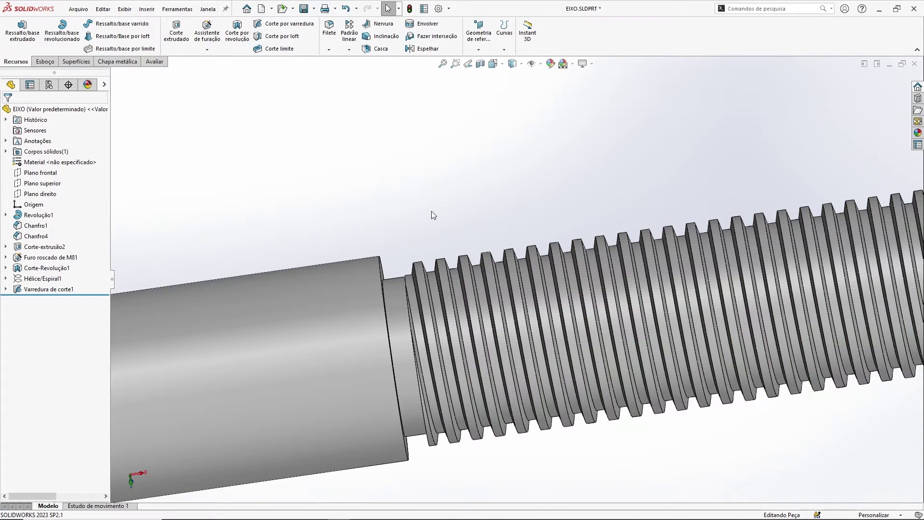
Compare the thread root's diameter with the relief groove's diameter in the front view.
key("ctrl+1")
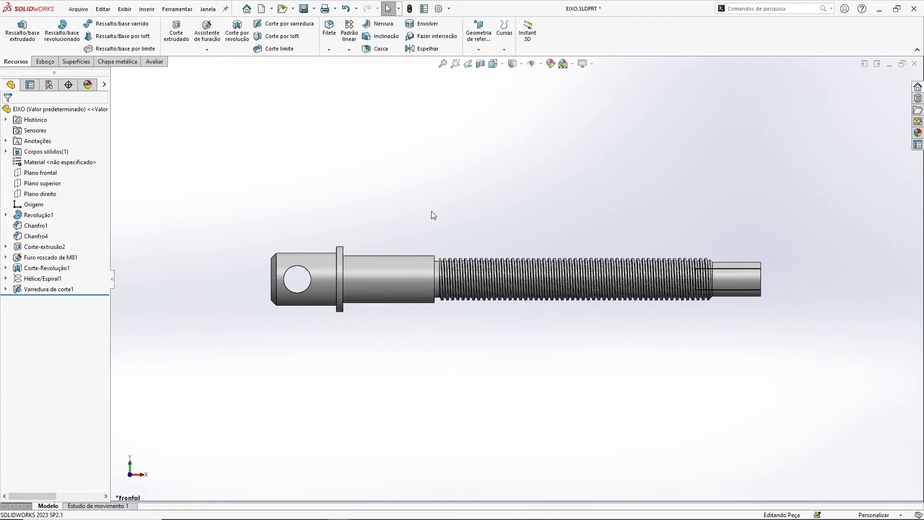
scroll(453, 252, "up", 5)
scroll(439, 241, "up", 6)
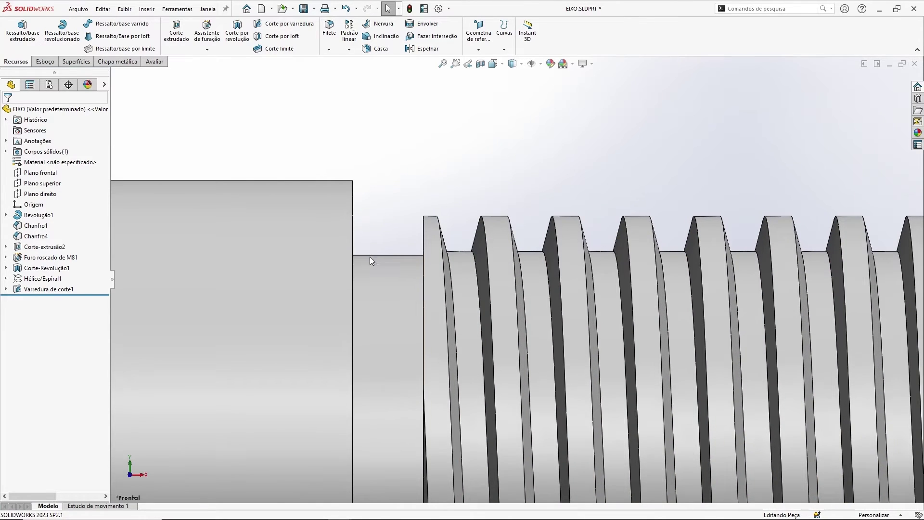
left_click(370, 258)
left_click(315, 134)
left_click_drag(280, 119, 591, 244)
scroll(447, 236, "up", 3)
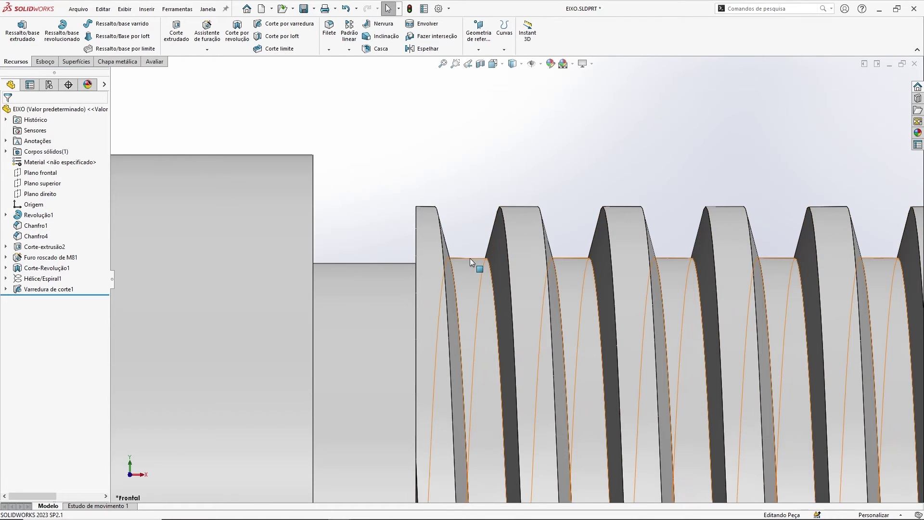
left_click(465, 270)
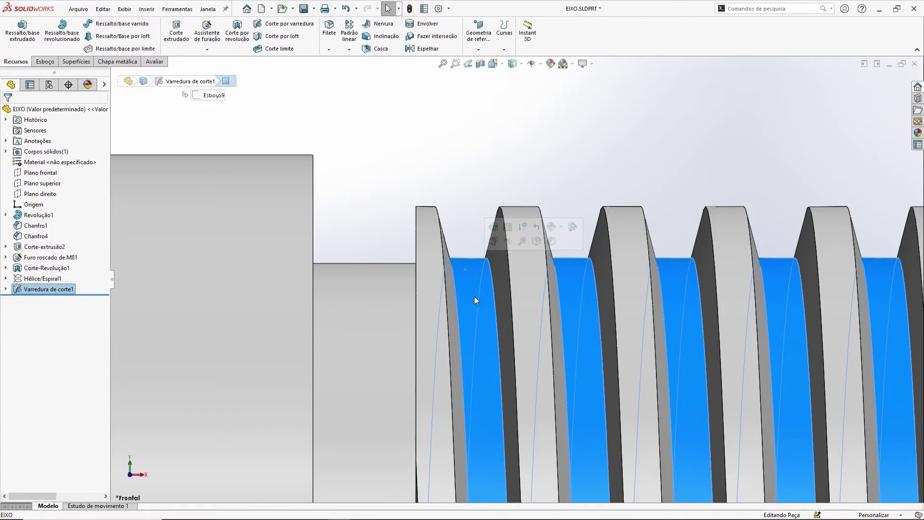
left_click(400, 157)
left_click(380, 287)
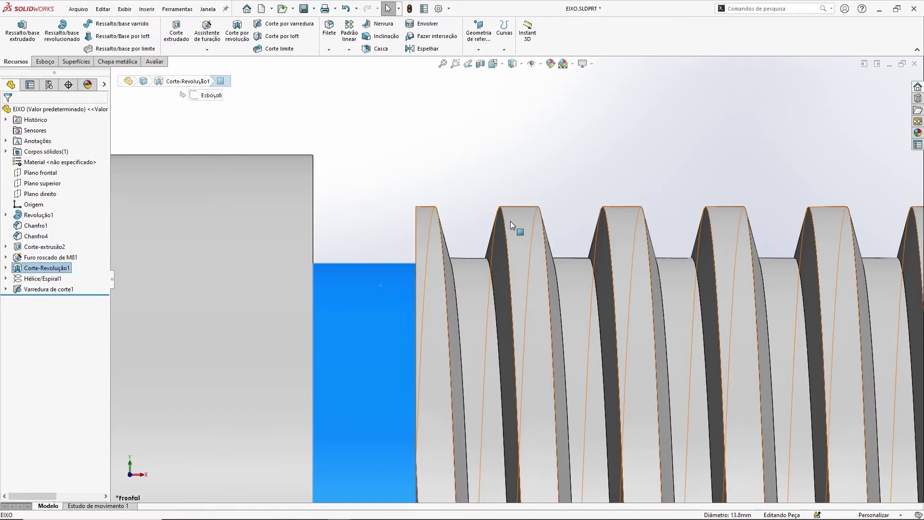
left_click(426, 166)
Save and close the EIXO part, and save the MORSA DE MESA_VERSAO-01 assembly.
scroll(455, 183, "up", 8)
middle_click_drag(594, 190, 501, 185)
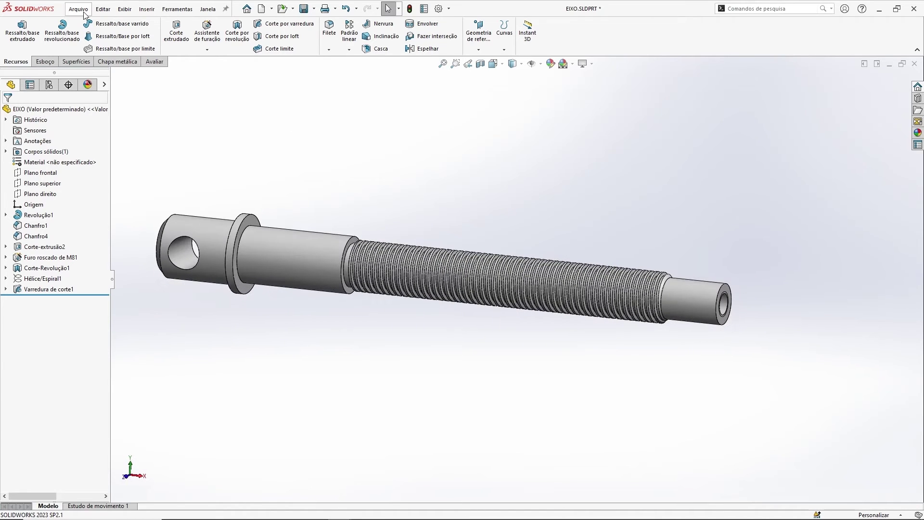
left_click(304, 8)
left_click(915, 65)
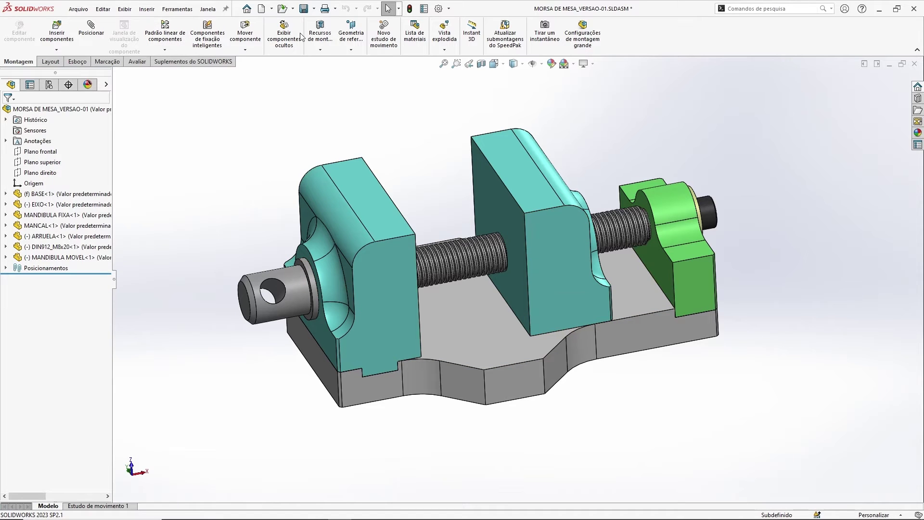
left_click(304, 9)
Open the MANDIBULA MOVEL part from the vise assembly.
middle_click_drag(548, 330, 547, 401)
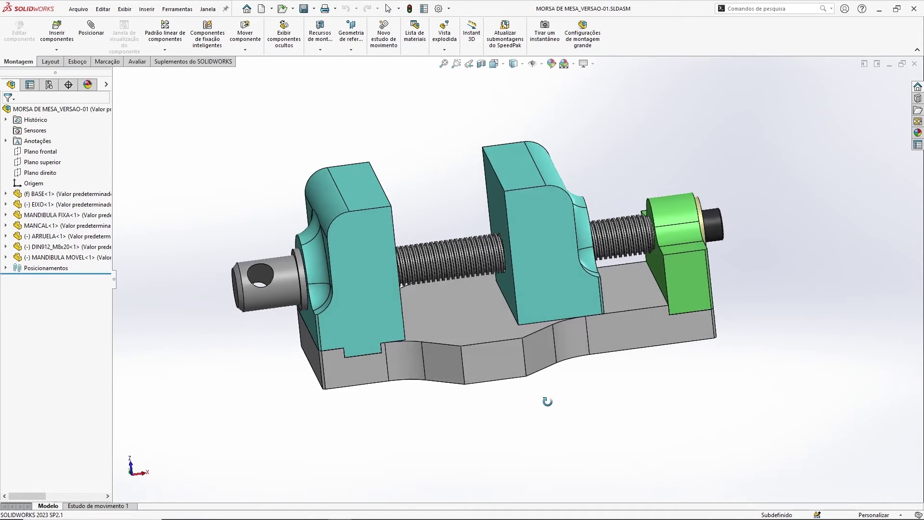
scroll(541, 391, "down", 4)
middle_click_drag(608, 360, 609, 383)
scroll(605, 378, "up", 2)
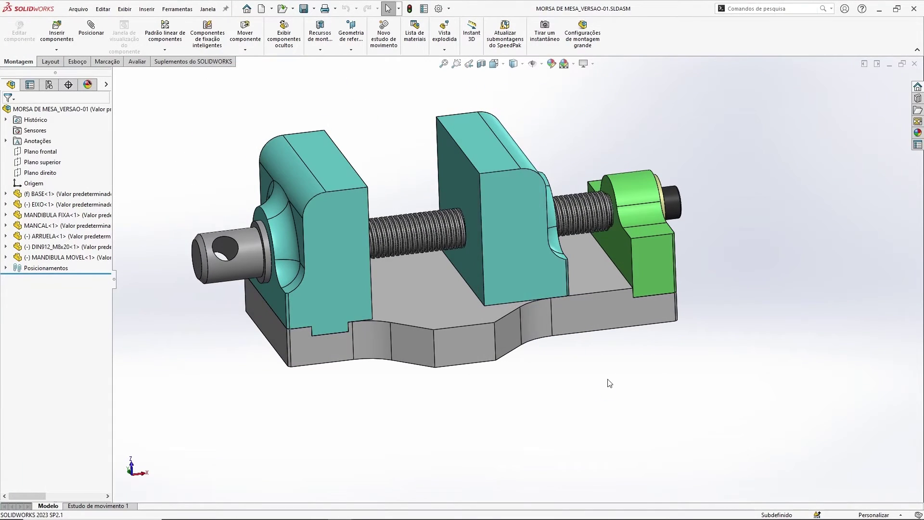
left_click(518, 235)
left_click(547, 175)
Chamfer both circular edges of the movable jaw's through hole by 1.5 mm at 45°.
mouse_move(546, 340)
middle_mouse_down()
mouse_move(534, 342)
mouse_move(553, 350)
middle_mouse_up()
scroll(552, 350, "down", 4)
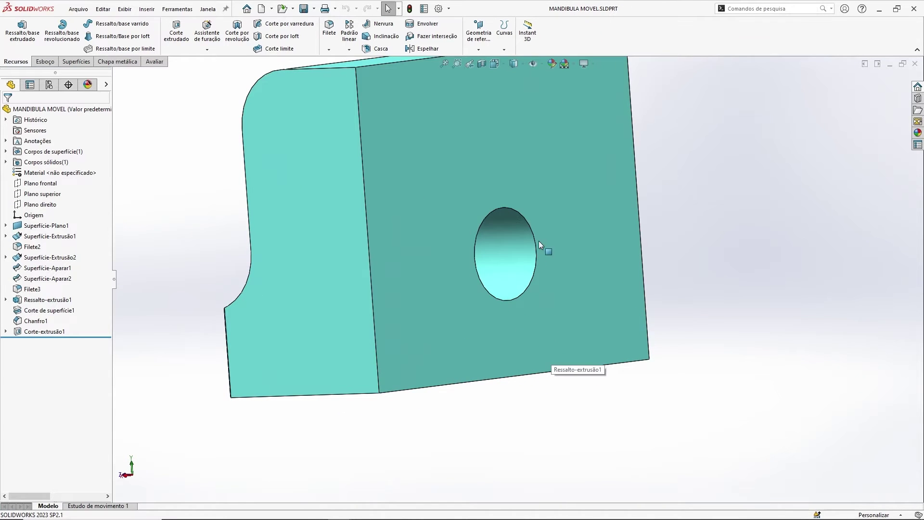
key("ctrl+7")
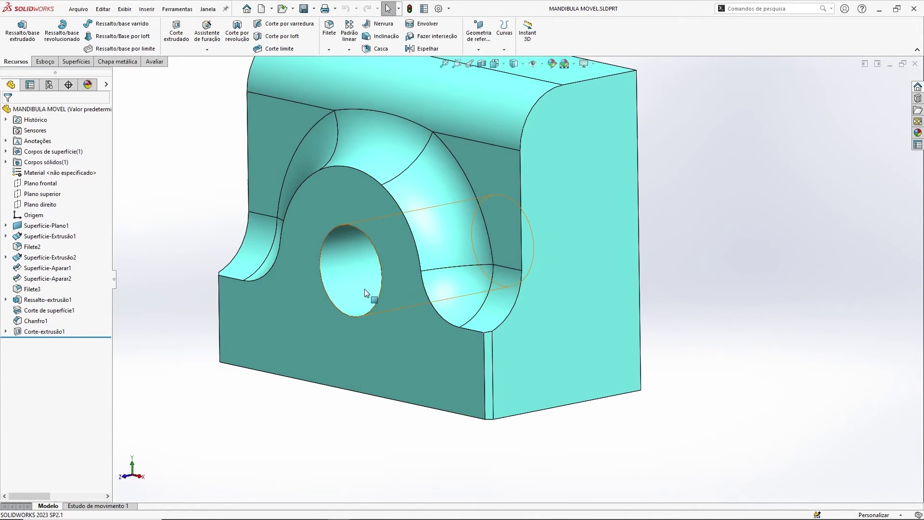
key("f")
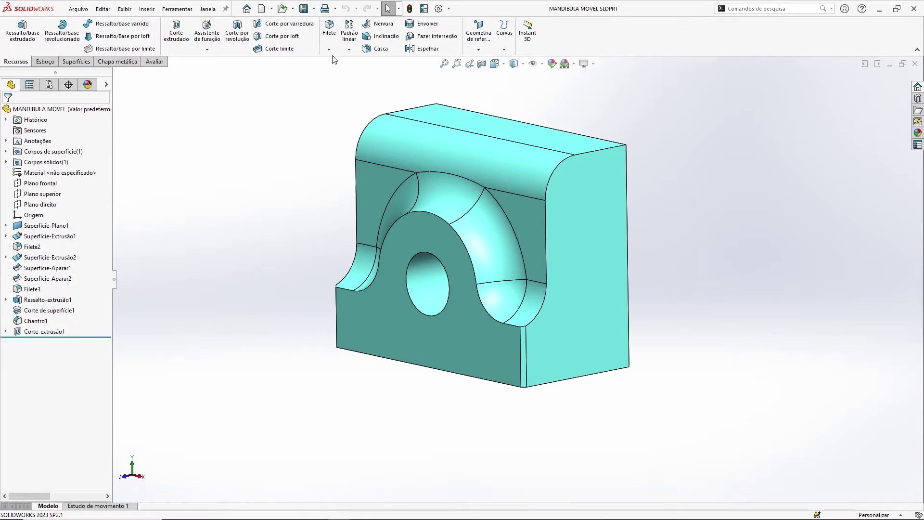
left_click(329, 49)
left_click(351, 76)
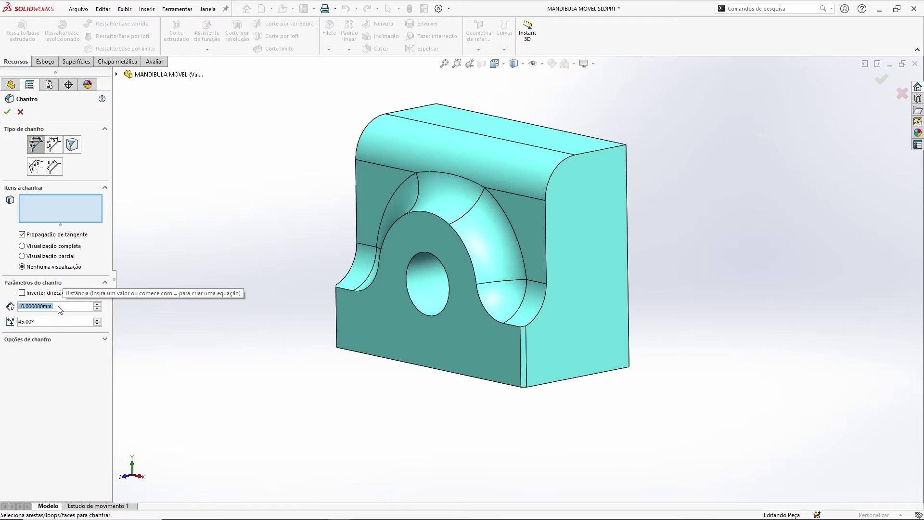
type("1.5")
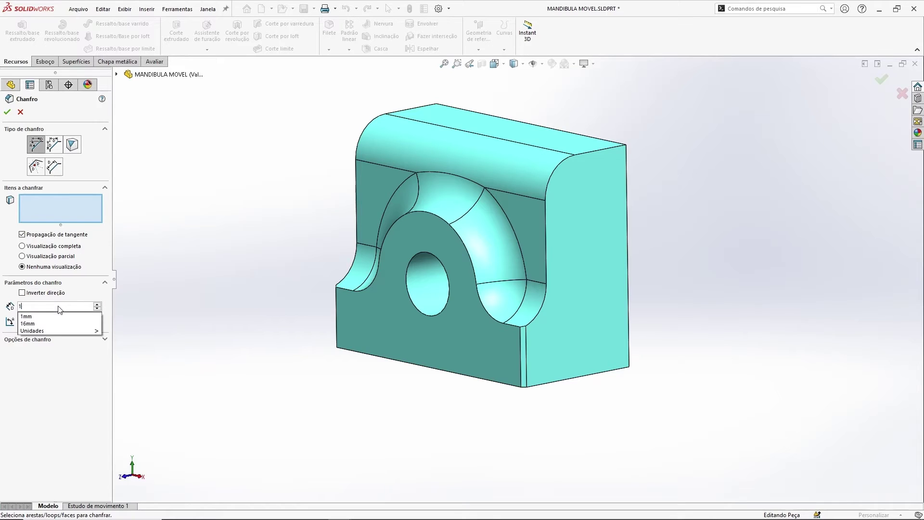
key("Return")
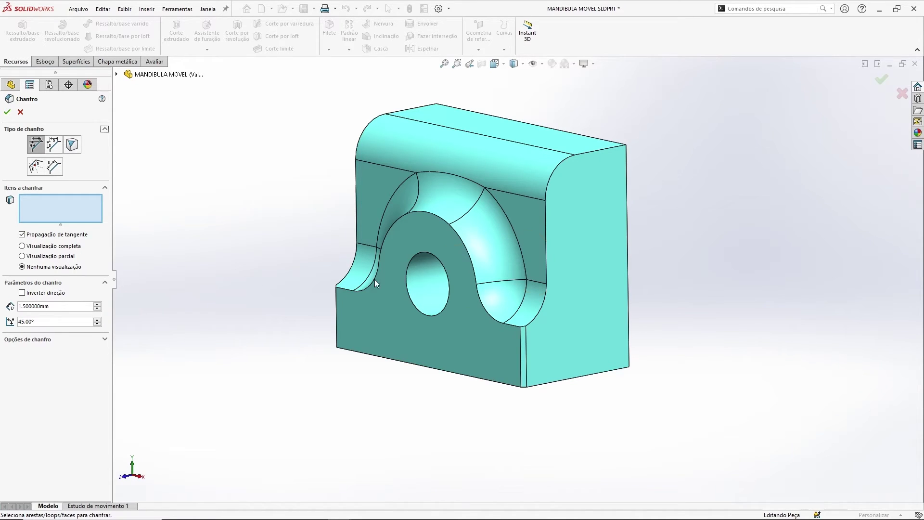
left_click(415, 304)
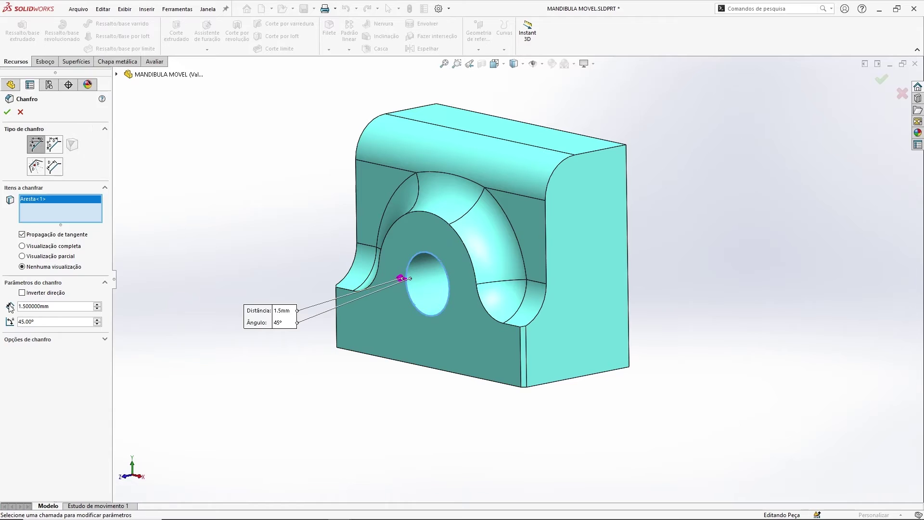
middle_click_drag(604, 318, 457, 315)
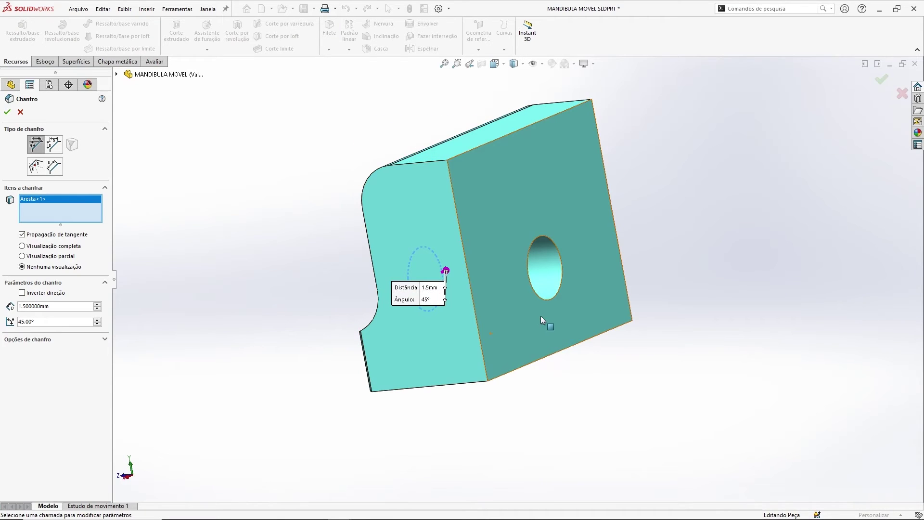
left_click(542, 301)
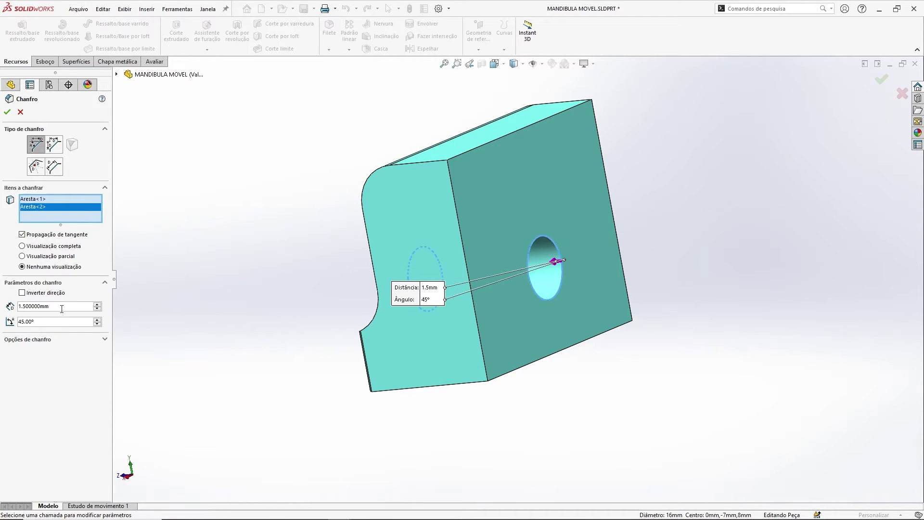
left_click(6, 112)
Check the diameter of the movable jaw's through hole.
middle_click_drag(239, 167, 720, 259)
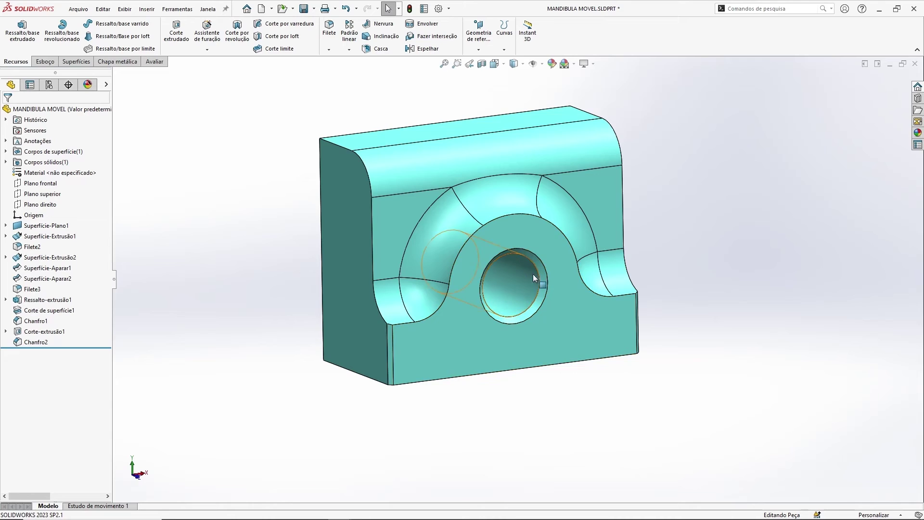
left_click(519, 276)
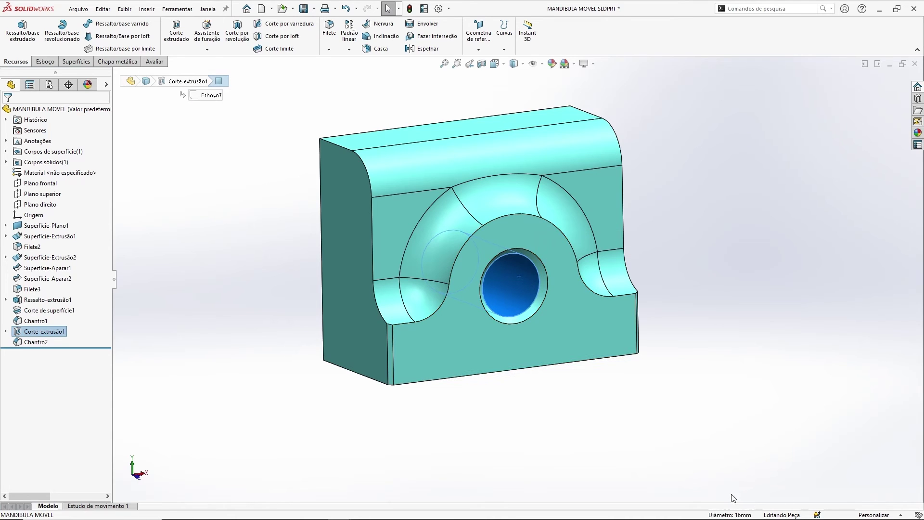
left_click(695, 358)
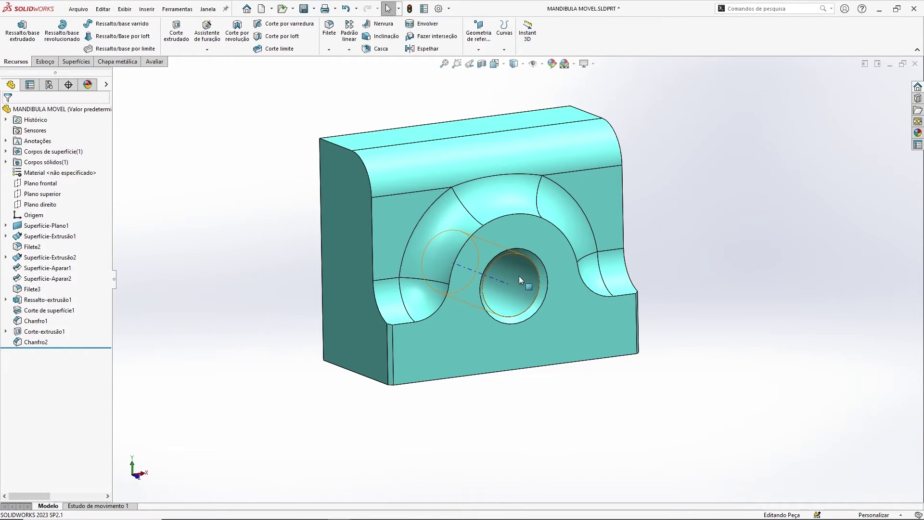
Inspect the shaft's thread beside the jaw in the vise assembly.
key("ctrl+Tab")
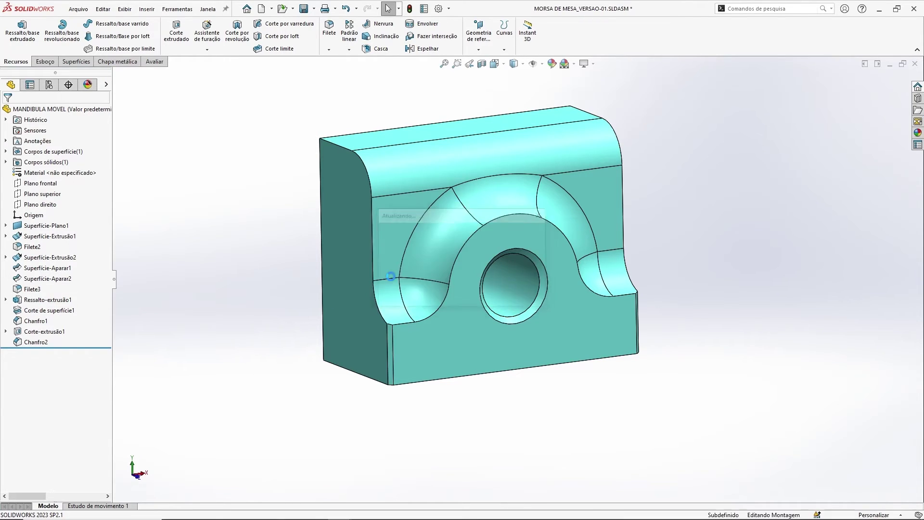
scroll(385, 229, "down", 9)
mouse_move(472, 255)
middle_mouse_down()
mouse_move(458, 237)
mouse_move(464, 243)
middle_mouse_up()
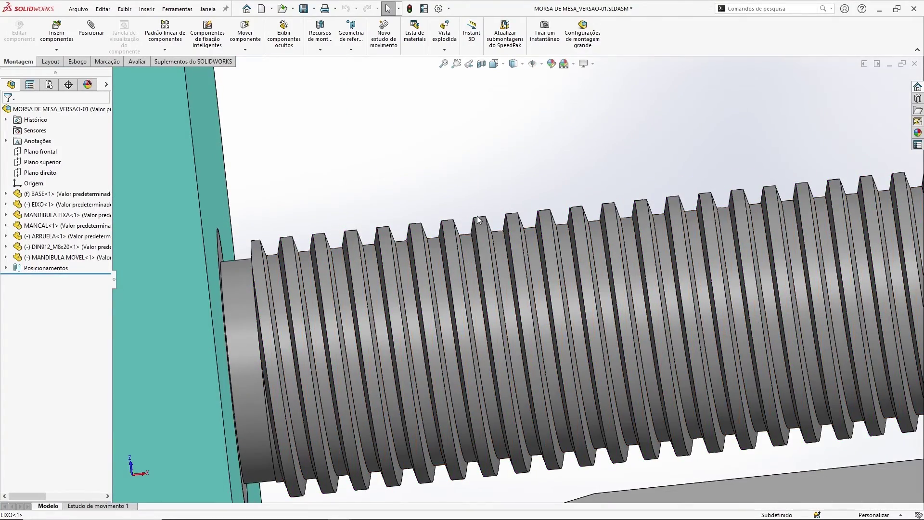
scroll(494, 196, "up", 3)
scroll(493, 193, "up", 3)
middle_click_drag(493, 194, 487, 175, "ctrl")
middle_click_drag(486, 175, 503, 184)
scroll(502, 183, "up", 2)
Return to the movable jaw part and open Esboço7, the sketch of the through-hole cut, for editing.
key("ctrl+Tab")
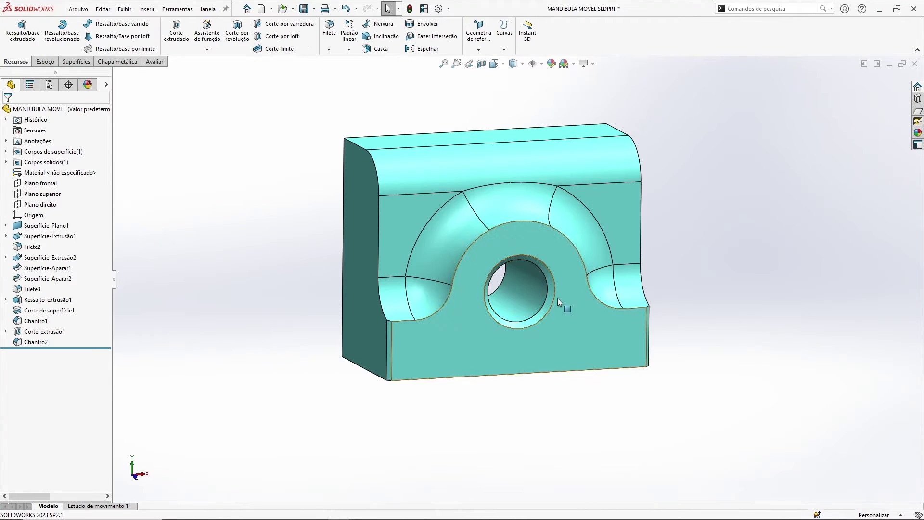
left_click(527, 288)
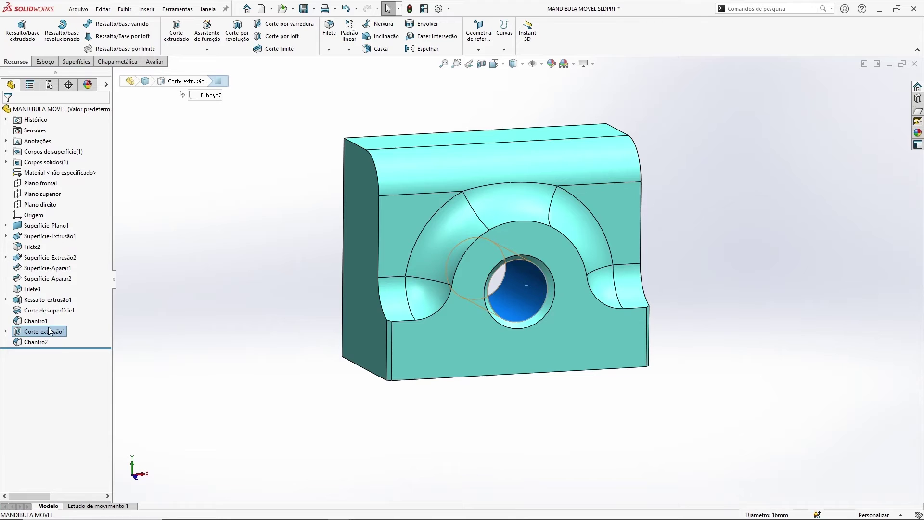
left_click(6, 332)
left_click(47, 341)
left_click(61, 313)
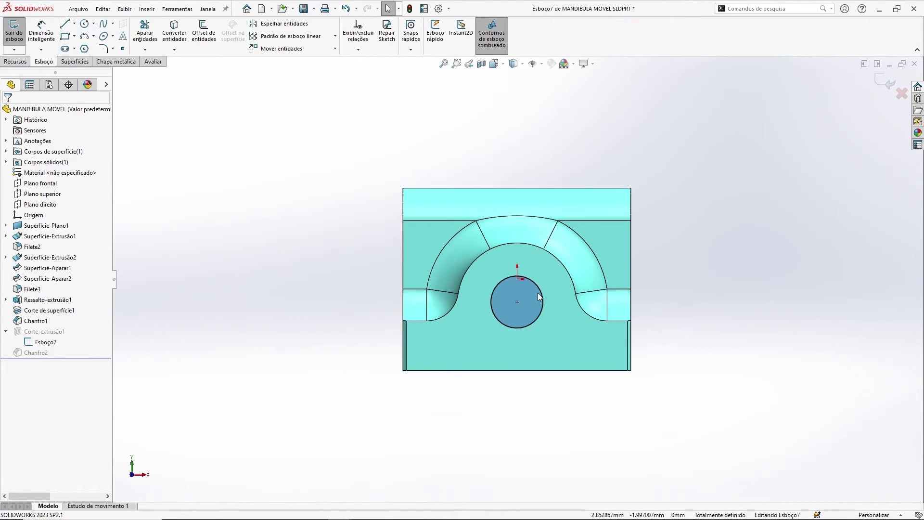
Remove the hole circle's existing relation and fix its center point.
scroll(486, 395, "down", 3)
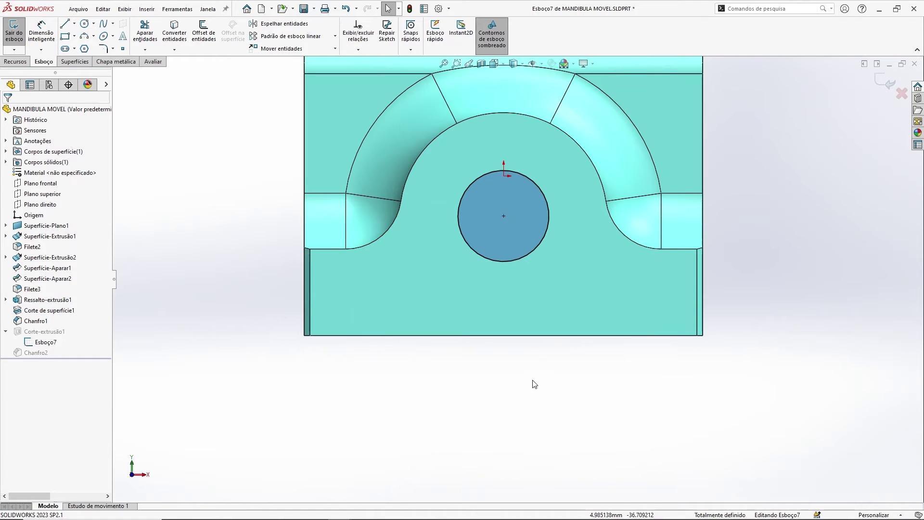
middle_click_drag(554, 334, 551, 346, "ctrl")
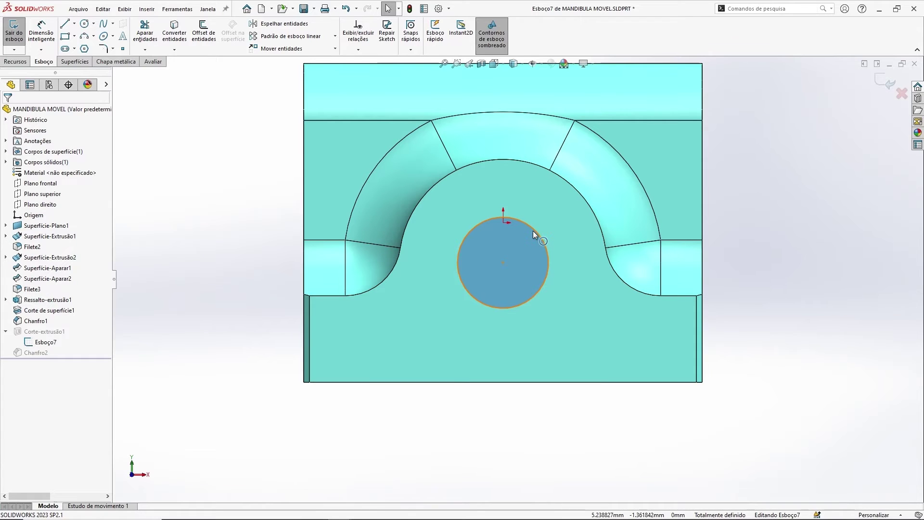
left_click(533, 230)
key("Delete")
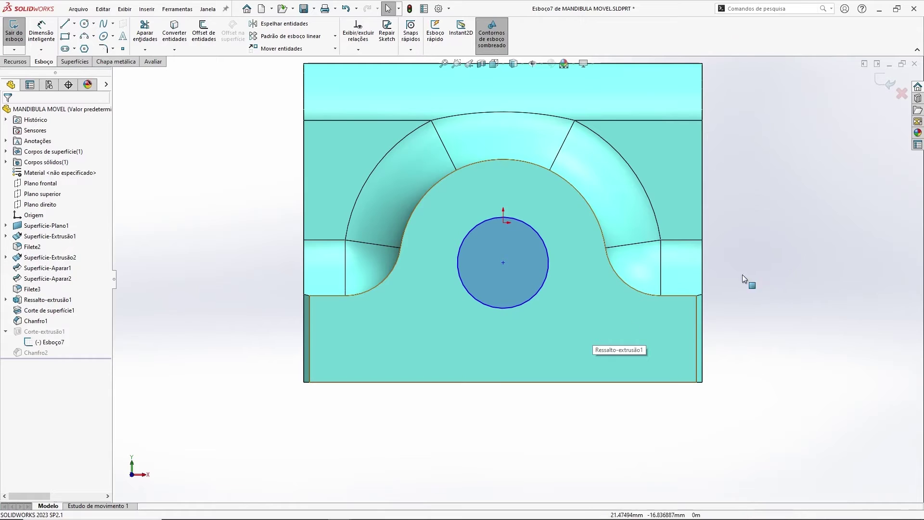
left_click(504, 262)
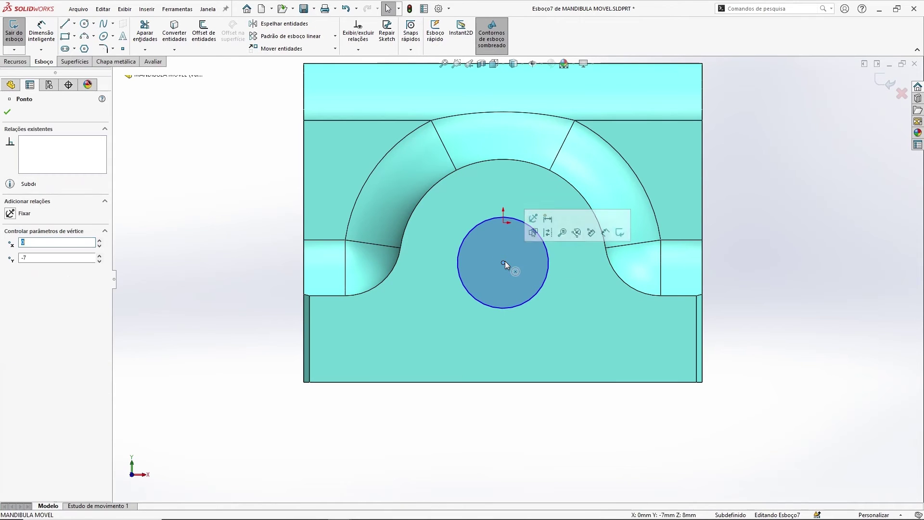
left_click(764, 248)
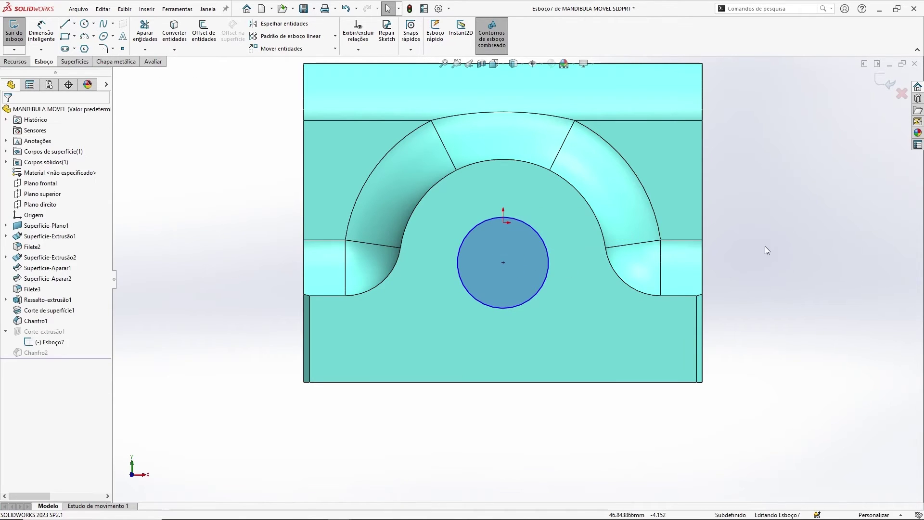
Enlarge the hole circle, dimension its diameter to 14 mm, and exit the sketch so the through-hole cut updates.
left_click_drag(541, 238, 557, 238)
left_click(41, 31)
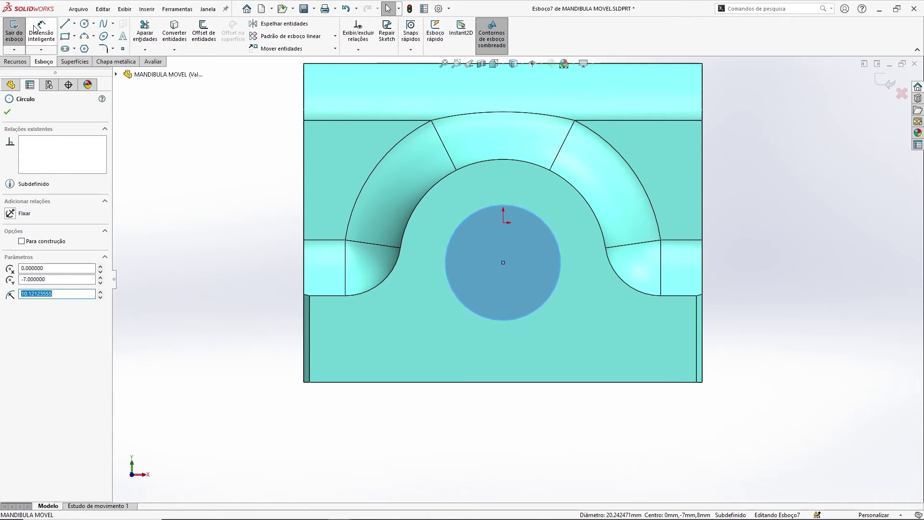
left_click(547, 227)
left_click(587, 256)
type("4.00mm")
key("Return")
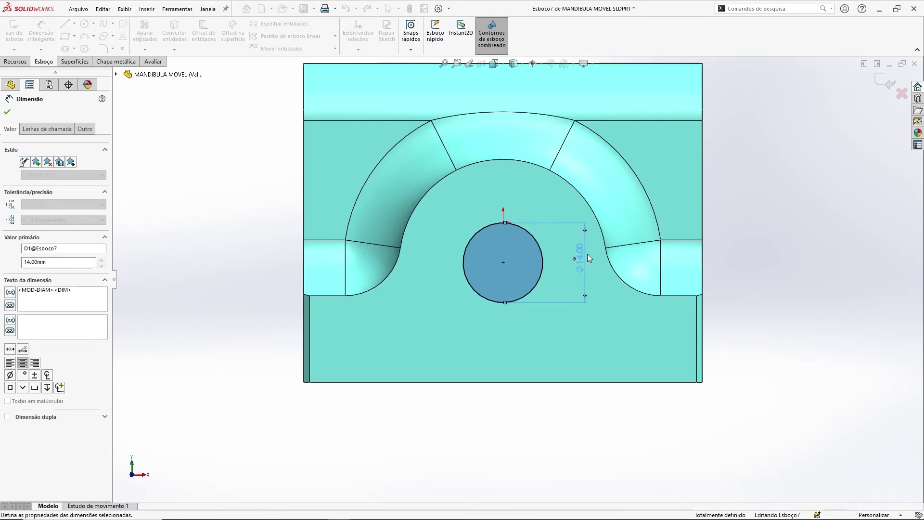
key("Escape")
left_click(885, 84)
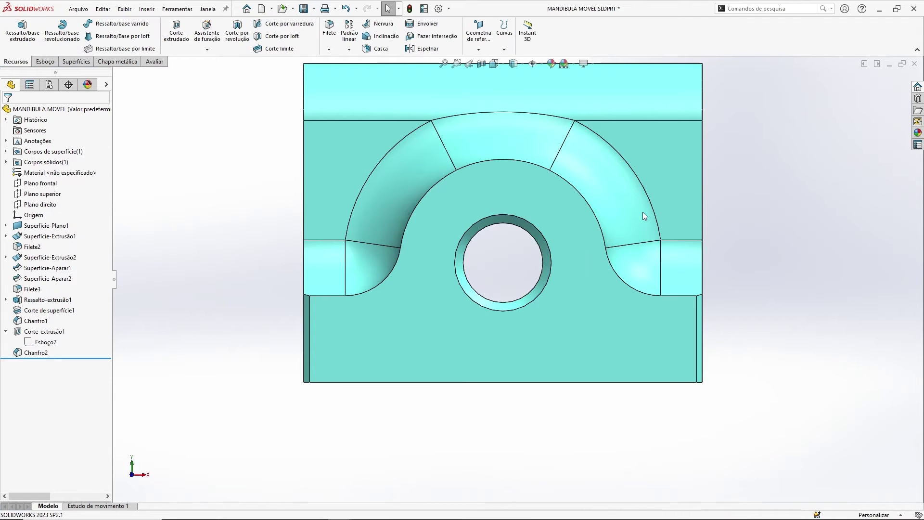
Check the diameter of the rebuilt through hole and inspect the chamfered opening from several angles.
left_click(549, 285)
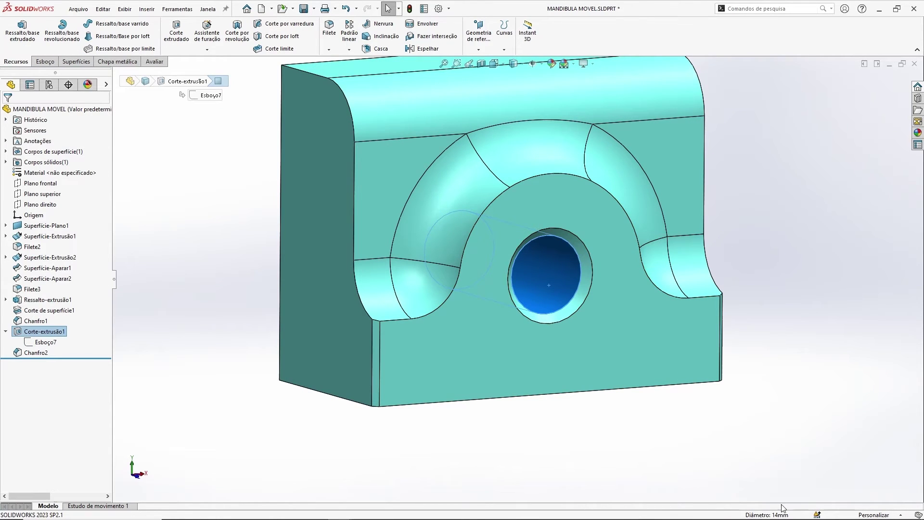
left_click(790, 270)
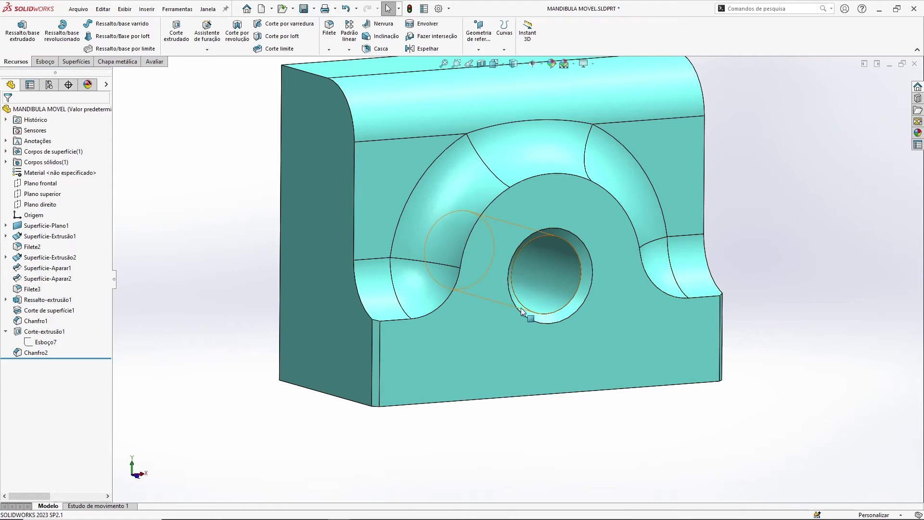
middle_click_drag(571, 295, 527, 298)
left_click(6, 332)
middle_click_drag(277, 256, 252, 255)
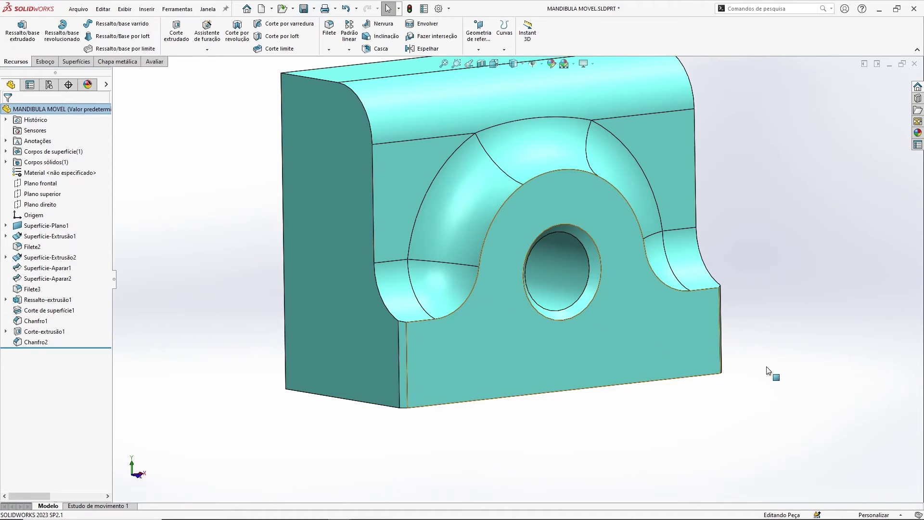
middle_click_drag(603, 310, 546, 279)
middle_click_drag(576, 320, 641, 308)
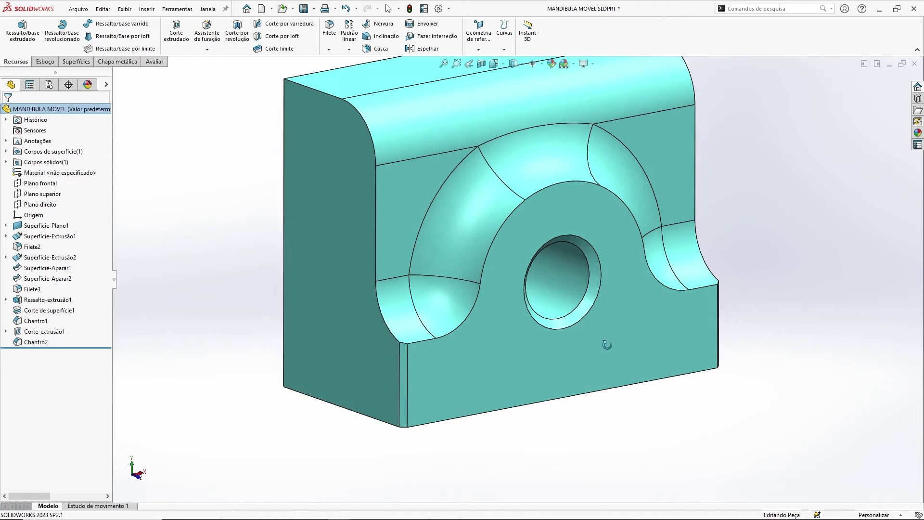
Start a new sketch on the right plane (Plano direito) of the movable jaw and view it face-on.
left_click(45, 61)
left_click(15, 33)
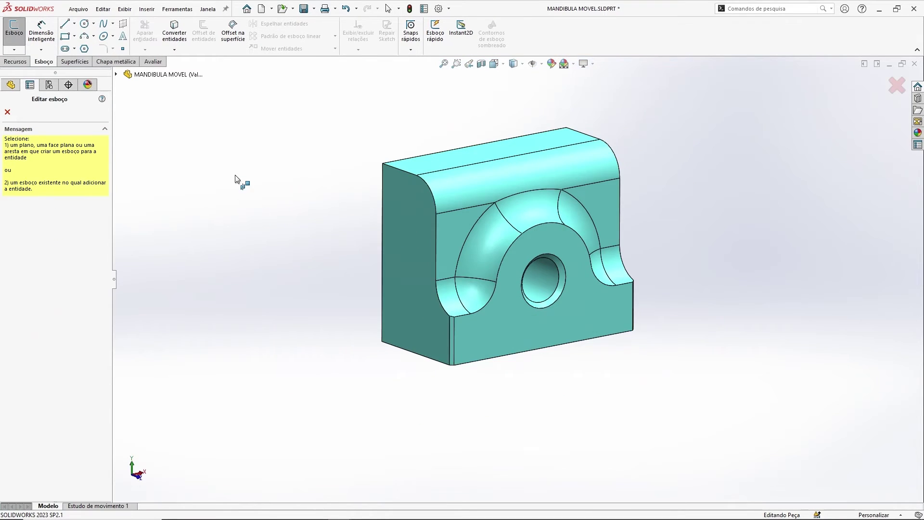
left_click(116, 74)
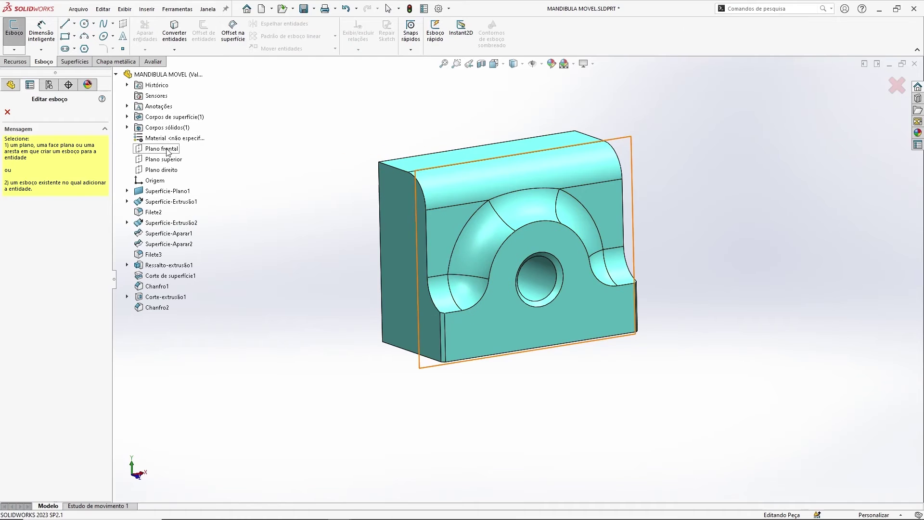
middle_click_drag(422, 228, 270, 192)
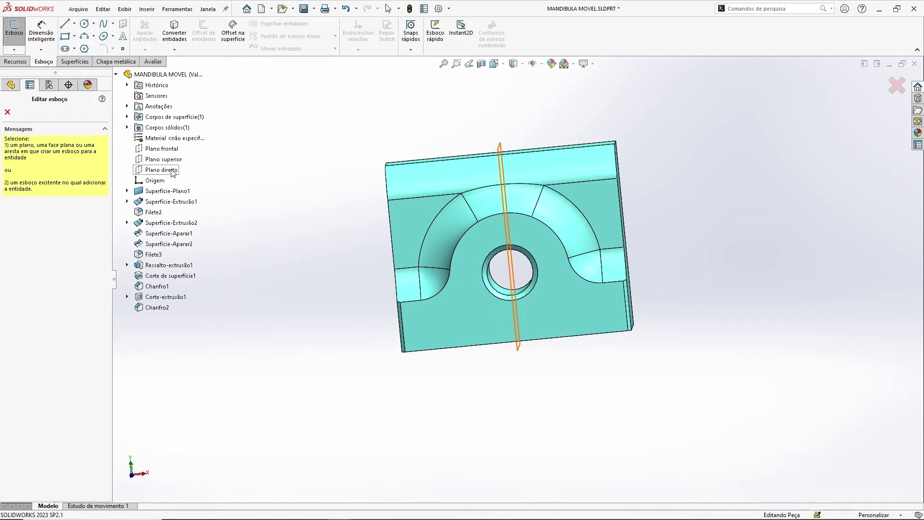
left_click(169, 170)
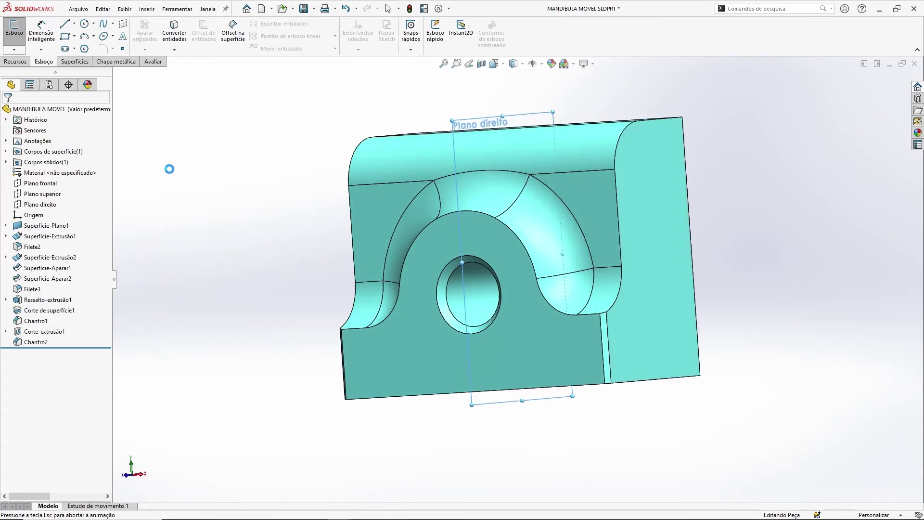
key("ctrl+8")
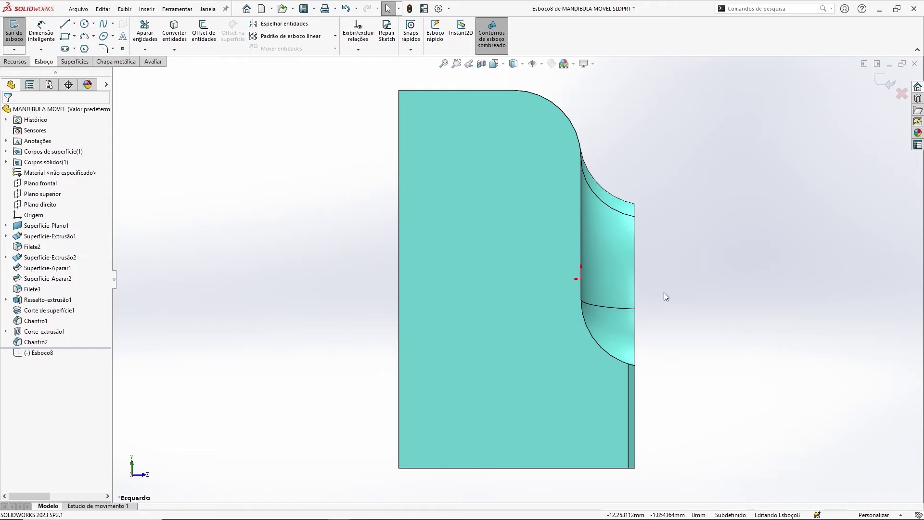
middle_click_drag(602, 272, 591, 286)
key("ctrl+8")
Sketch a horizontal construction line about 53 mm long across the jaw's full depth, near the hole's height.
left_click(65, 24)
left_click(375, 319)
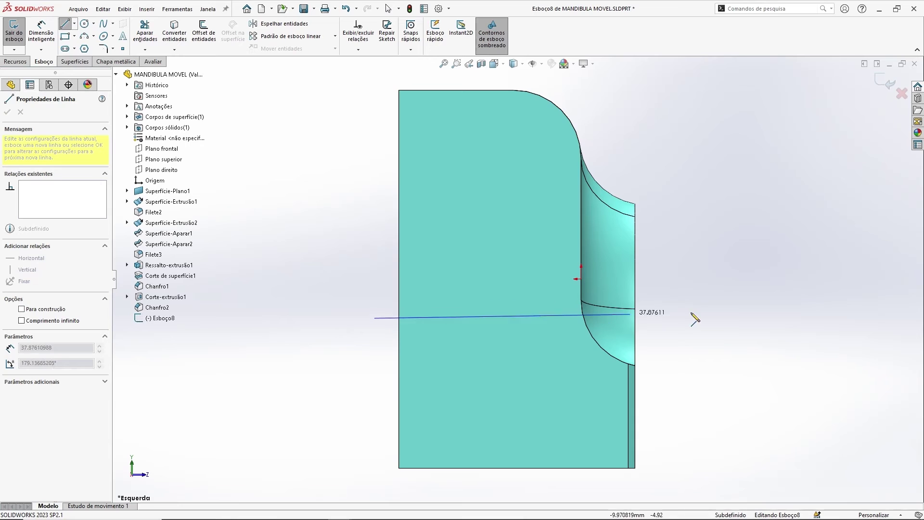
left_click(734, 318)
key("Escape")
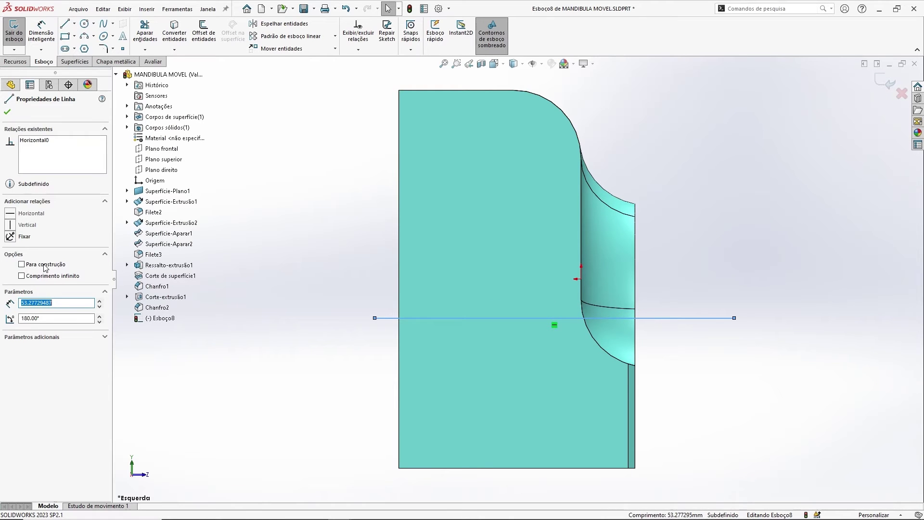
Convert the hole's inner circular edge at the front chamfer into a line in the sketch.
middle_click_drag(728, 353, 445, 112)
left_click(174, 33)
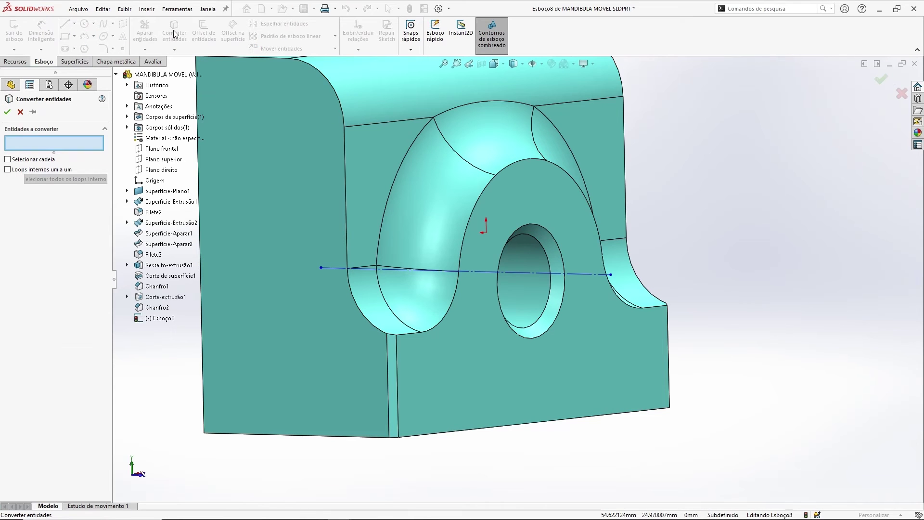
left_click(545, 251)
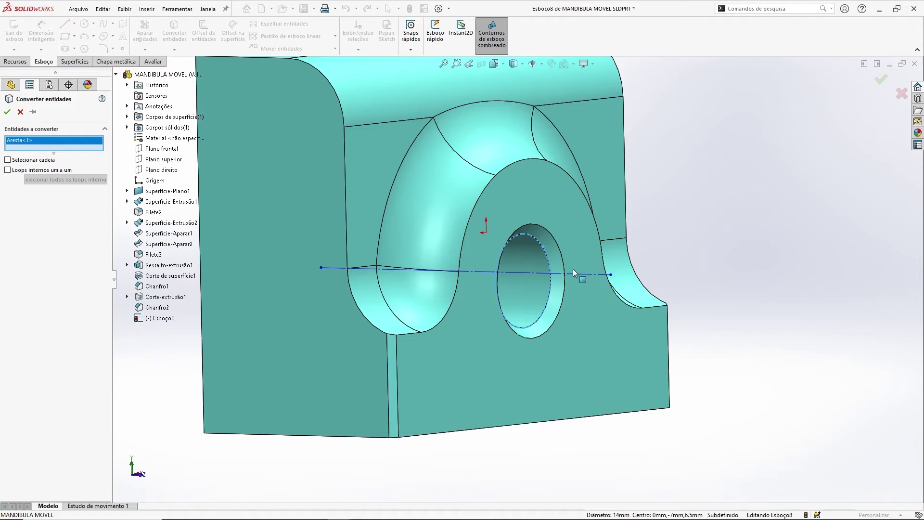
key("Return")
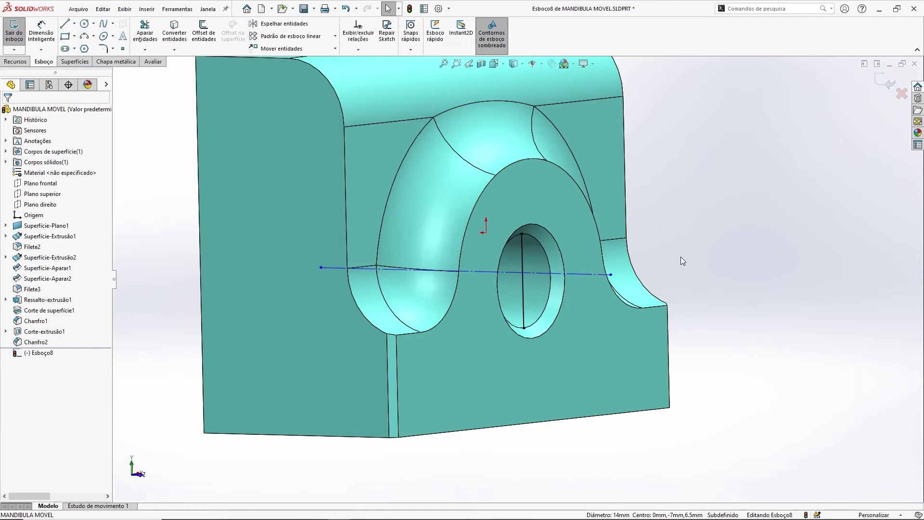
mouse_move(619, 229)
middle_mouse_down()
mouse_move(587, 235)
mouse_move(654, 225)
mouse_move(564, 243)
middle_mouse_up()
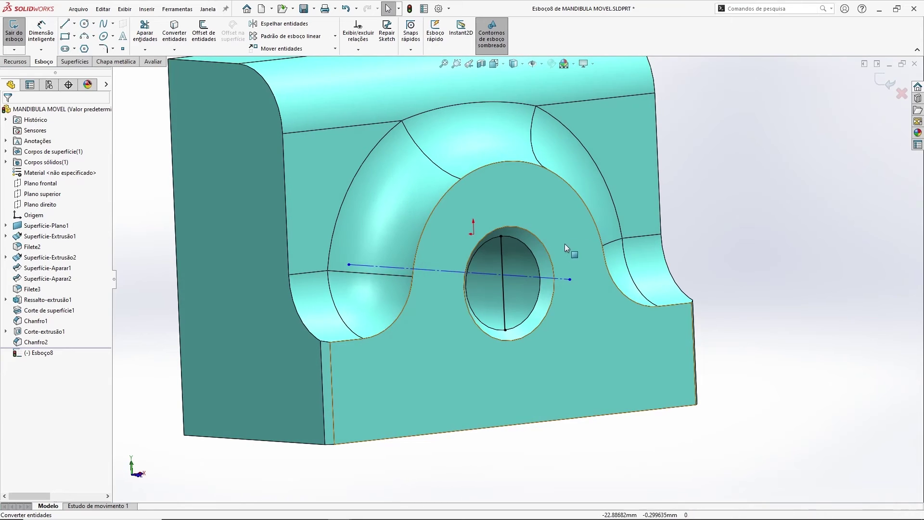
Attach the construction line's front endpoint to the midpoint of the converted vertical line.
middle_click_drag(502, 255, 821, 251)
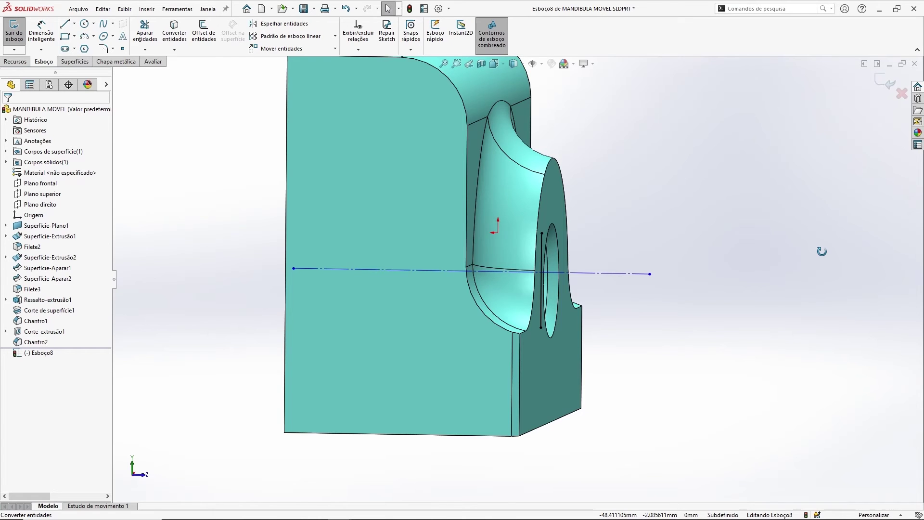
key("ctrl+3")
scroll(632, 340, "down", 3)
mouse_move(725, 293)
left_mouse_down()
mouse_move(535, 303)
mouse_move(534, 320)
mouse_move(534, 308)
left_mouse_up()
left_click(649, 346)
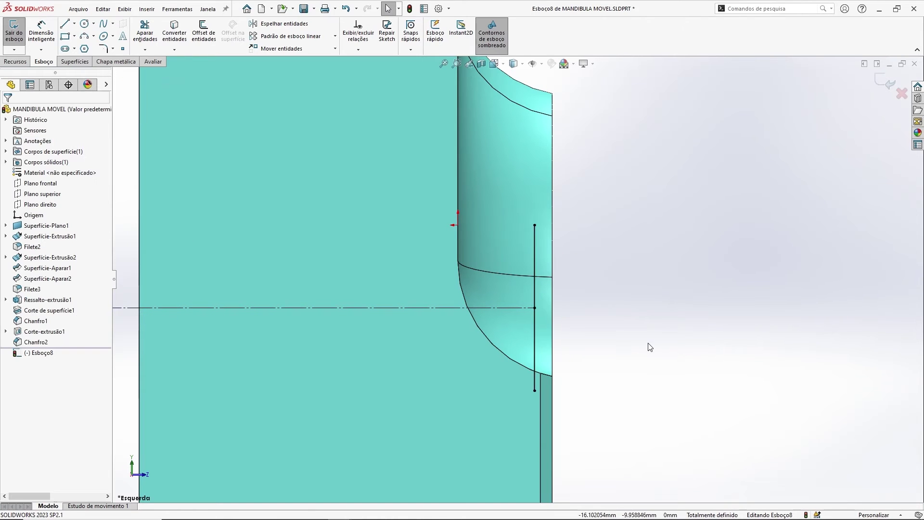
Turn the converted vertical line at the hole's front edge into construction geometry.
scroll(603, 310, "up", 3)
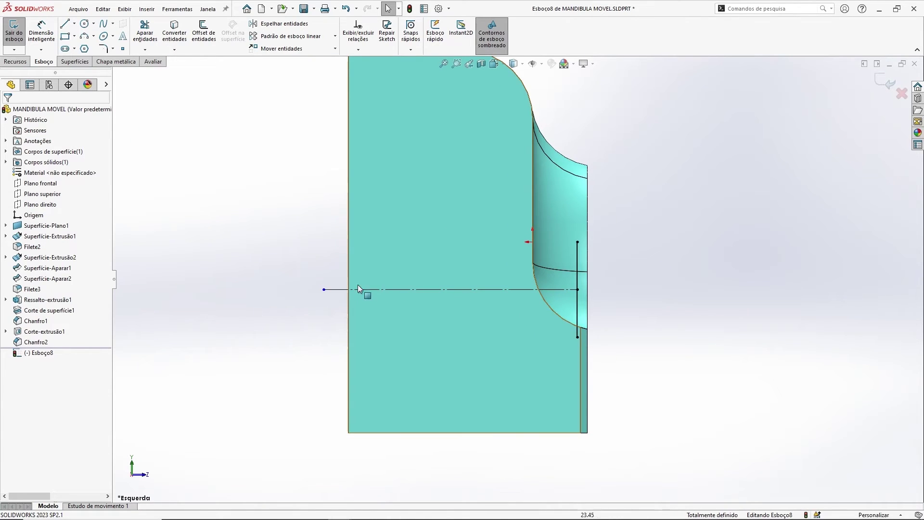
left_click(579, 260)
left_click(48, 264)
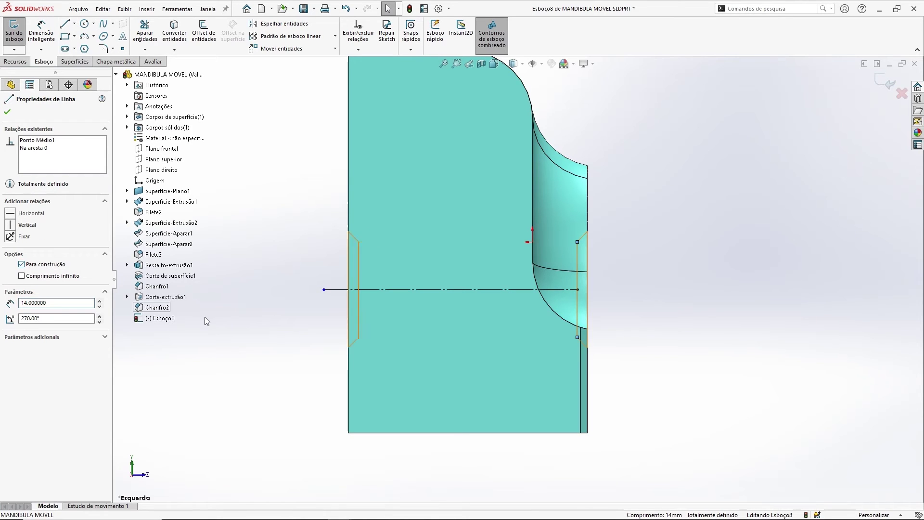
left_click(215, 317)
scroll(551, 287, "down", 2)
mouse_move(680, 281)
middle_mouse_down("ctrl")
mouse_move(612, 277)
mouse_move(579, 250)
middle_mouse_up("ctrl")
left_click(65, 24)
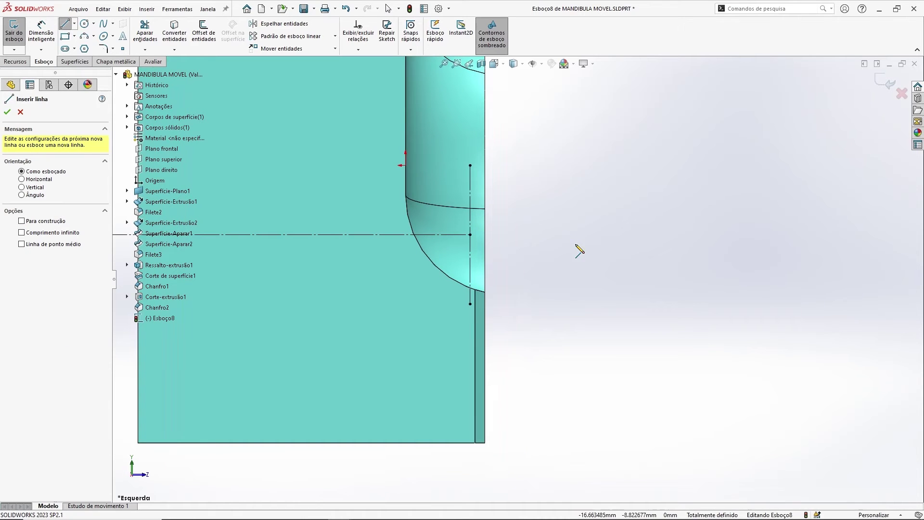
left_click(505, 303)
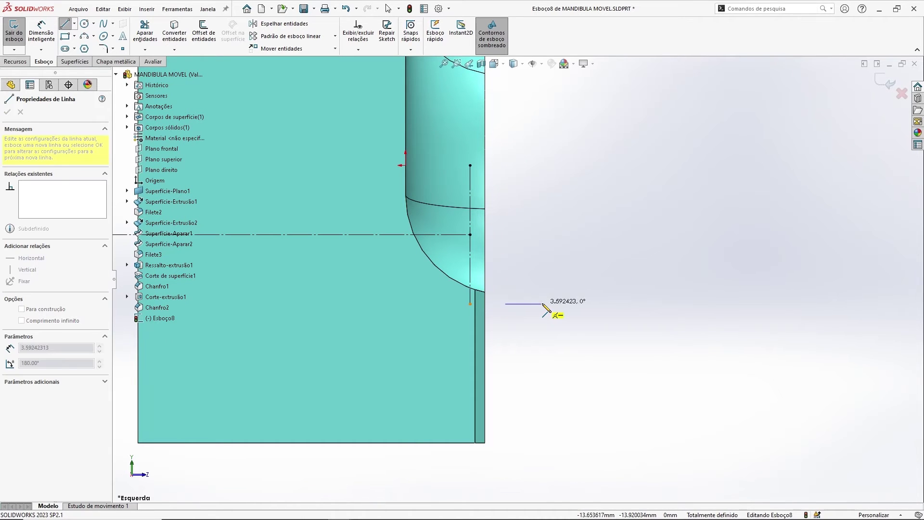
left_click(543, 304)
left_click(535, 331)
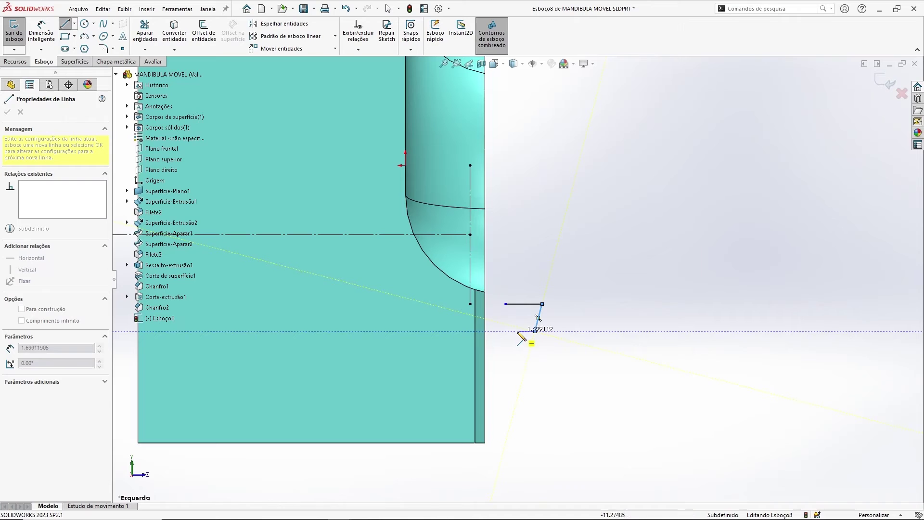
key("Escape")
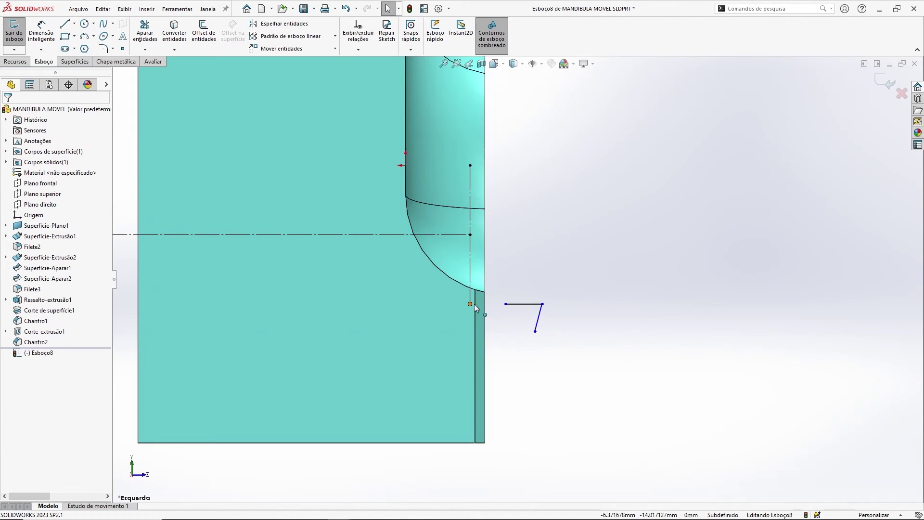
left_click_drag(497, 283, 572, 346)
key("Delete")
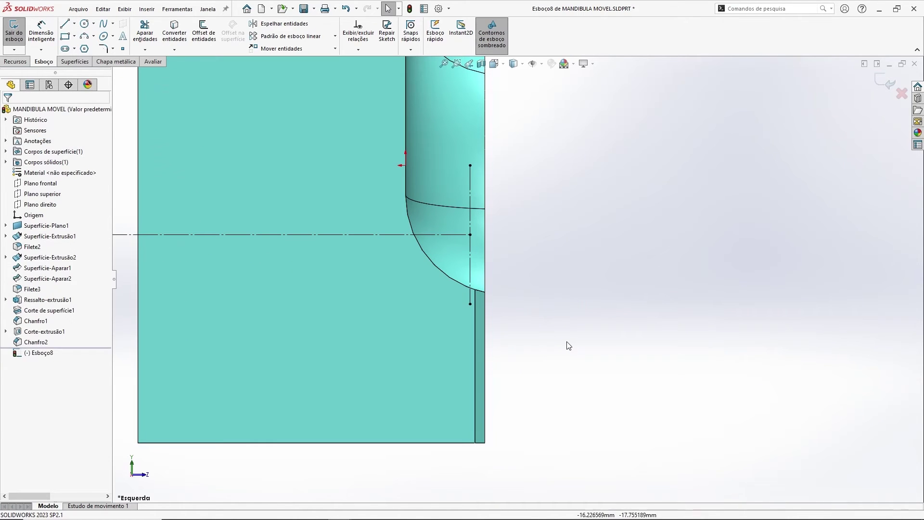
Sketch a closed trapezoid about 3.3 mm high outside the jaw's front face, with its wider base facing the hole axis.
left_click(65, 24)
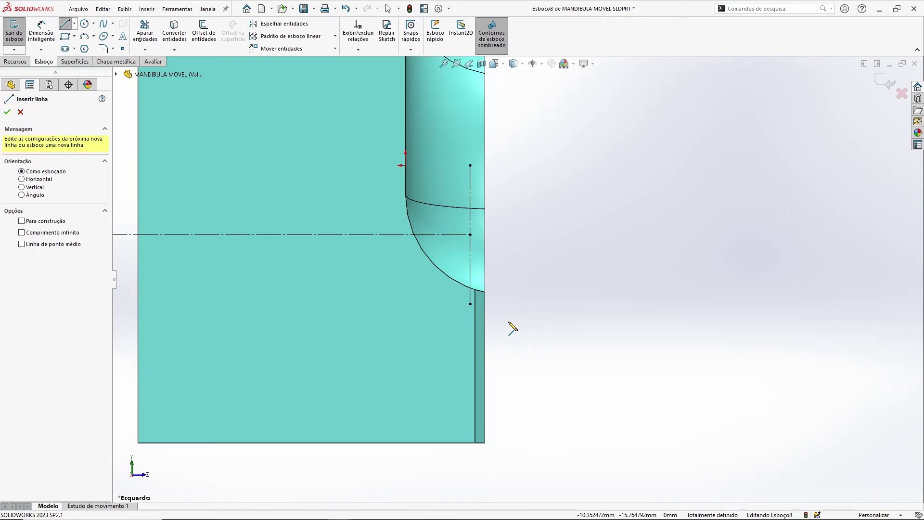
left_click(509, 321)
left_click(553, 321)
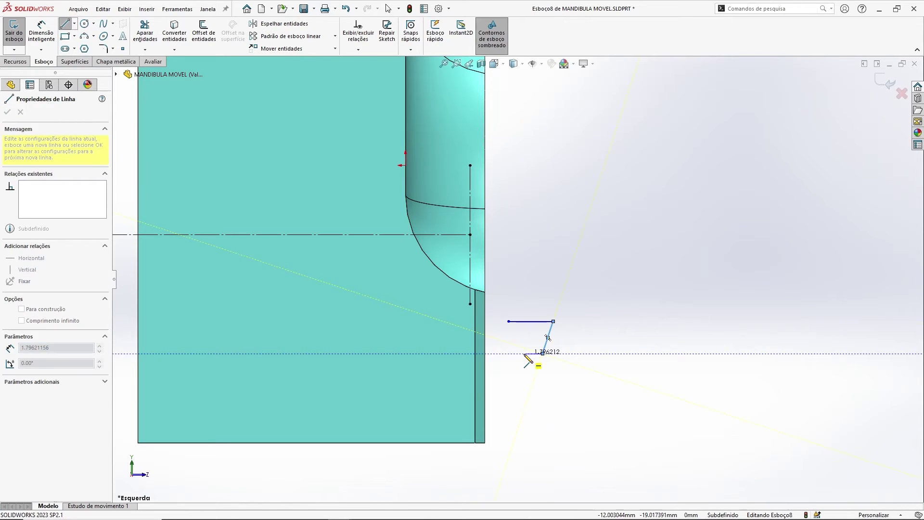
left_click(543, 353)
left_click(518, 353)
left_click(509, 321)
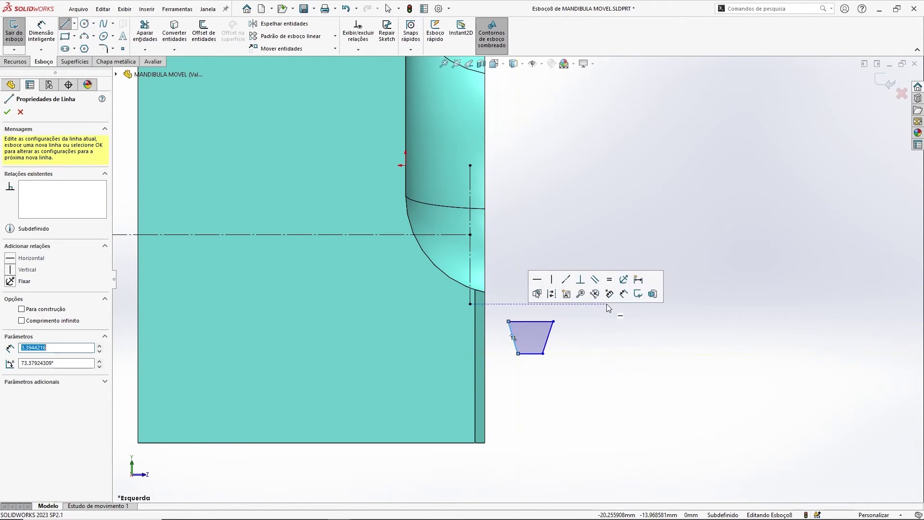
key("Escape")
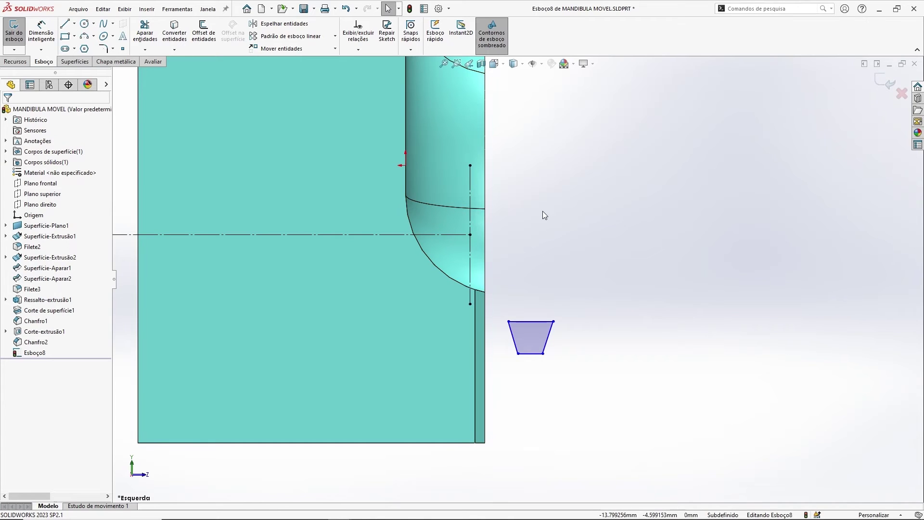
Connect the midpoints of the trapezoid's two parallel bases with a vertical construction line.
scroll(554, 381, "down", 3)
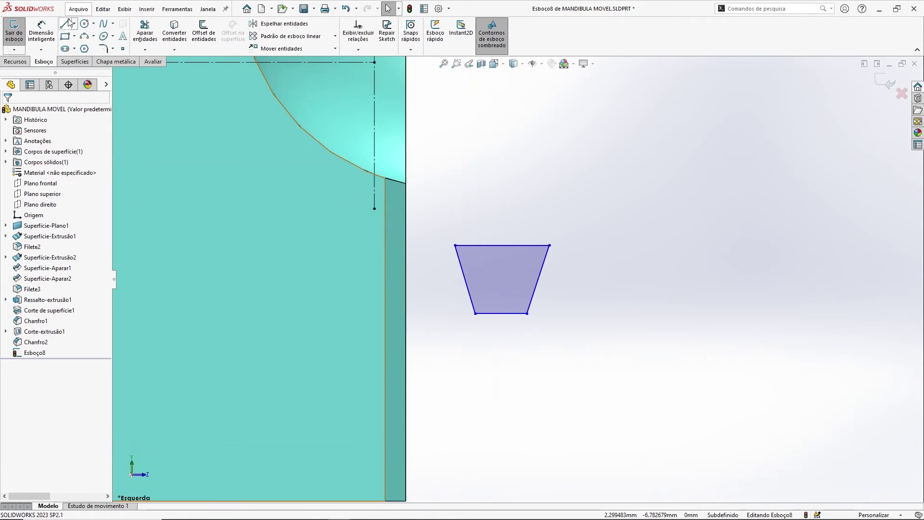
left_click(65, 23)
left_click(502, 245)
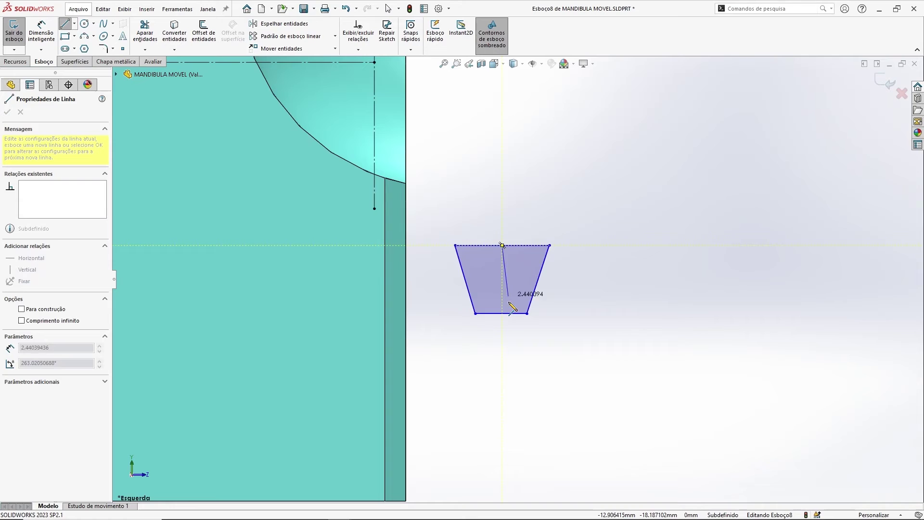
left_click(502, 313)
key("Escape")
left_click(501, 277)
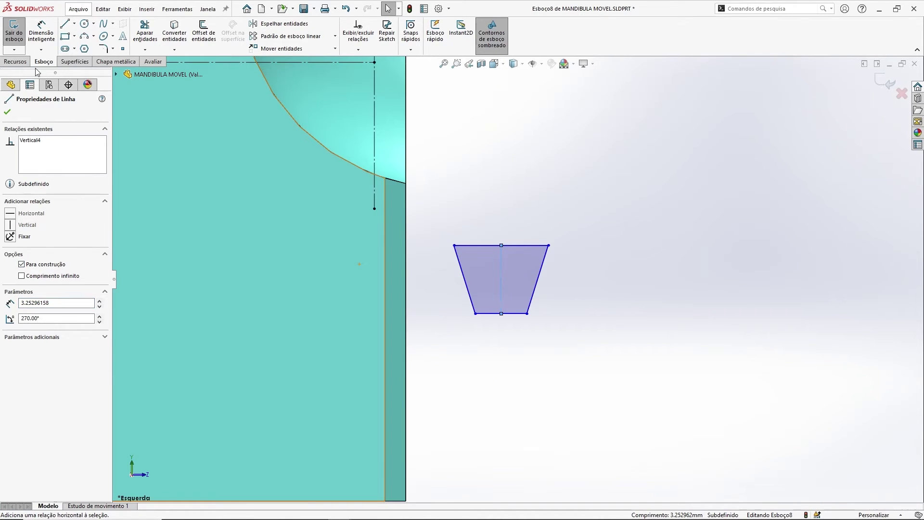
Dimension the angle between the trapezoid's two slanted sides as 29°.
left_click(45, 36)
left_click(458, 262)
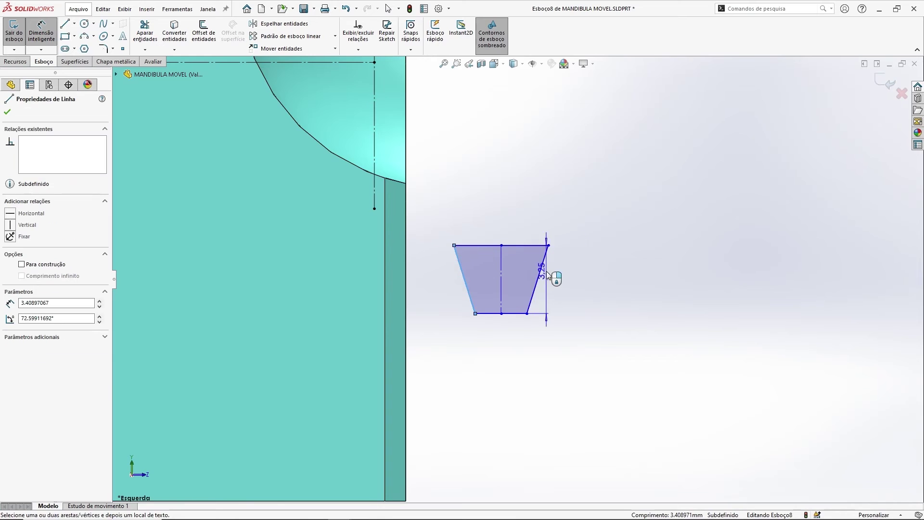
left_click(542, 269)
left_click(514, 193)
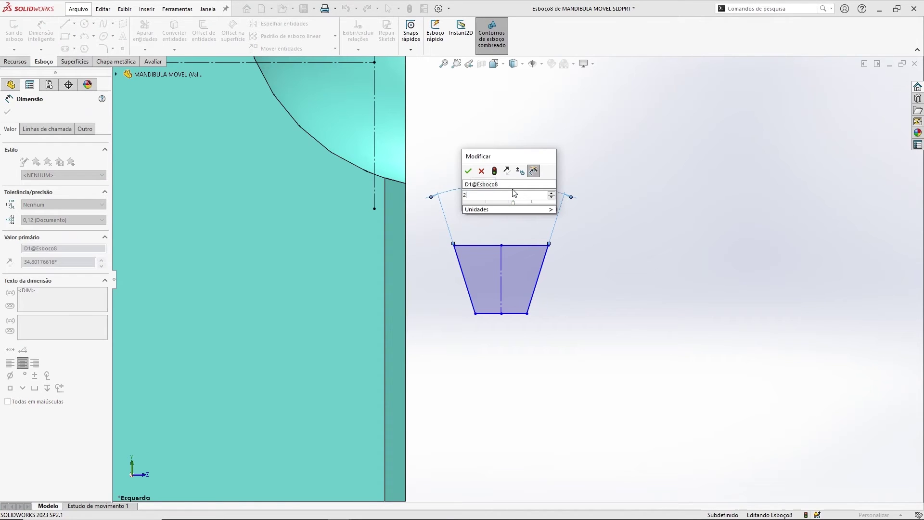
type("29")
key("Return")
Dimension the trapezoid's shorter base with the expression 0,37*2.
left_click(510, 315)
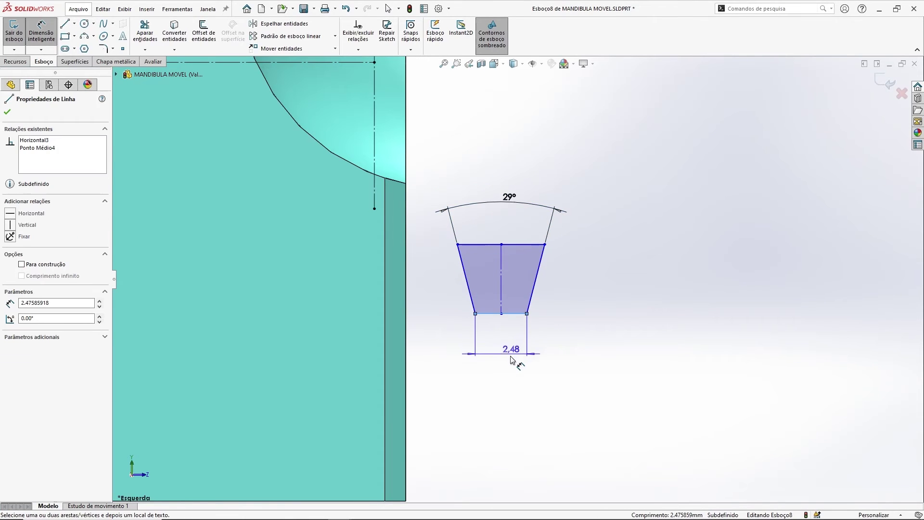
left_click(505, 360)
type("0")
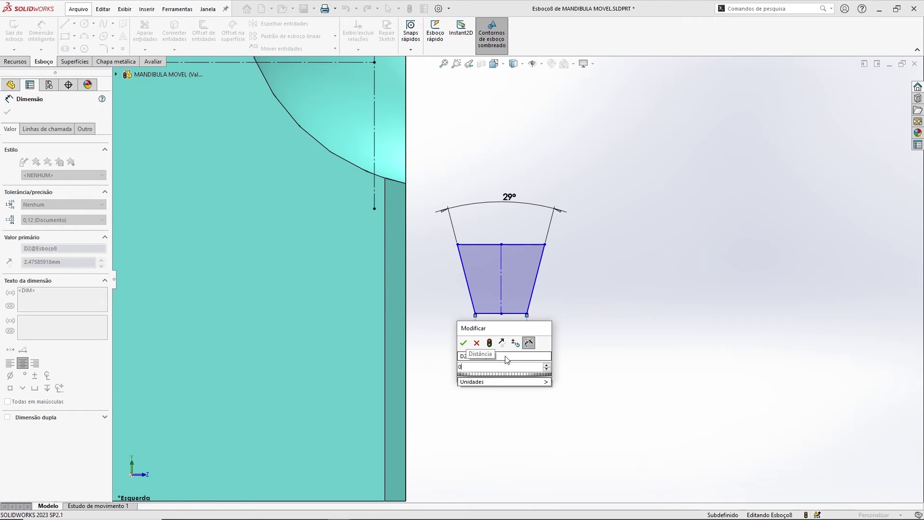
type(",37*2")
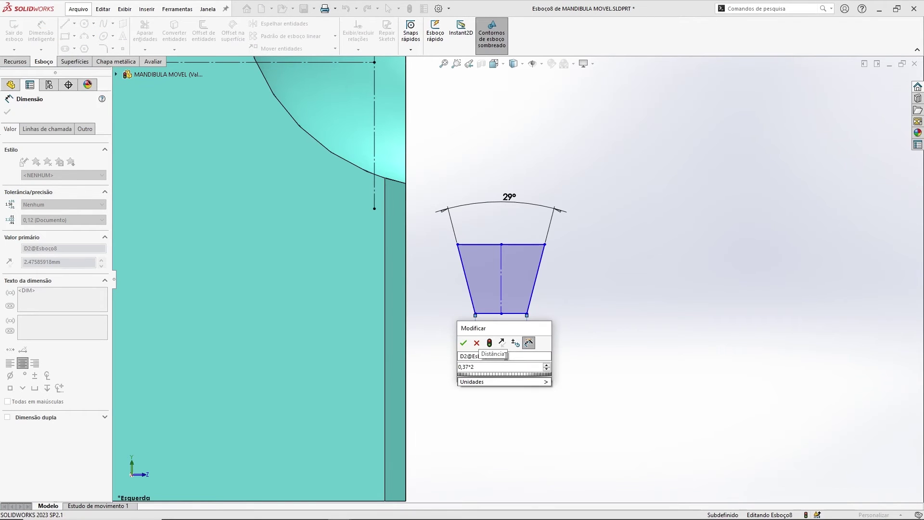
key("Return")
Dimension the trapezoid's height between its two parallel bases as 1 mm.
left_click(534, 245)
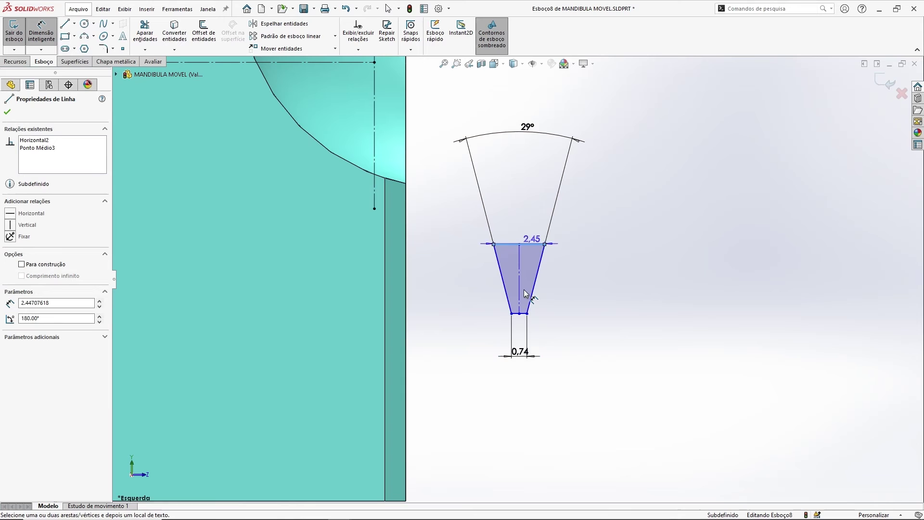
left_click(524, 313)
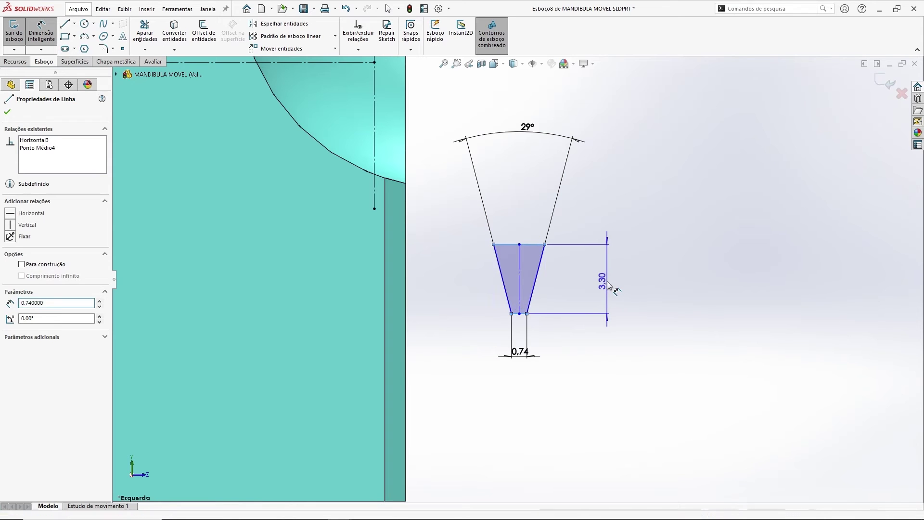
left_click(611, 284)
key("Return")
key("Escape")
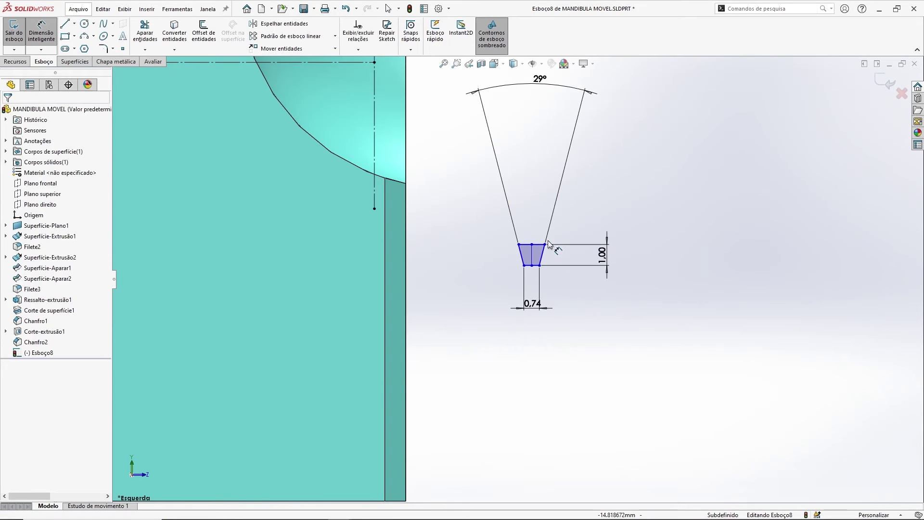
Move the trapezoid freely toward the hole axis, keeping it just outside the jaw's front face.
left_click_drag(517, 243, 487, 196)
left_click(487, 198)
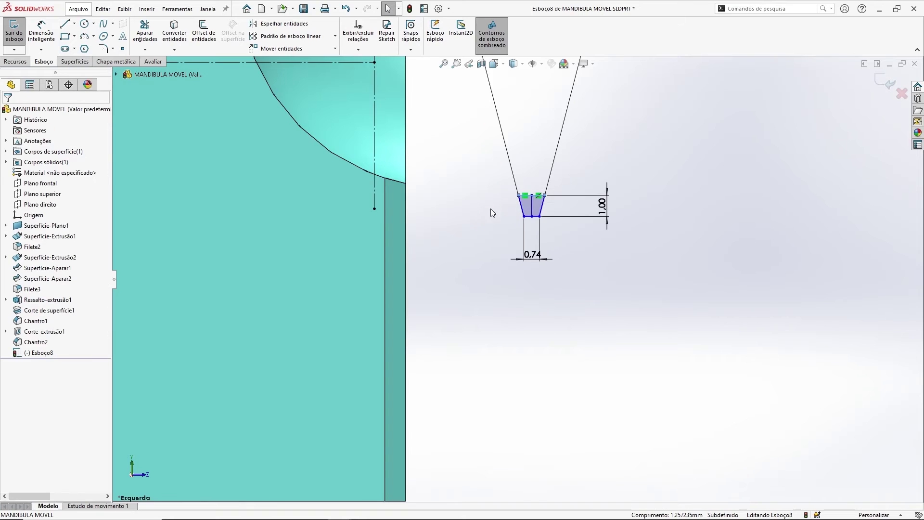
scroll(472, 198, "down", 2)
left_click_drag(552, 212, 455, 204)
left_click(423, 316)
scroll(364, 220, "up", 3)
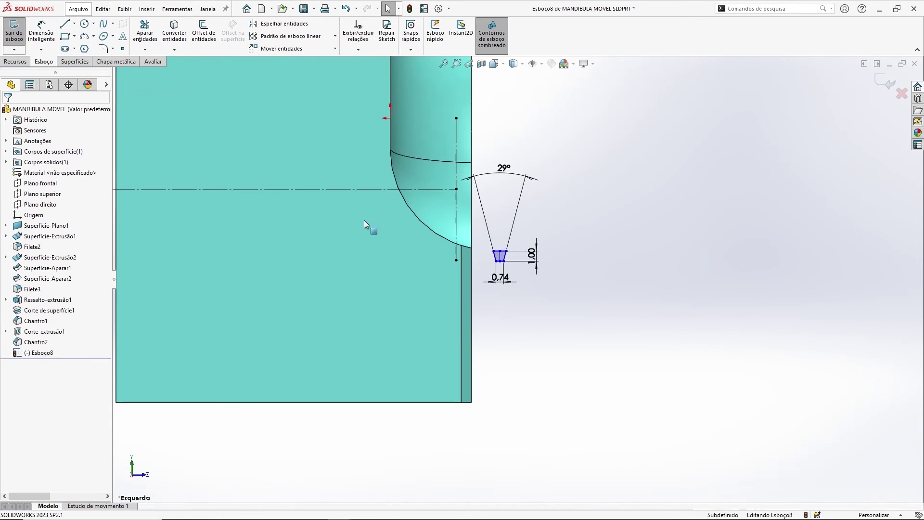
Dimension the distance from the hole's horizontal axis to the trapezoid's wider base as 7 mm.
left_click(45, 35)
scroll(448, 185, "down", 2)
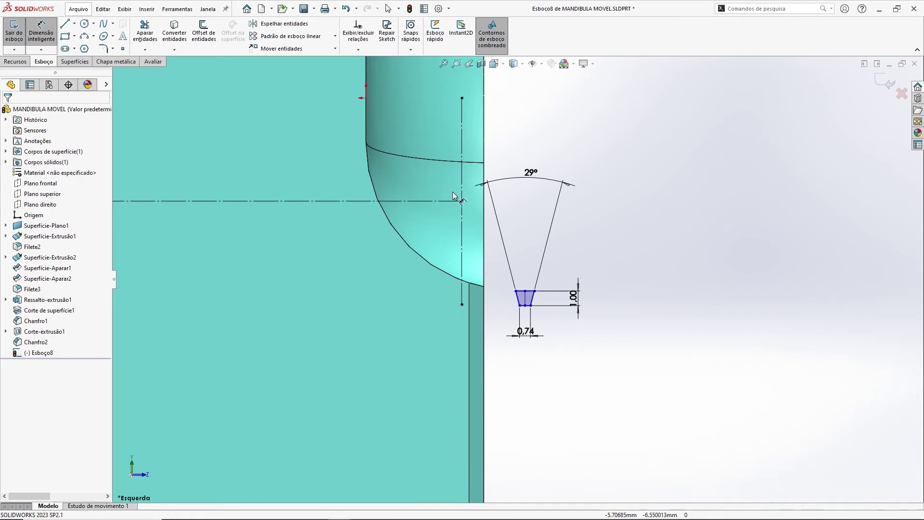
left_click(443, 201)
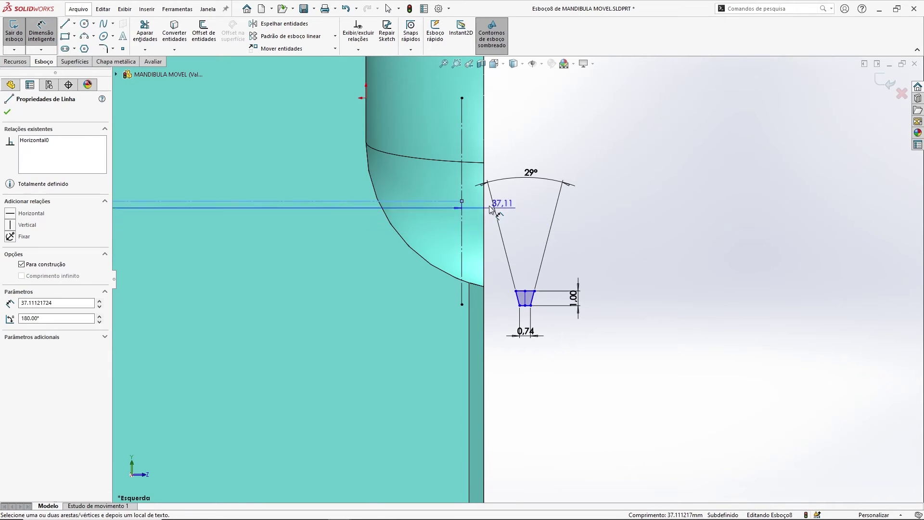
left_click(522, 291)
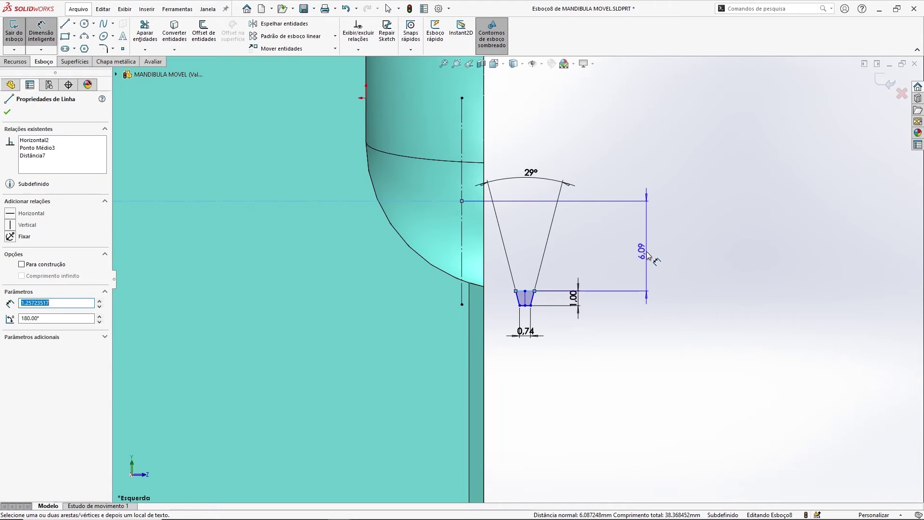
left_click(649, 255)
type("7")
key("Return")
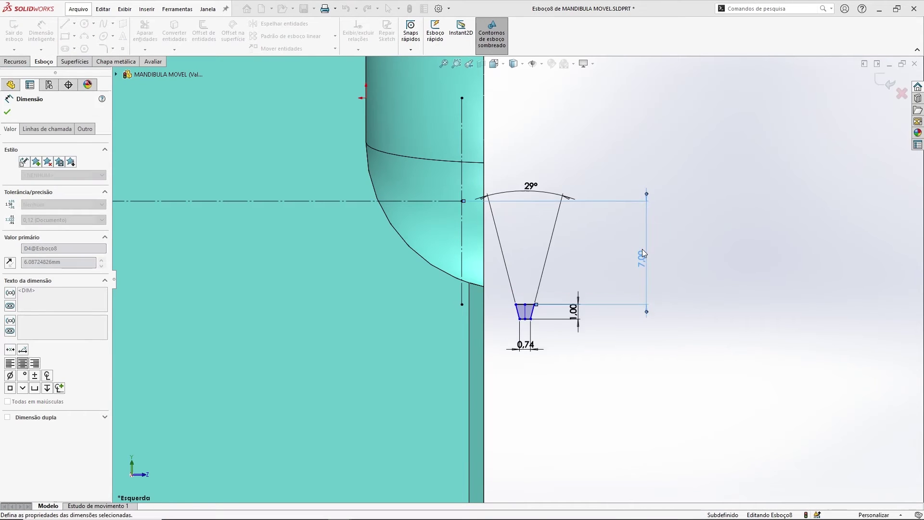
key("Escape")
Dimension the distance from the jaw's front face to the trapezoid's vertical construction line as 1 mm.
middle_click_drag(642, 249, 636, 261)
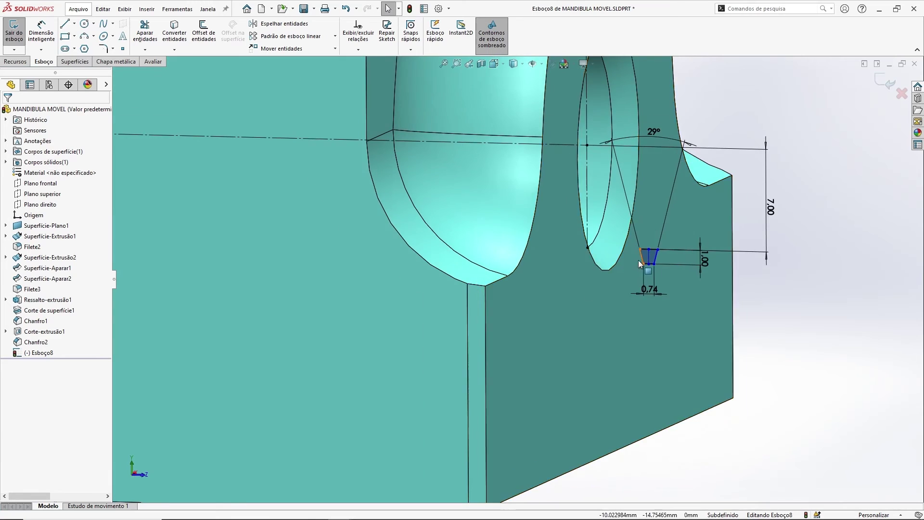
scroll(636, 261, "down", 5)
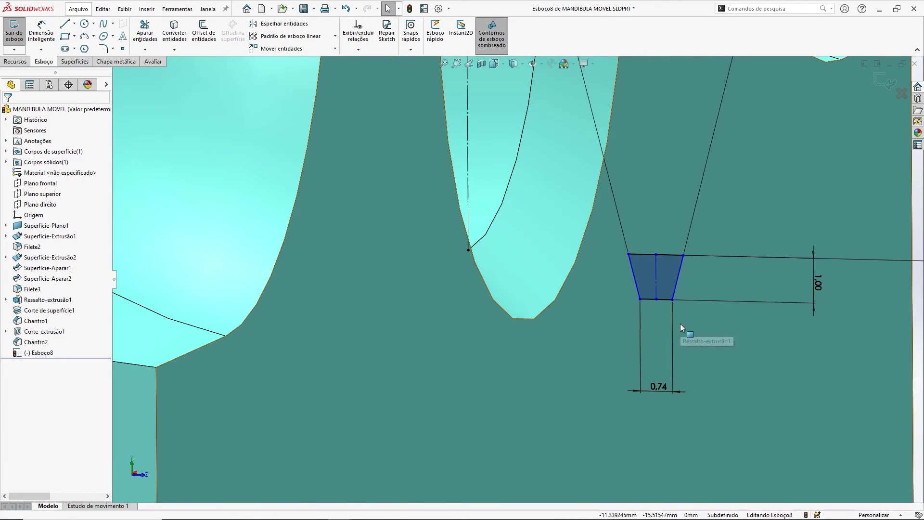
key("ctrl+3")
scroll(615, 380, "down", 6)
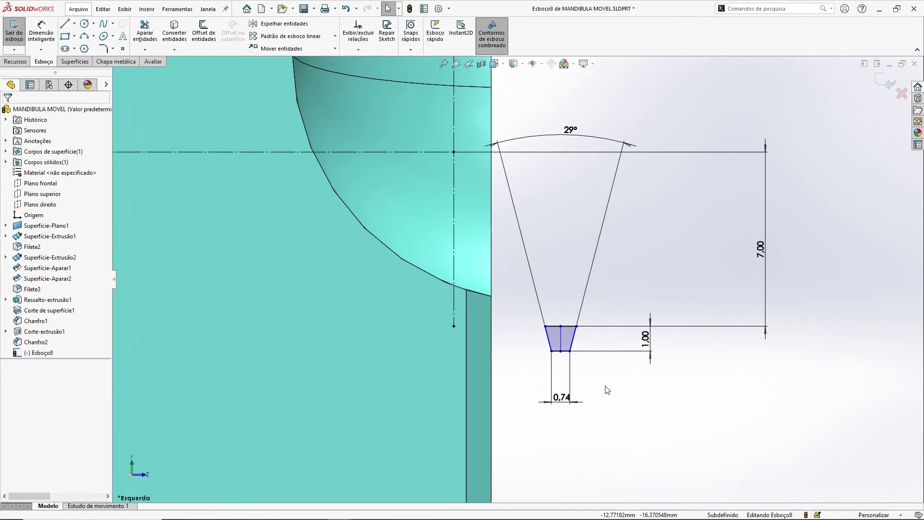
mouse_move(620, 305)
left_mouse_down()
mouse_move(527, 298)
mouse_move(557, 301)
mouse_move(543, 304)
left_mouse_up()
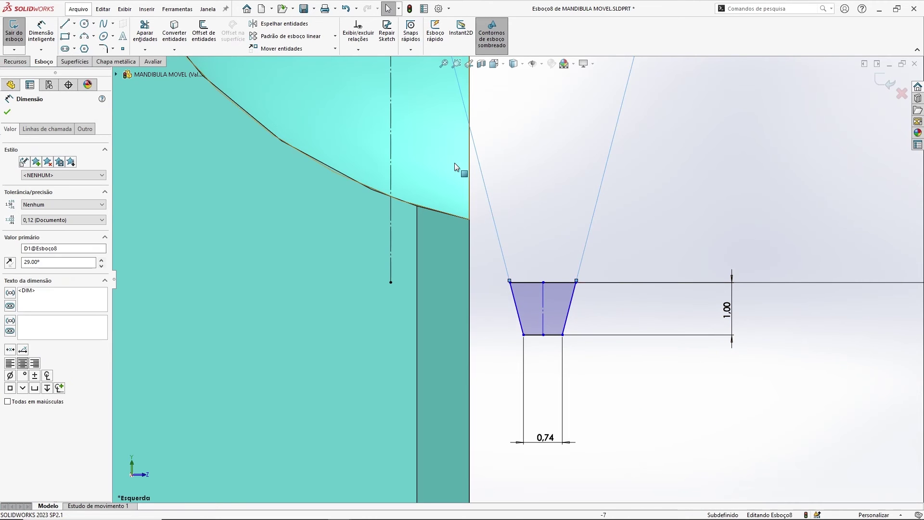
left_click(43, 31)
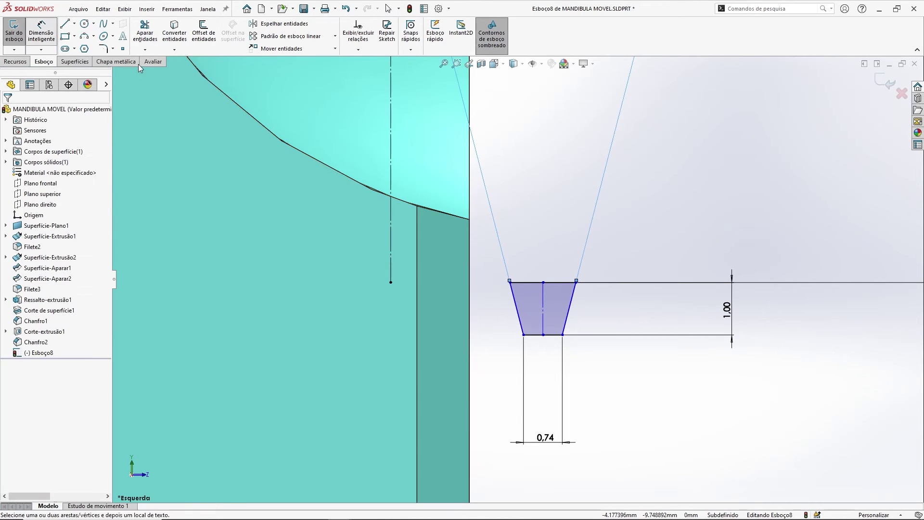
left_click(544, 300)
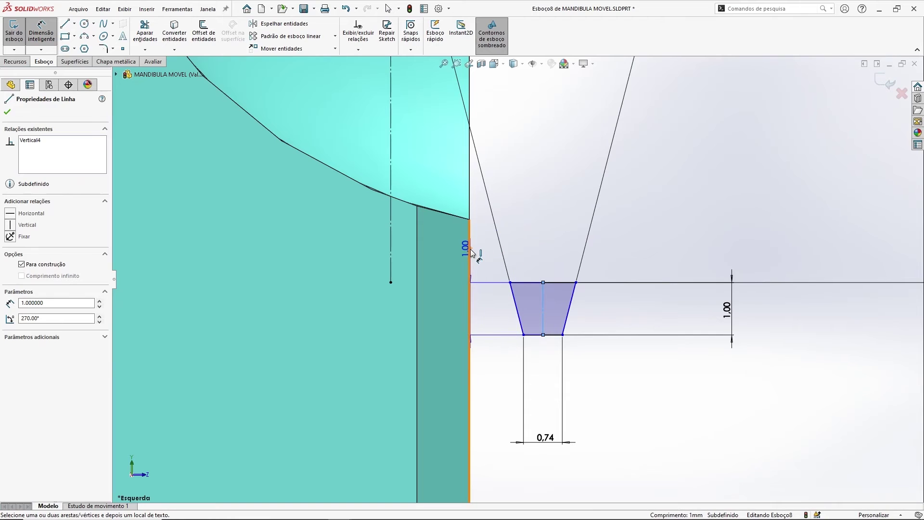
left_click(470, 289)
scroll(515, 278, "up", 3)
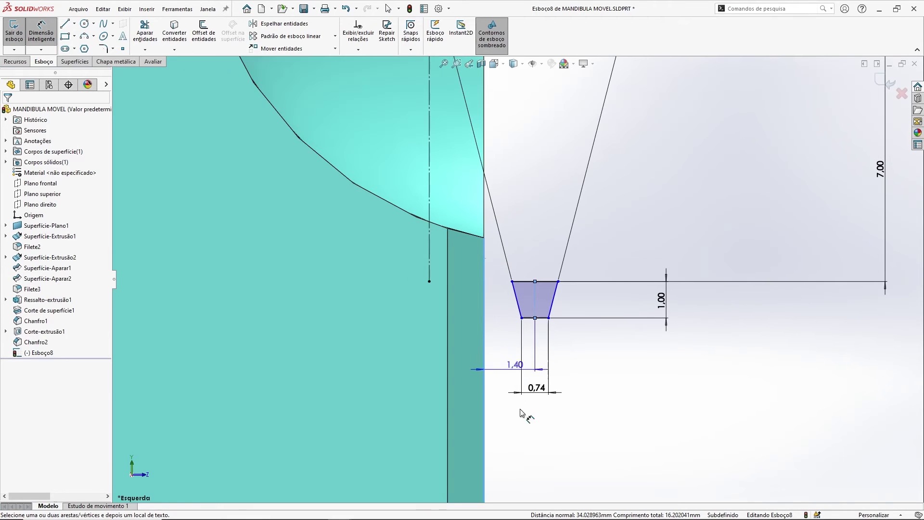
left_click(510, 460)
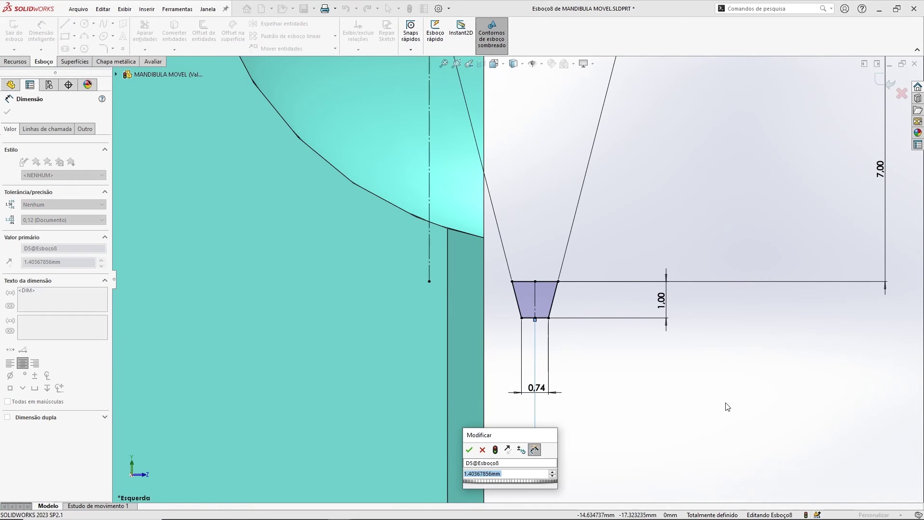
key("Return")
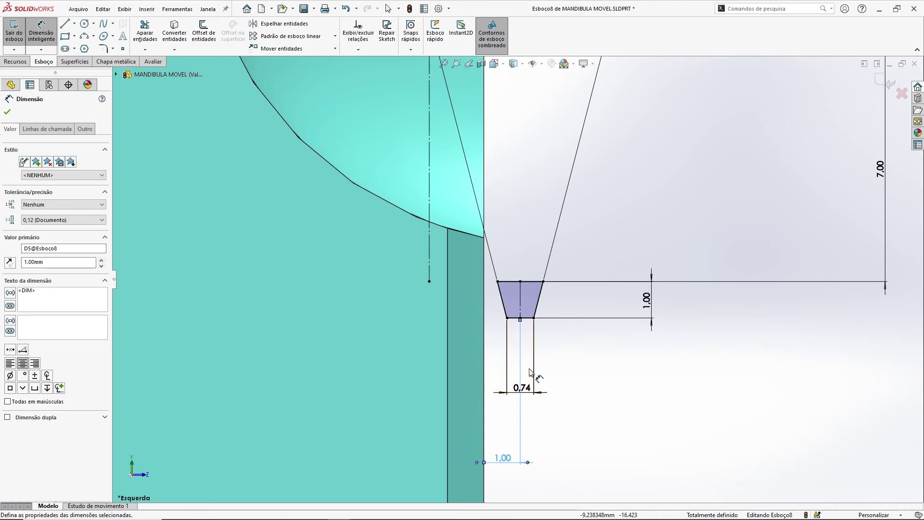
scroll(566, 385, "up", 3)
key("Escape")
scroll(618, 389, "up", 2)
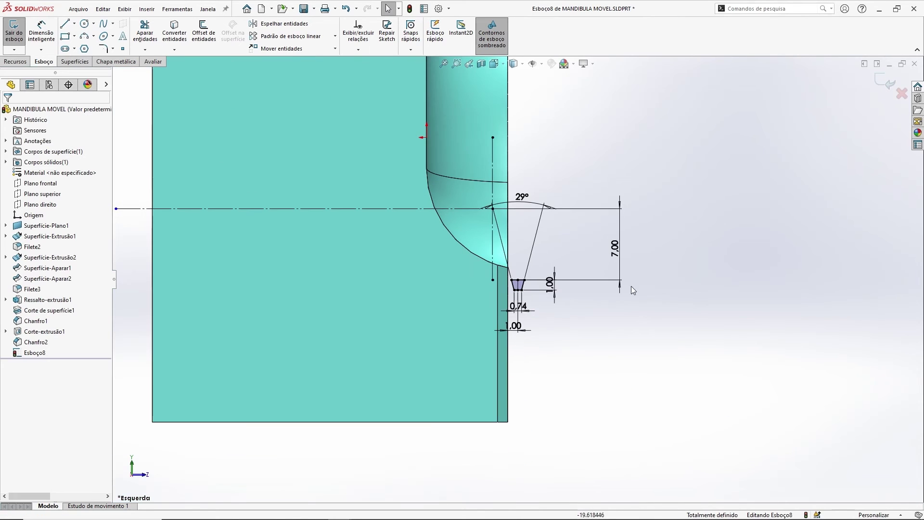
Close the thread profile sketch and start a helix with its base sketch on the flat face around the hole.
left_click(886, 83)
middle_click_drag(666, 185, 549, 332)
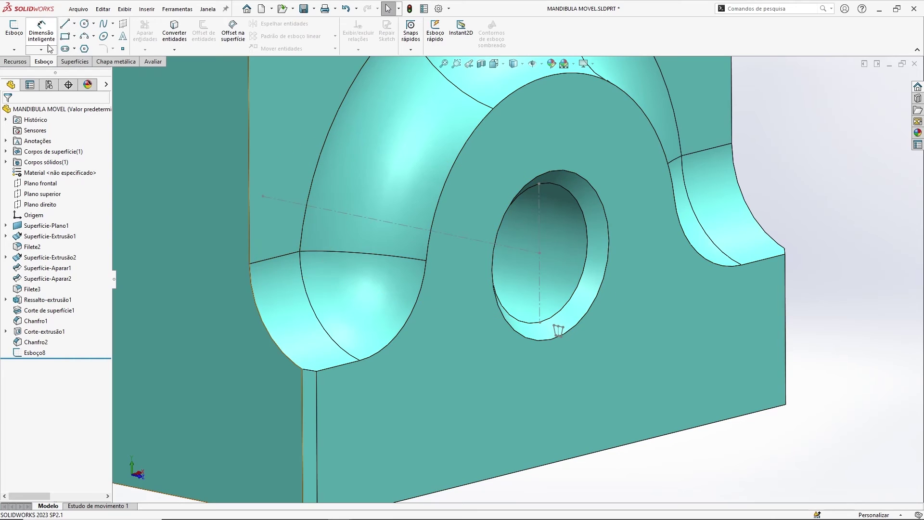
left_click(16, 61)
left_click(504, 48)
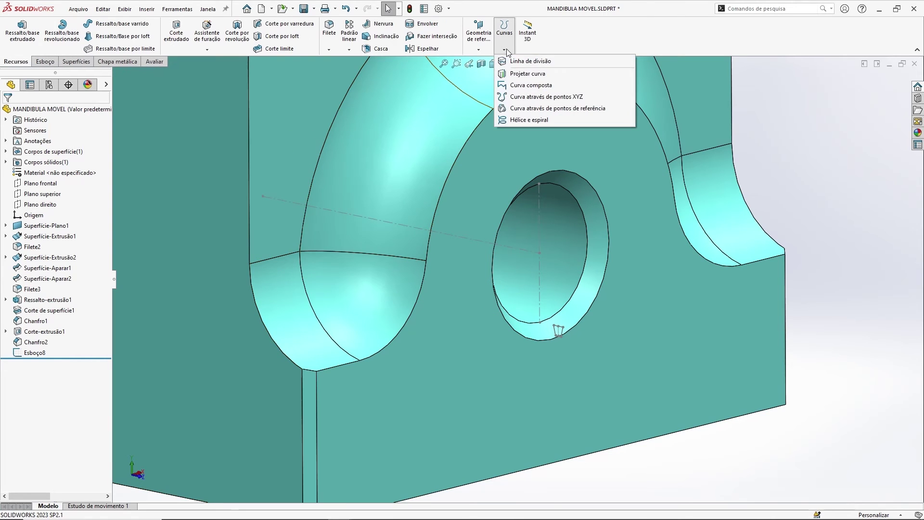
left_click(523, 120)
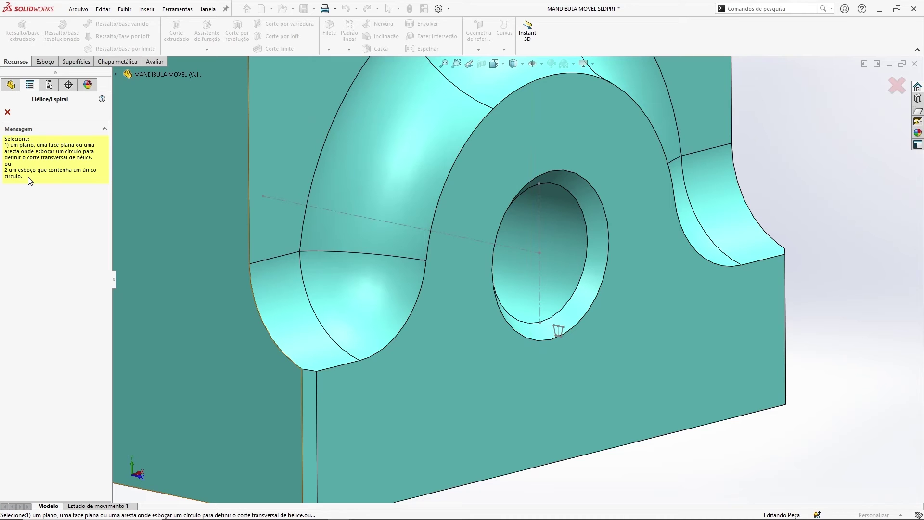
left_click(604, 158)
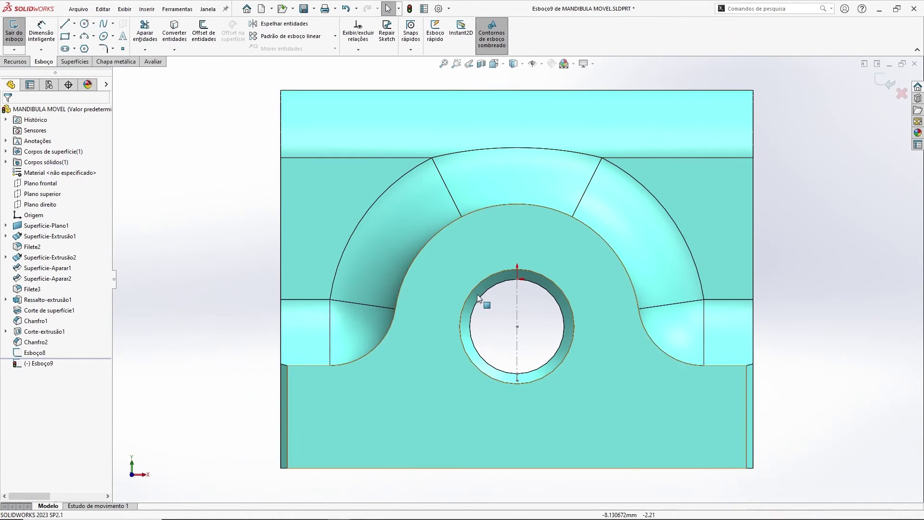
Convert the 14 mm hole's circular edge into the helix base sketch and finish that sketch.
left_click(178, 34)
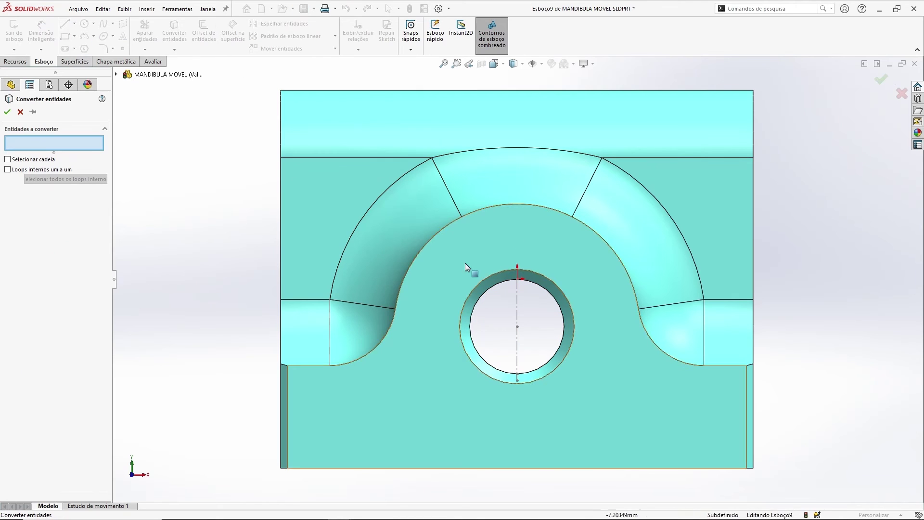
left_click(497, 288)
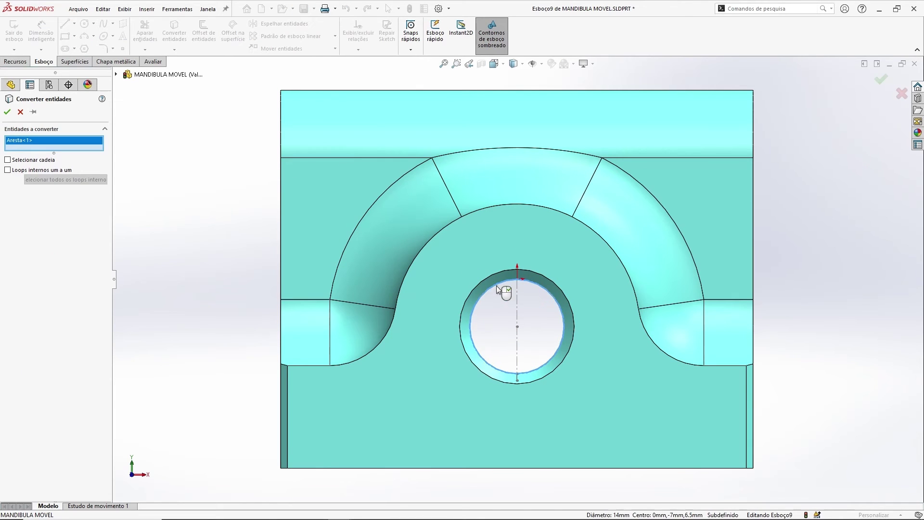
right_click(500, 311)
middle_click_drag(505, 328, 628, 383)
left_click(893, 85)
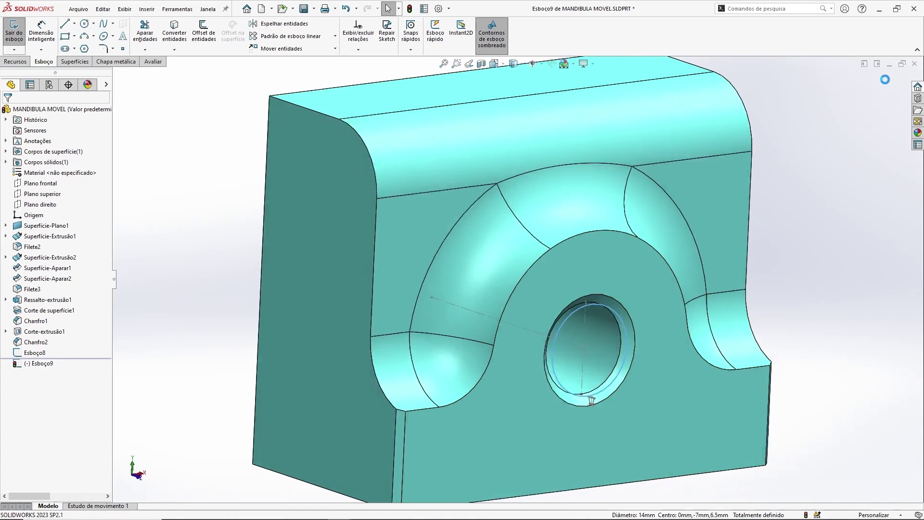
Set the helix height to 40 mm so the spiral spans the movable jaw's hole, and finish the helix.
middle_click_drag(448, 287, 564, 303)
scroll(565, 304, "up", 5)
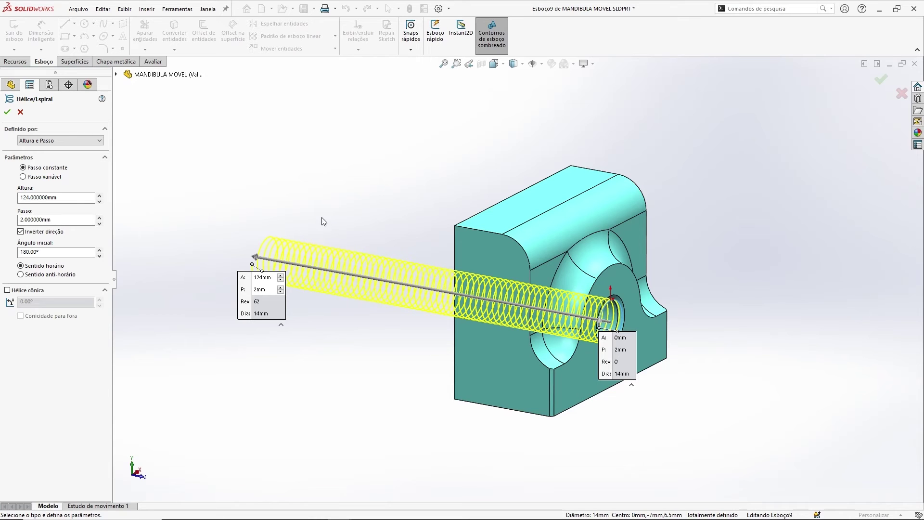
middle_click_drag(370, 206, 136, 210)
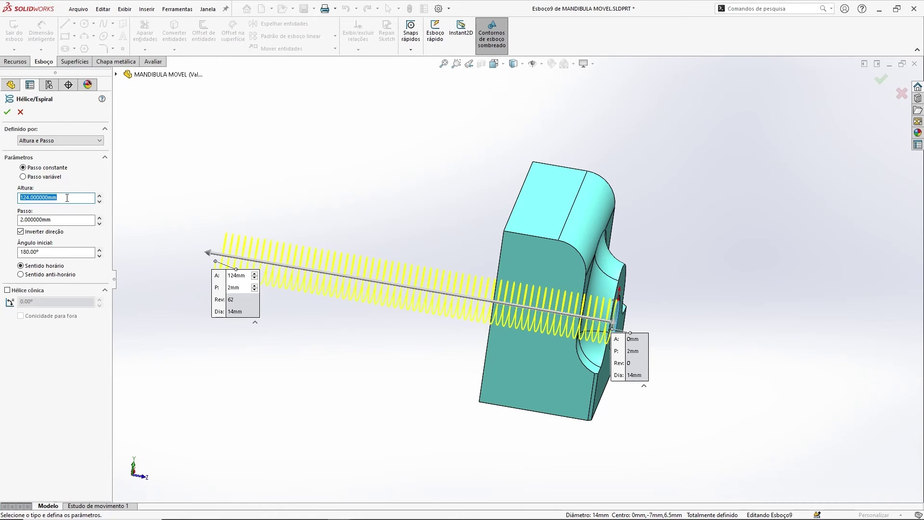
type("40")
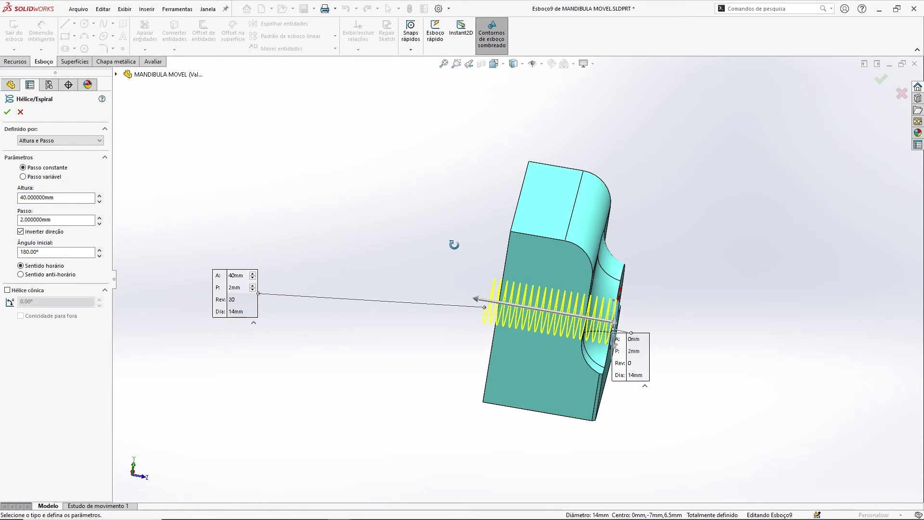
scroll(517, 307, "down", 5)
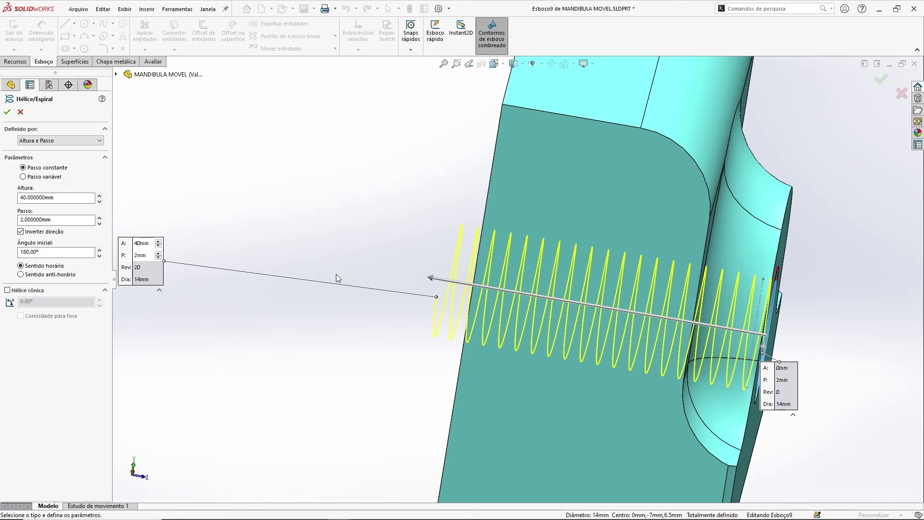
middle_click_drag(324, 268, 491, 205)
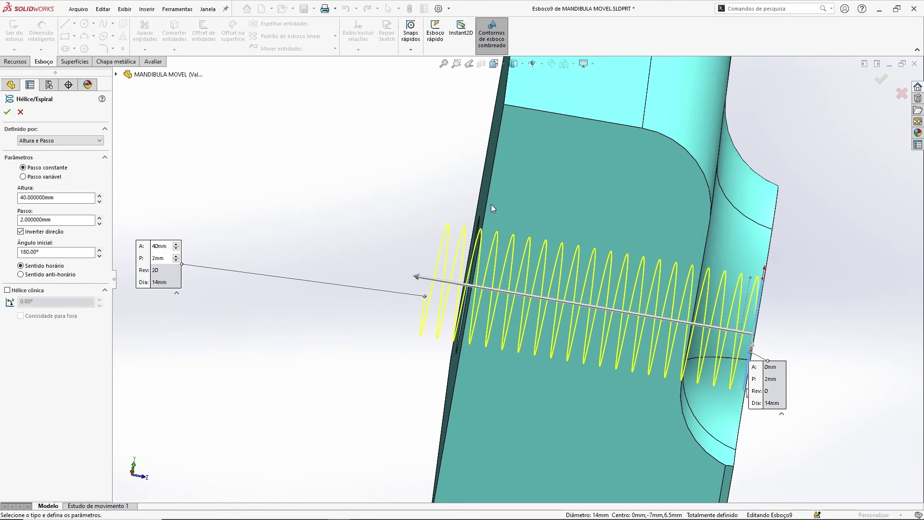
scroll(526, 278, "up", 5)
middle_click_drag(526, 278, 433, 217)
left_click(8, 111)
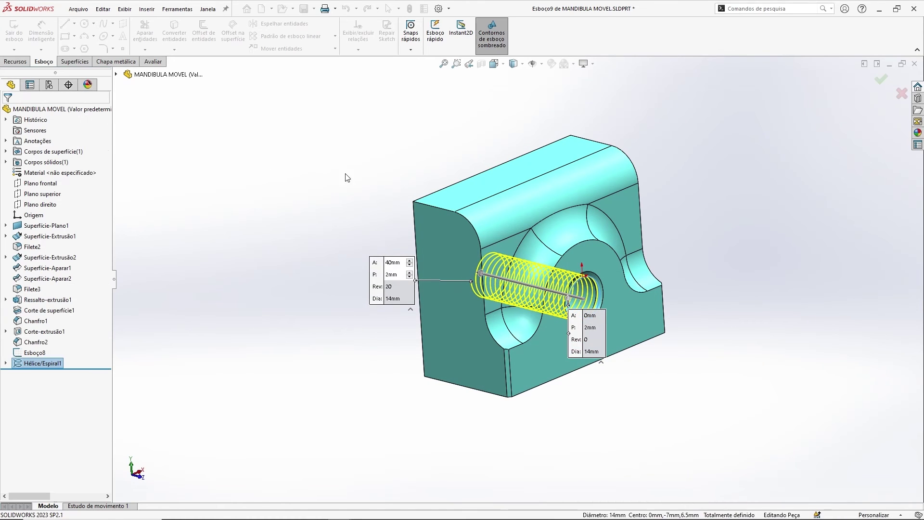
Cut the internal thread by sweeping the trapezoidal profile along the helix, with the sweep set to Direction 2 into the jaw.
scroll(657, 316, "down", 6)
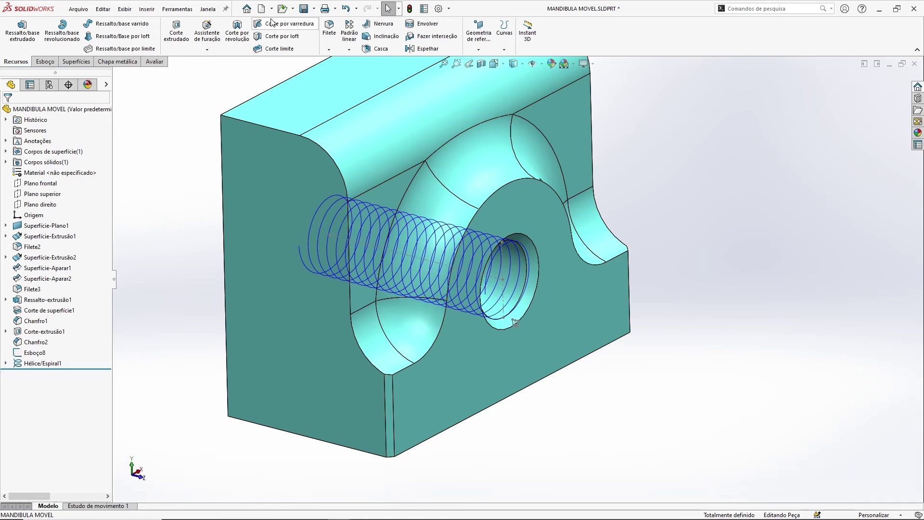
left_click(289, 24)
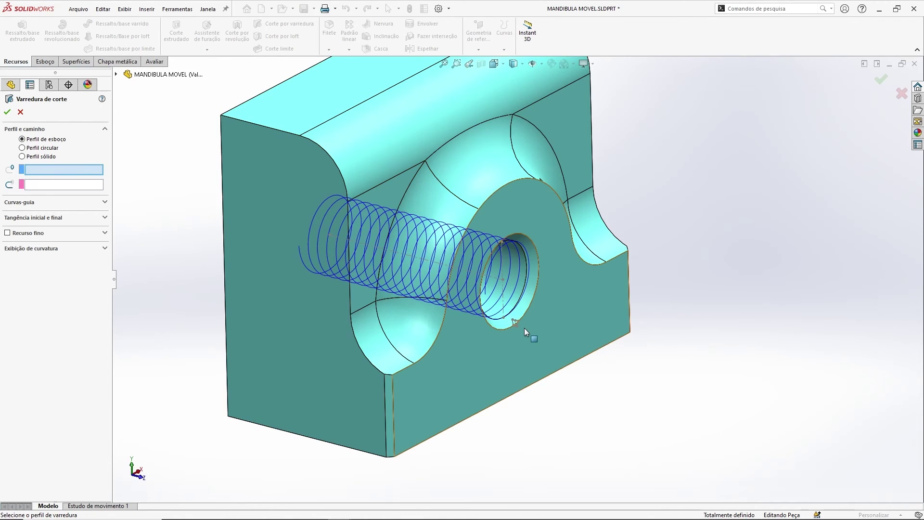
scroll(523, 325, "down", 5)
left_click(492, 289)
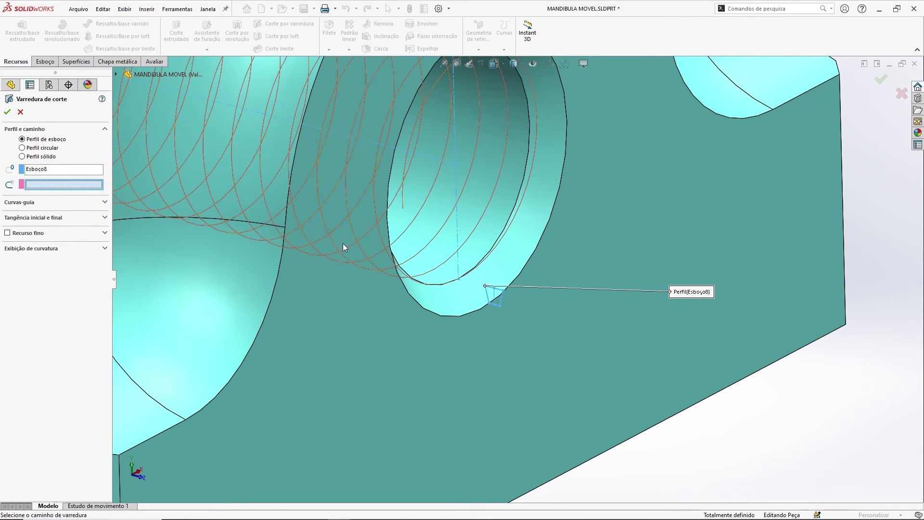
left_click(332, 239)
scroll(371, 231, "up", 5)
middle_click_drag(382, 214, 584, 313)
scroll(504, 321, "down", 3)
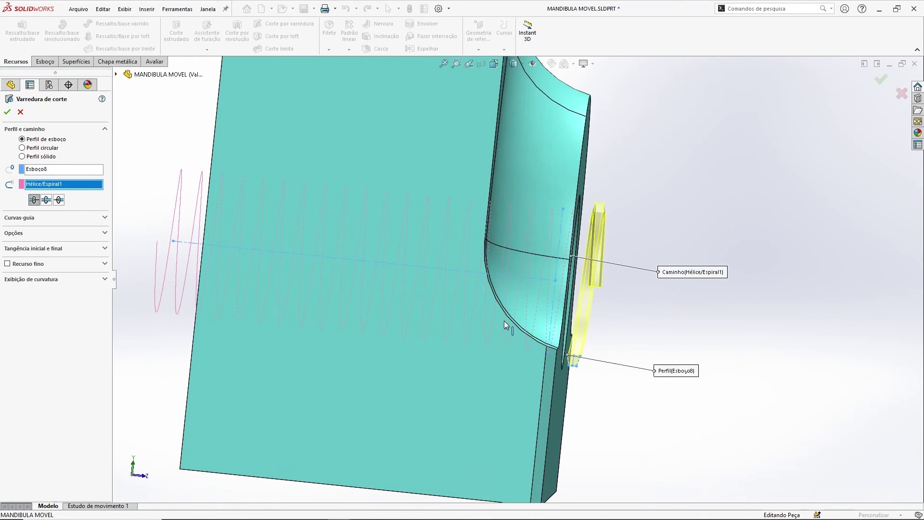
left_click(58, 199)
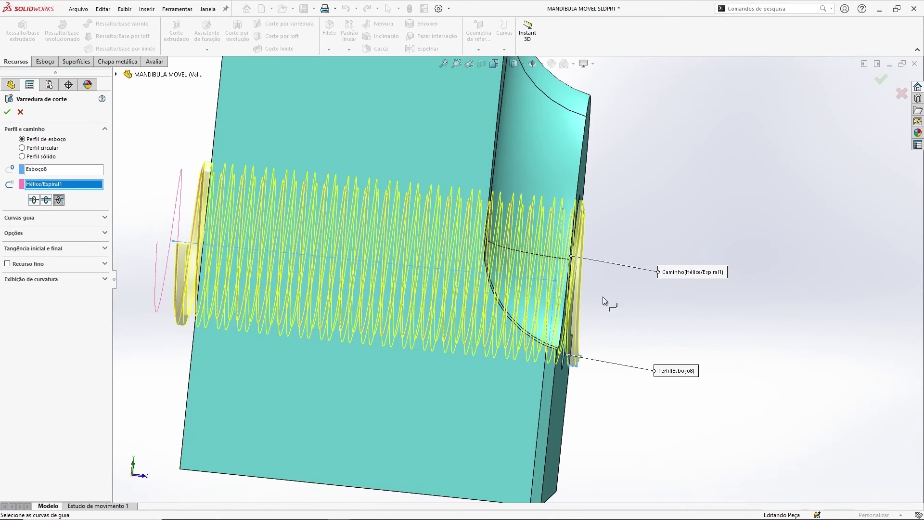
middle_click_drag(238, 229, 465, 256)
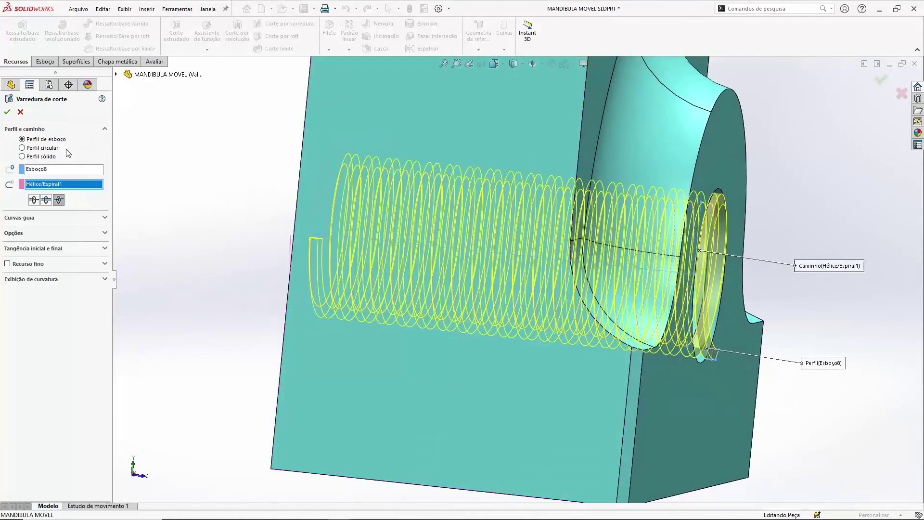
left_click(7, 112)
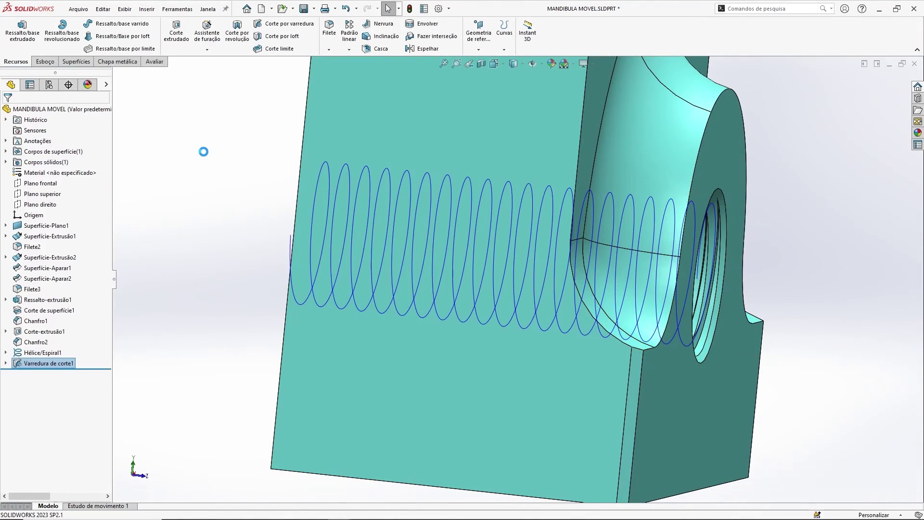
Hide the helix curve in the movable jaw.
mouse_move(577, 254)
middle_mouse_down()
mouse_move(555, 264)
mouse_move(467, 227)
mouse_move(526, 253)
mouse_move(329, 259)
middle_mouse_up()
left_click(360, 232)
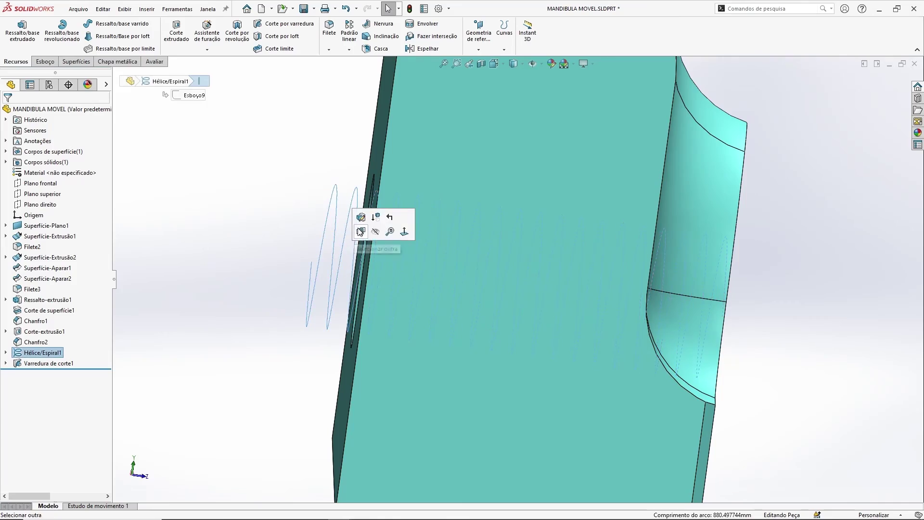
left_click(375, 231)
Examine the internal thread through the movable jaw's hole from both the front and back faces.
middle_click_drag(268, 206, 509, 283)
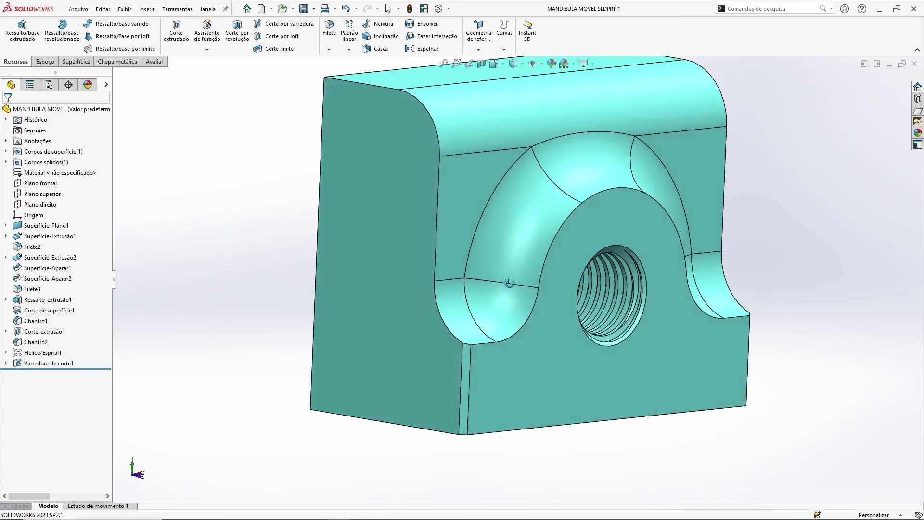
scroll(635, 322, "down", 8)
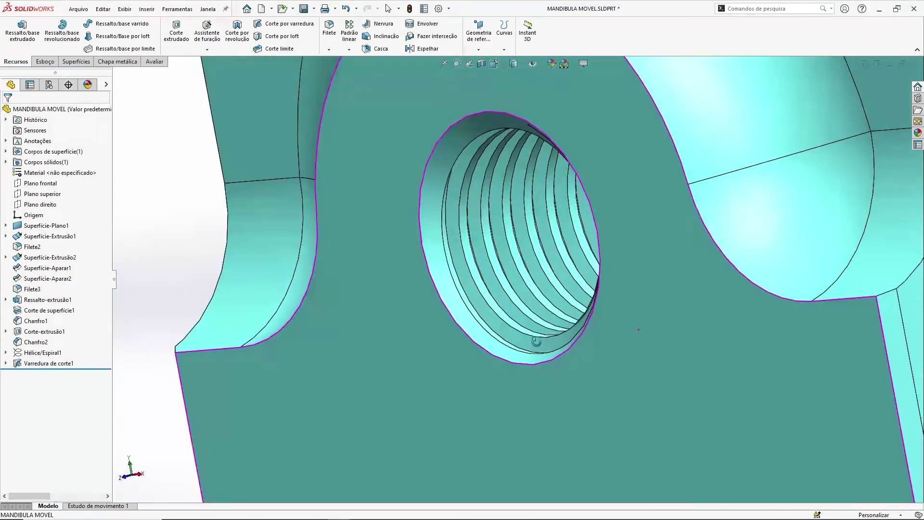
middle_click_drag(536, 342, 677, 288)
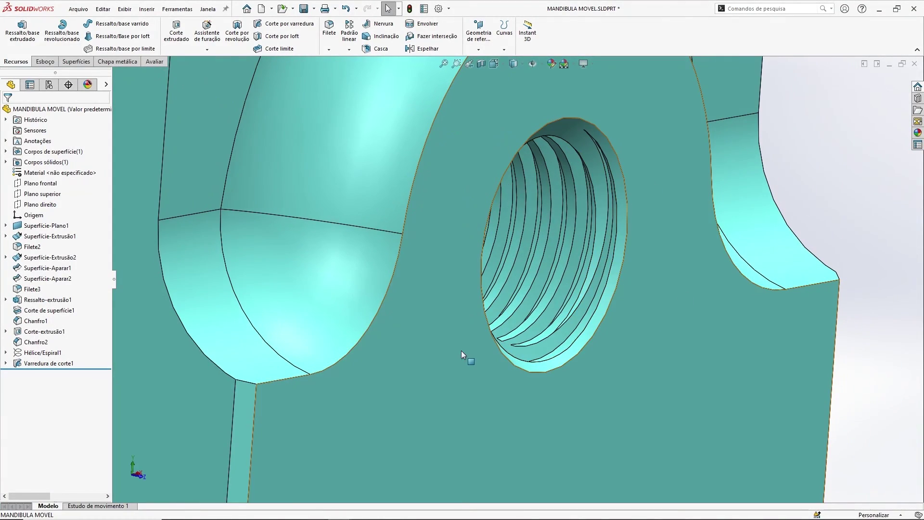
scroll(461, 351, "up", 4)
middle_click_drag(409, 362, 617, 327)
middle_click_drag(458, 335, 385, 310)
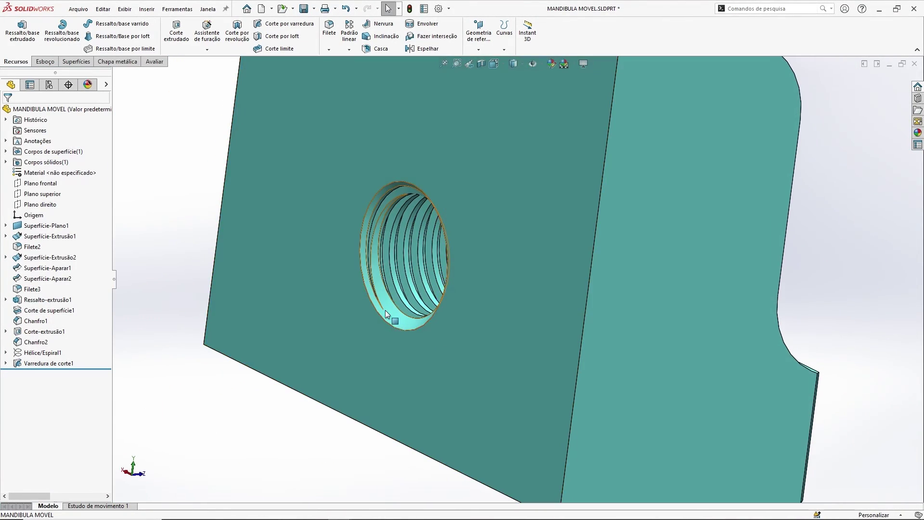
middle_click_drag(516, 366, 469, 246)
Section the movable jaw parallel to its side face at a -35 mm offset and inspect the thread profile inside the hole.
left_click(481, 64)
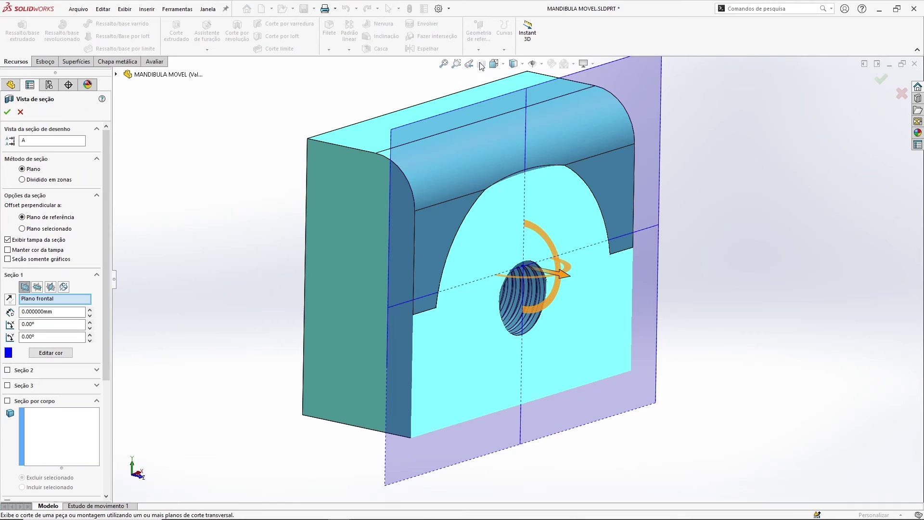
left_click(334, 270)
left_click_drag(360, 285, 461, 269)
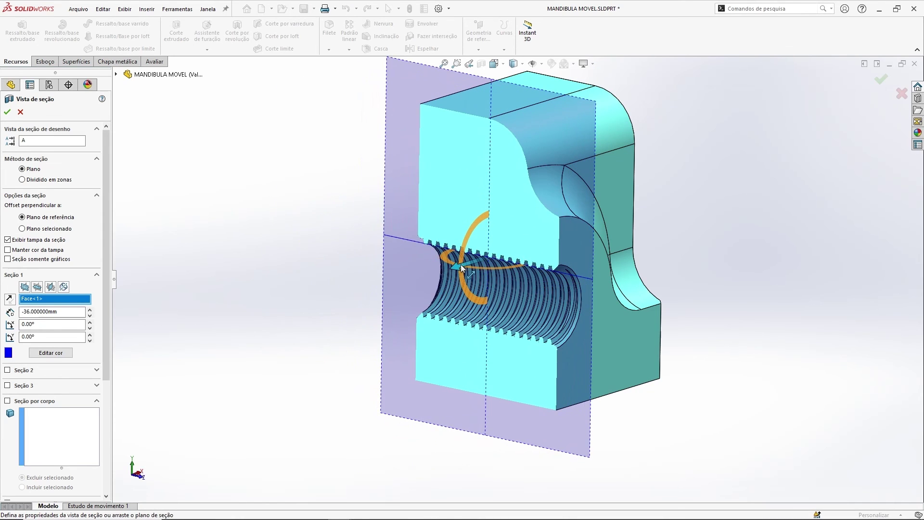
left_click_drag(69, 312, 2, 310)
type("-35")
key("Return")
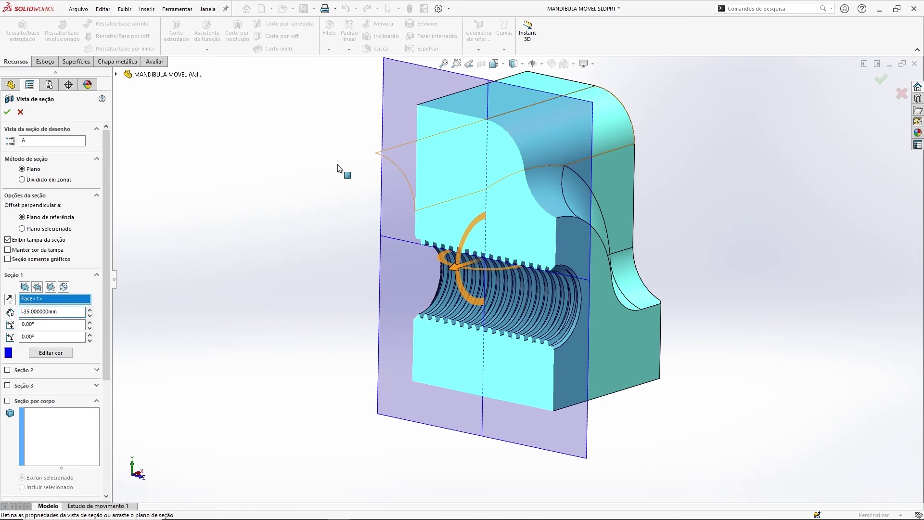
left_click(6, 112)
middle_click_drag(528, 301, 678, 345)
scroll(504, 384, "down", 5)
middle_click_drag(499, 385, 526, 366)
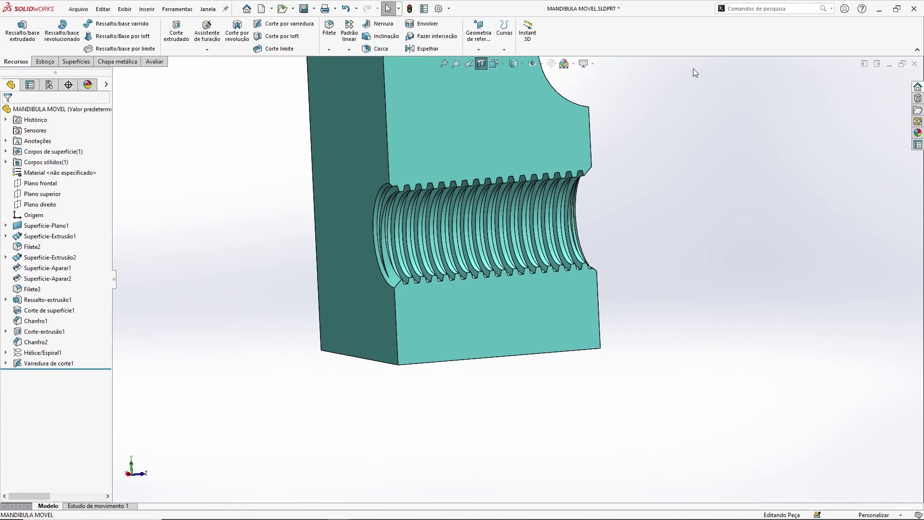
scroll(563, 220, "up", 6)
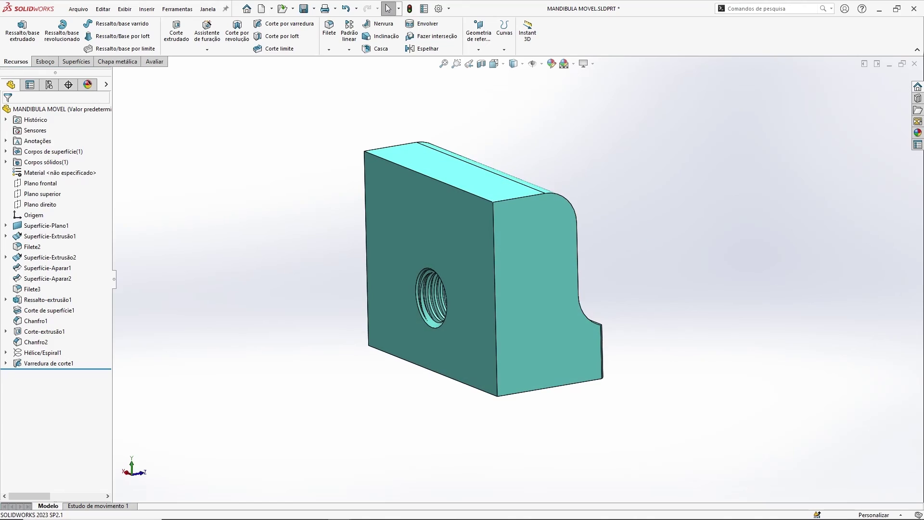
Close the movable jaw part and return to the bench vise assembly.
left_click(915, 63)
left_click(439, 262)
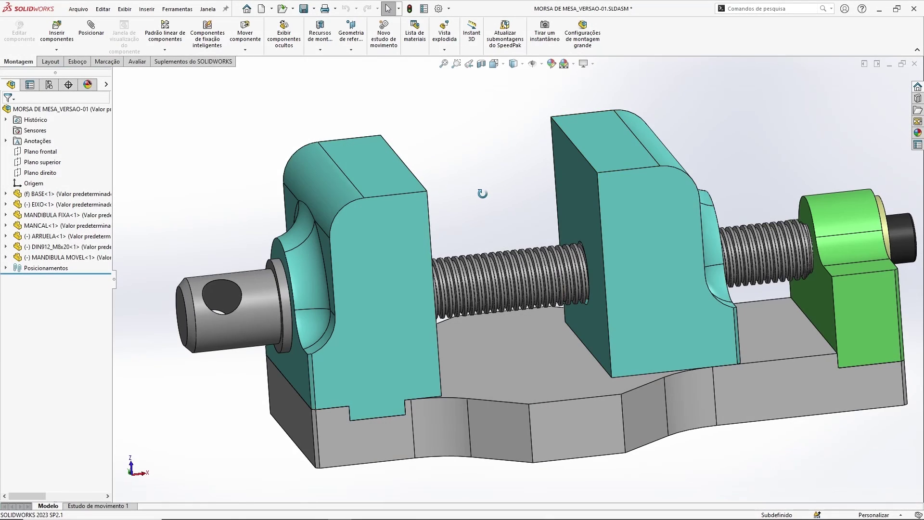
Examine the threaded shaft and how it passes through the movable jaw in the vise assembly.
middle_click_drag(483, 193, 480, 179)
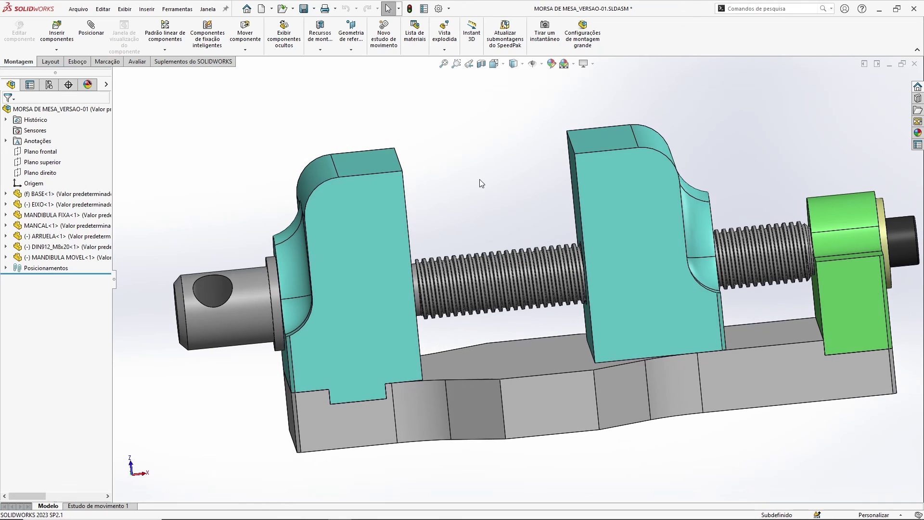
scroll(489, 196, "down", 5)
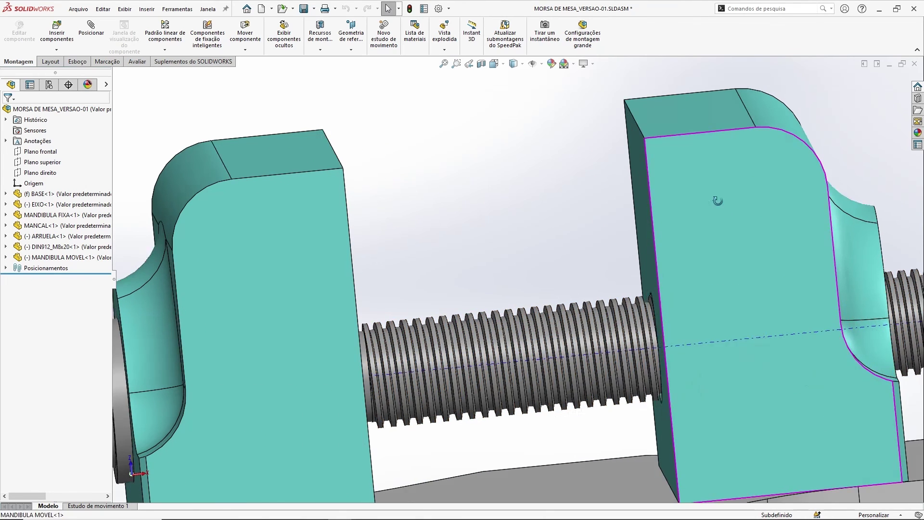
middle_click_drag(712, 201, 732, 213)
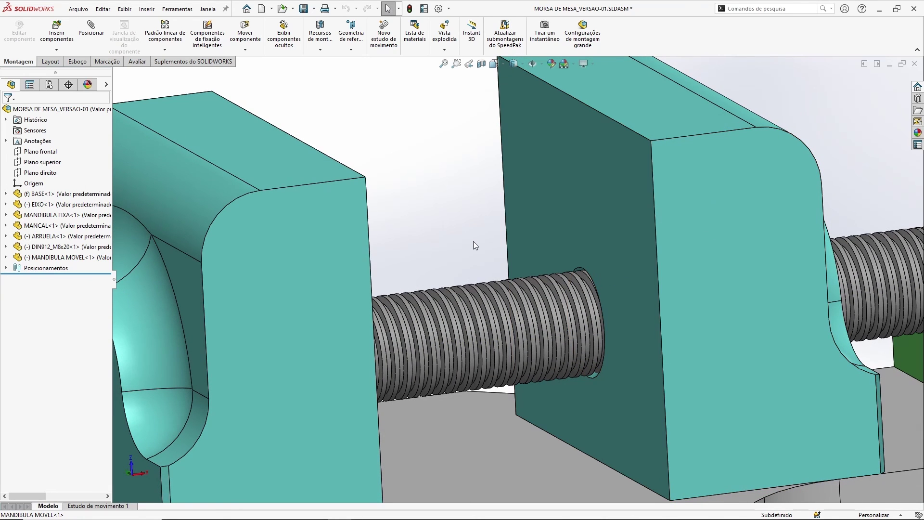
key("f")
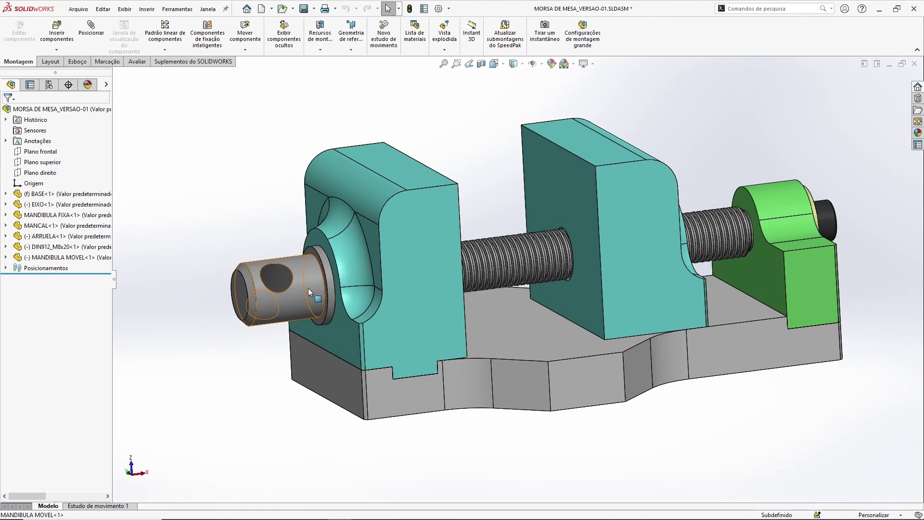
scroll(560, 242, "down", 5)
middle_click_drag(555, 190, 538, 170)
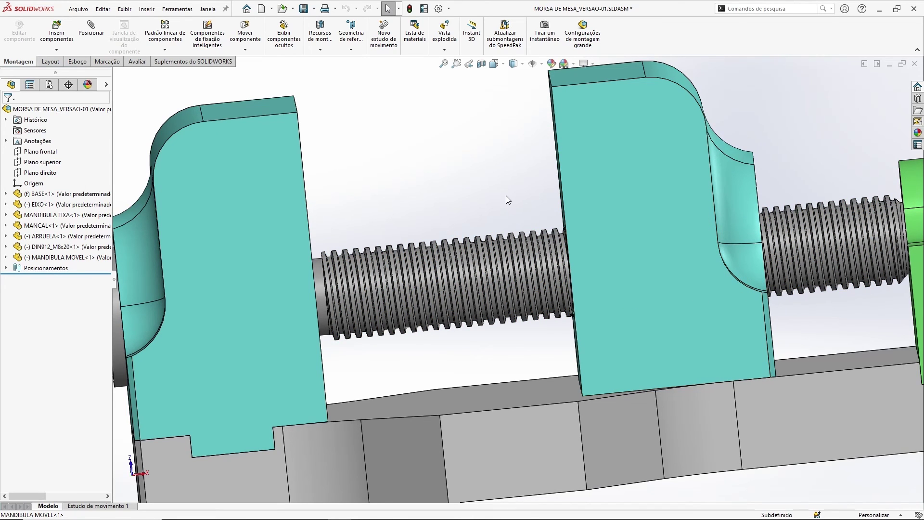
scroll(467, 211, "down", 3)
scroll(473, 207, "up", 8)
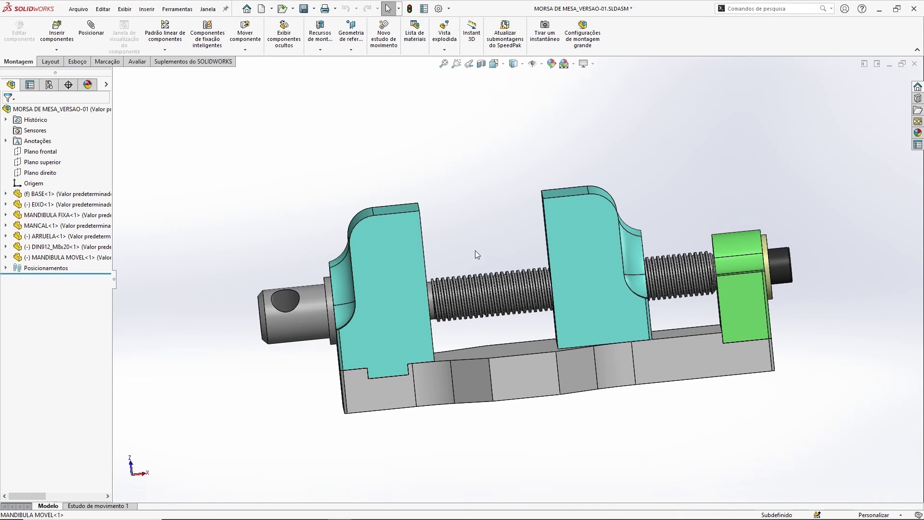
scroll(474, 250, "down", 5)
scroll(479, 204, "down", 5)
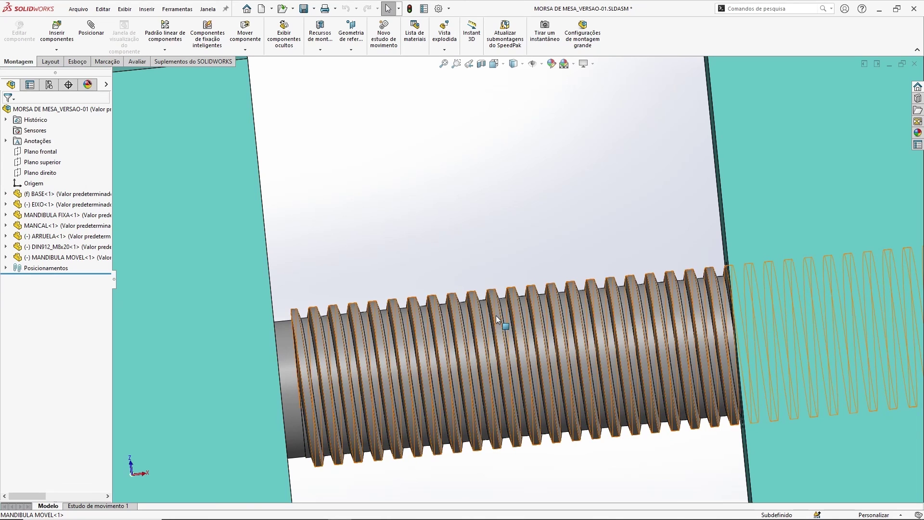
scroll(489, 224, "up", 3)
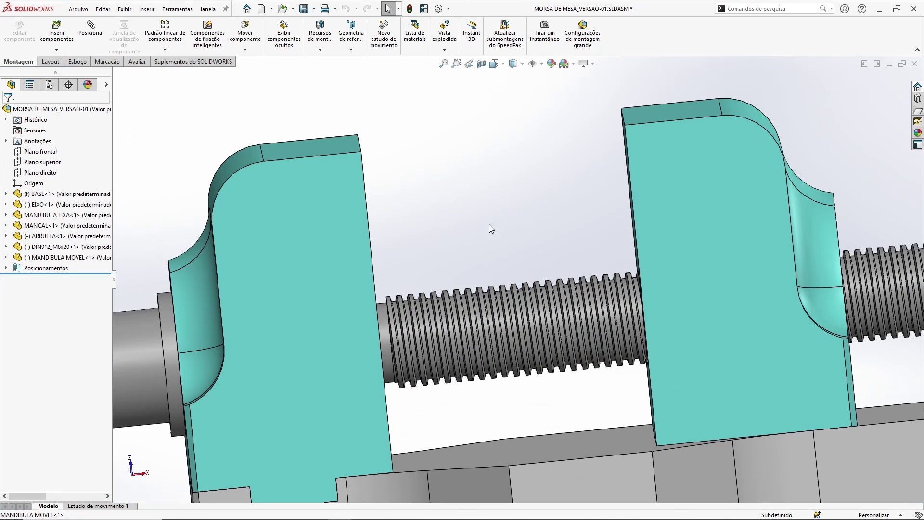
scroll(511, 240, "up", 4)
middle_click_drag(511, 241, 472, 239, "ctrl")
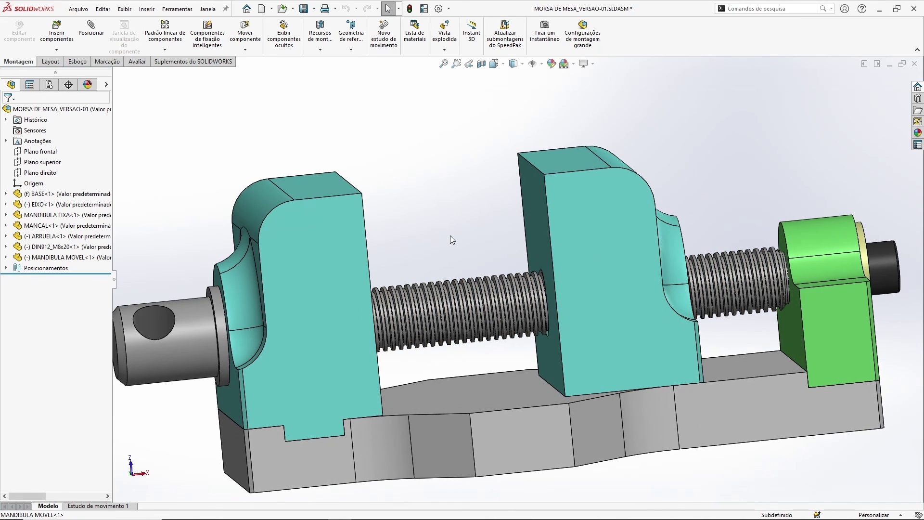